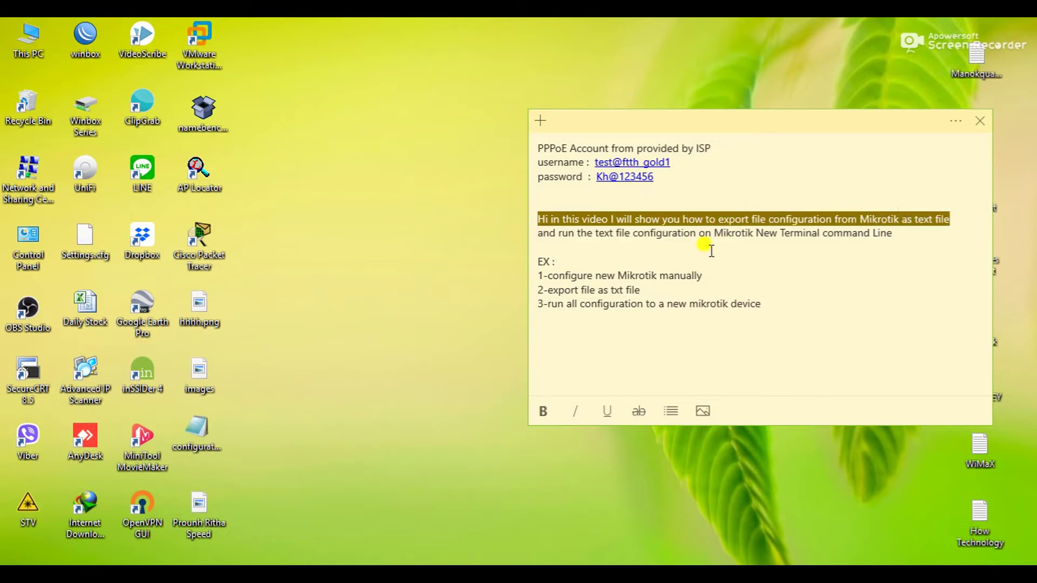
{"action": "left_click_drag", "start_coordinate": [535, 230], "coordinate": [891, 225]}
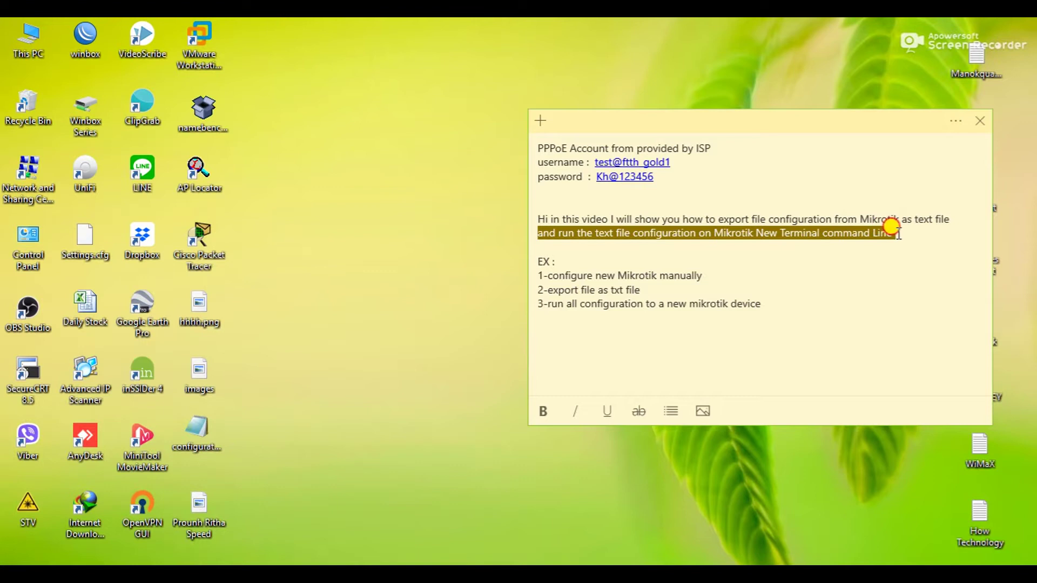
{"action": "left_click", "coordinate": [748, 212]}
{"action": "double_click", "coordinate": [751, 232]}
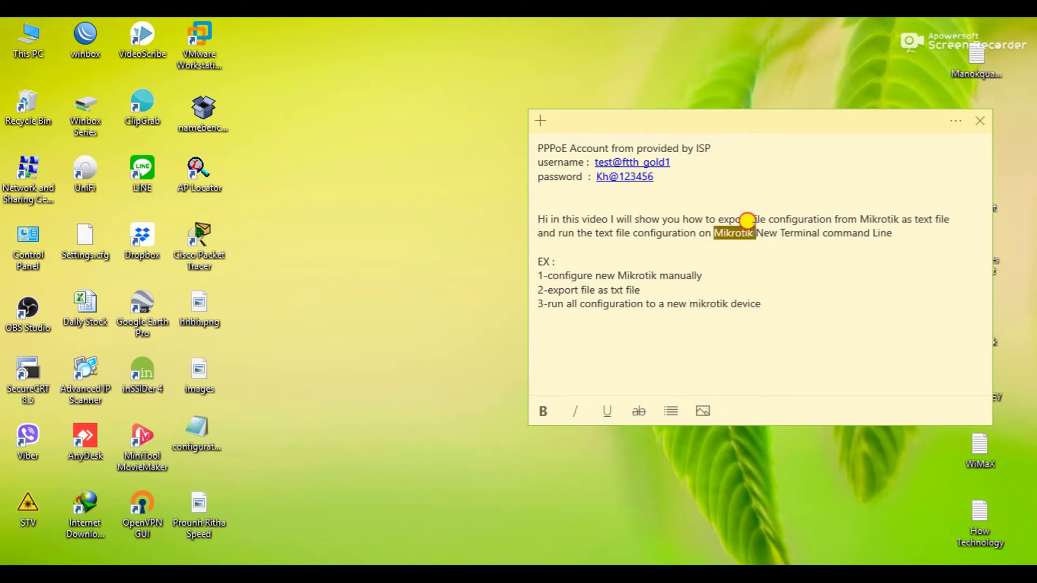
{"action": "left_click", "coordinate": [713, 232]}
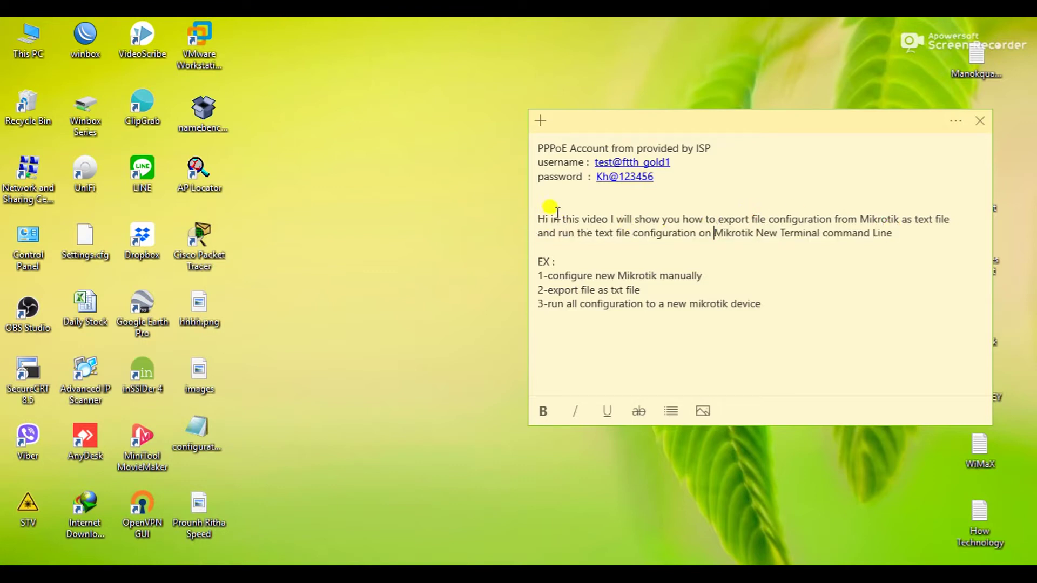
{"action": "left_click", "coordinate": [575, 232]}
Switch to WinBox and connect as admin to the neighbouring RB750r2 router by its MAC address, E4:8D:8C:E9:15:30.
{"action": "left_click", "coordinate": [319, 398]}
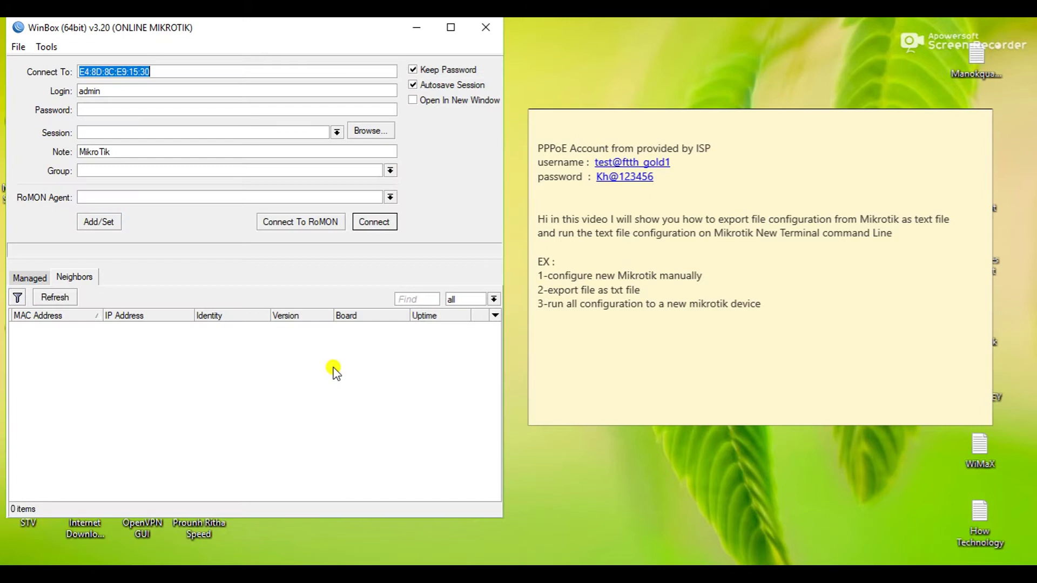
{"action": "left_click_drag", "start_coordinate": [281, 35], "coordinate": [298, 71]}
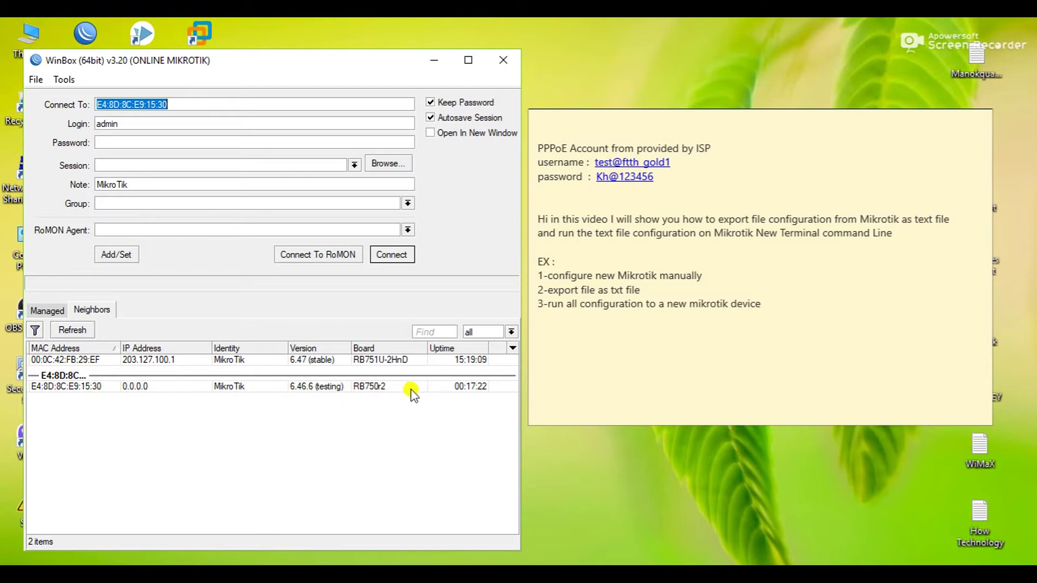
{"action": "left_click", "coordinate": [74, 385]}
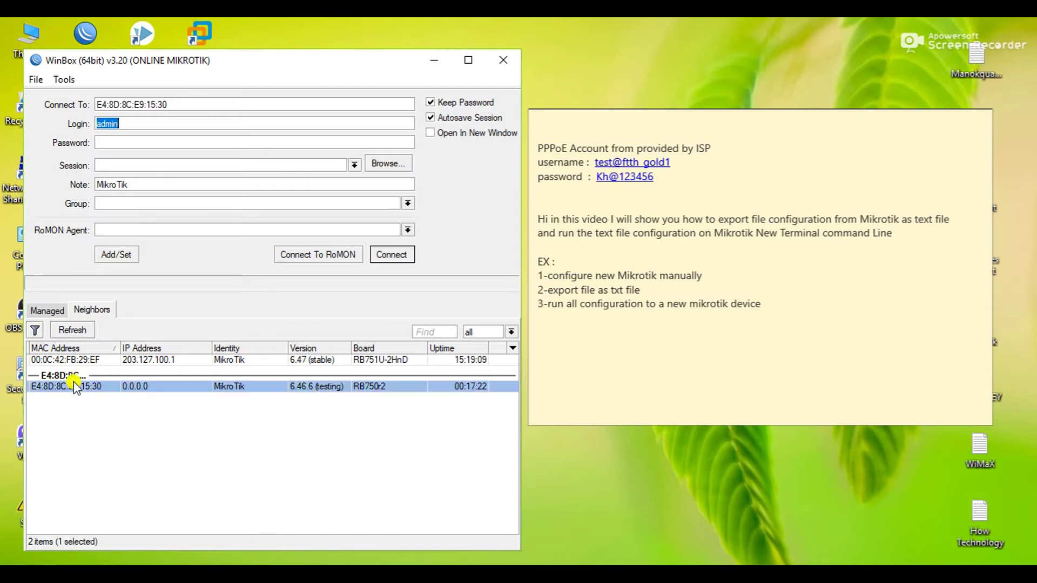
{"action": "left_click", "coordinate": [391, 256]}
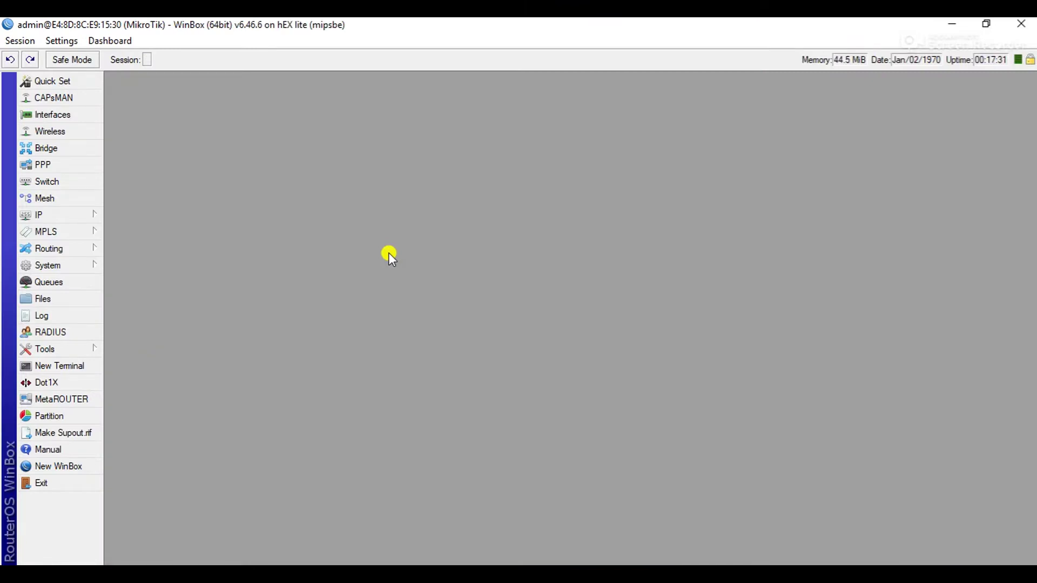
Check the router's interface list and IP address list for existing configuration.
{"action": "left_click", "coordinate": [43, 114]}
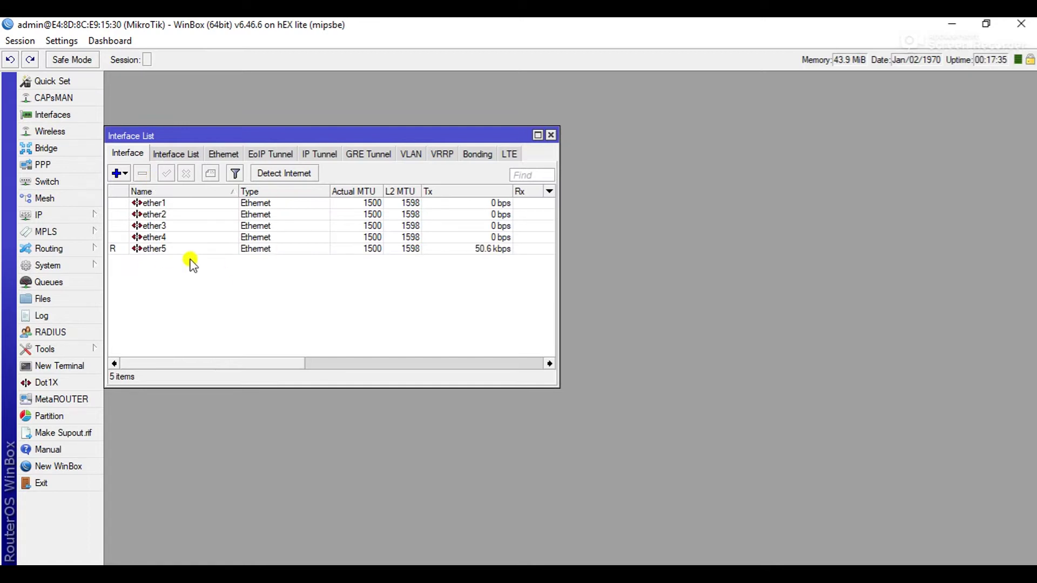
{"action": "left_click", "coordinate": [551, 134]}
{"action": "left_click", "coordinate": [67, 217]}
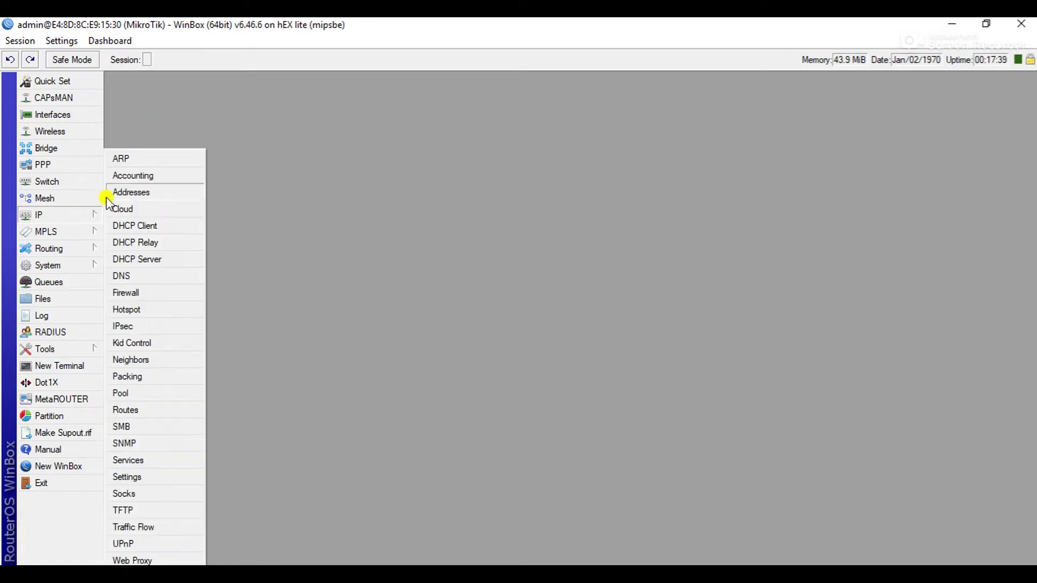
{"action": "left_click", "coordinate": [144, 192]}
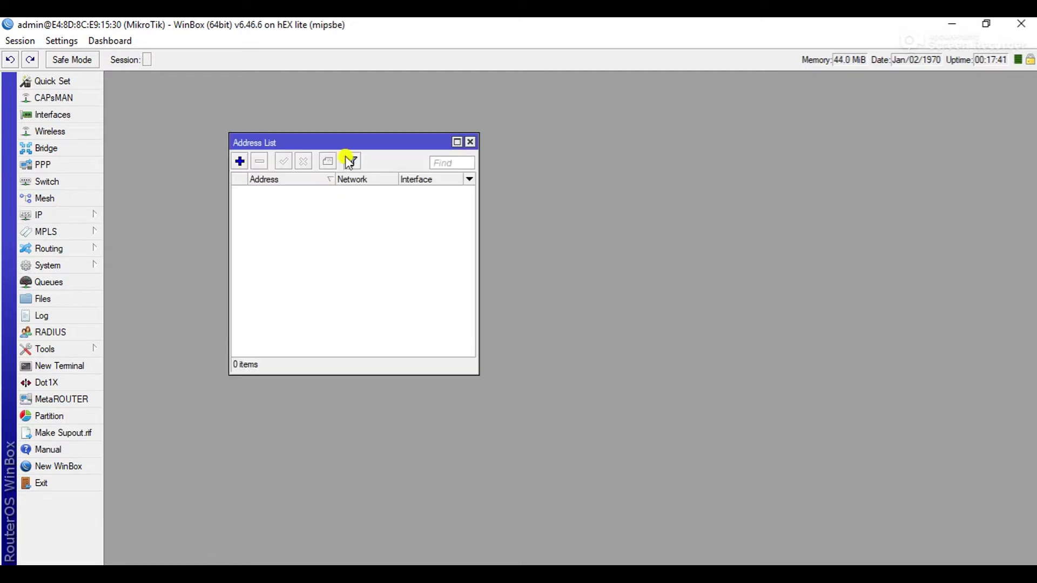
{"action": "left_click", "coordinate": [471, 141]}
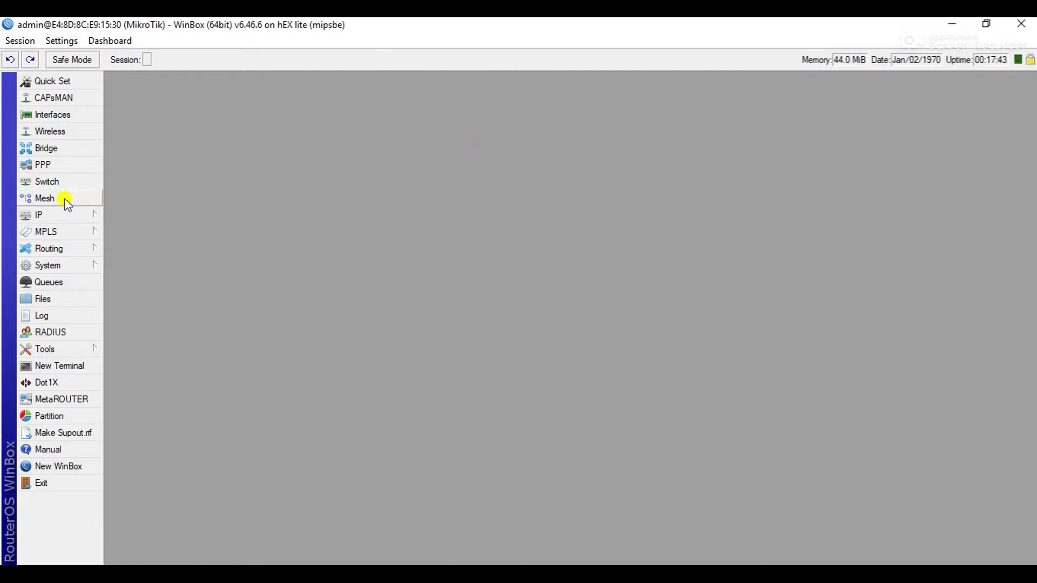
Check the router's DHCP servers and its firewall filter and NAT rules for existing entries.
{"action": "left_click", "coordinate": [64, 216]}
{"action": "left_click", "coordinate": [148, 261]}
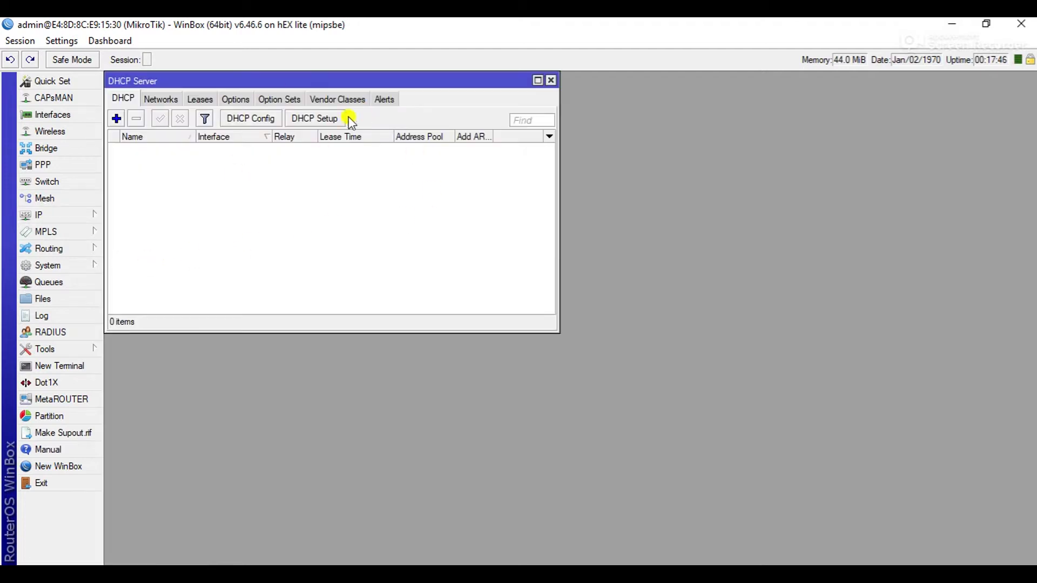
{"action": "left_click", "coordinate": [551, 81]}
{"action": "left_click", "coordinate": [51, 214]}
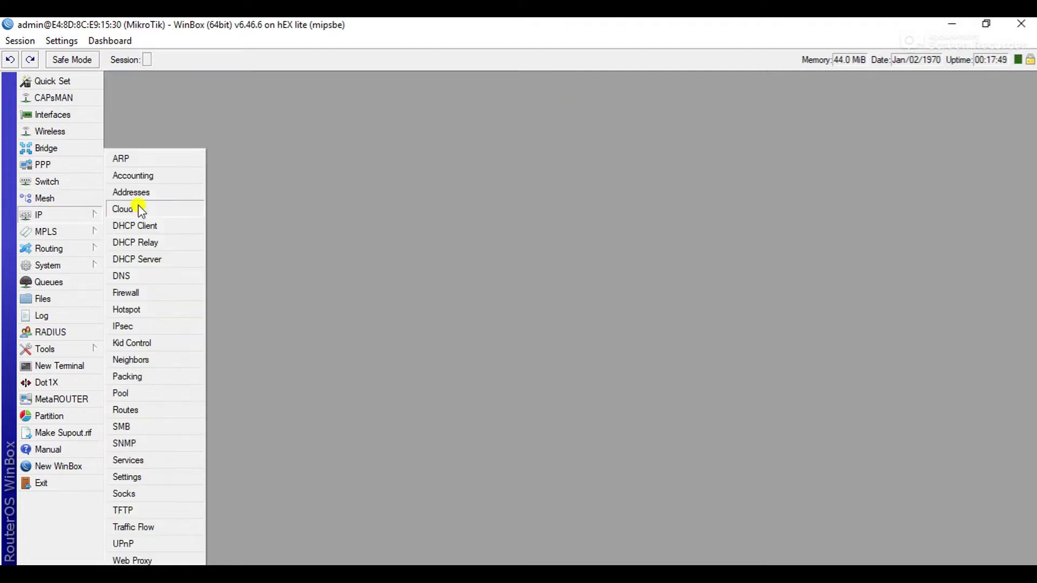
{"action": "left_click", "coordinate": [137, 292]}
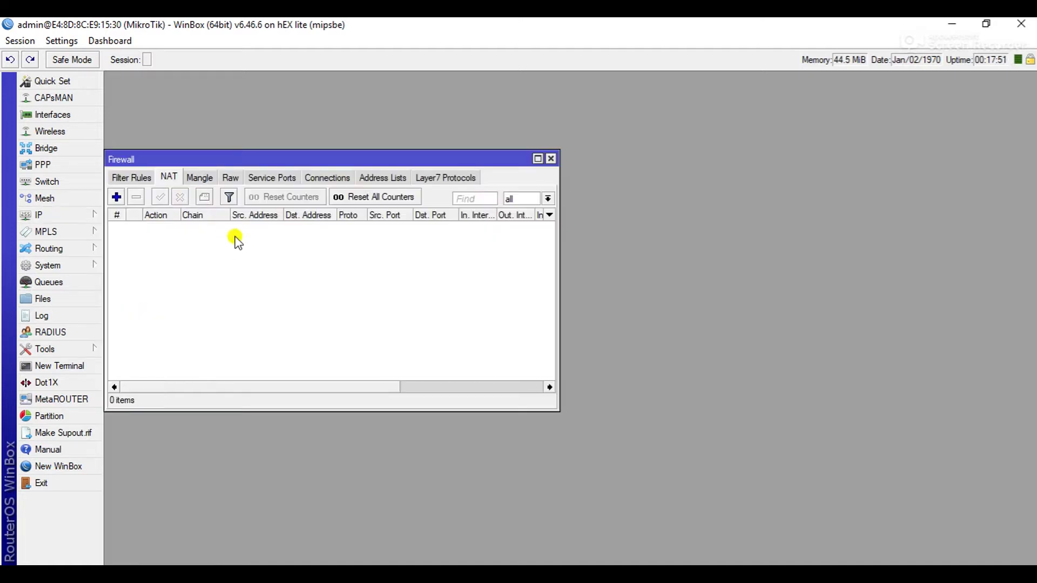
{"action": "left_click", "coordinate": [142, 177]}
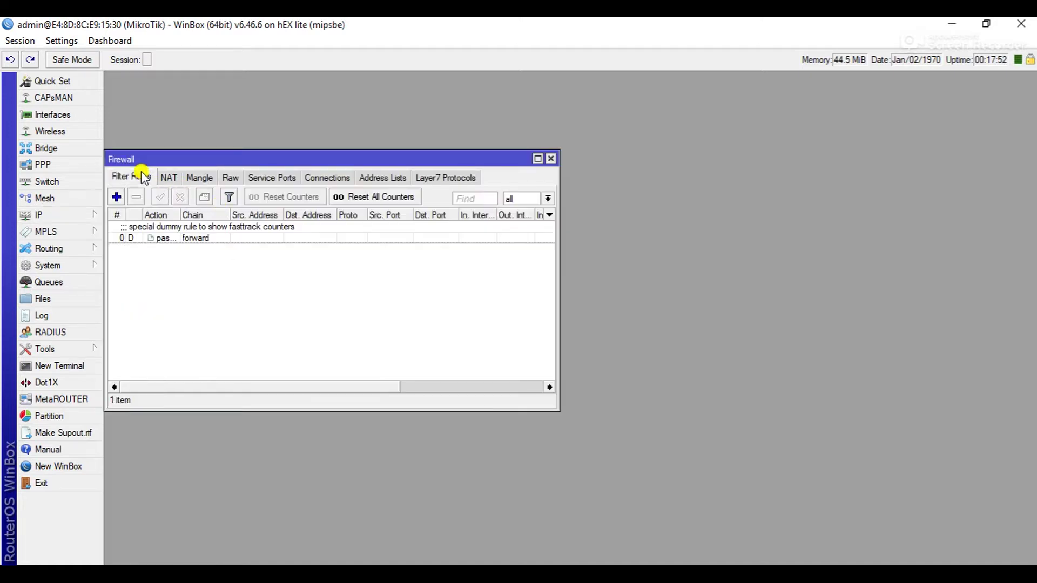
{"action": "left_click", "coordinate": [176, 180]}
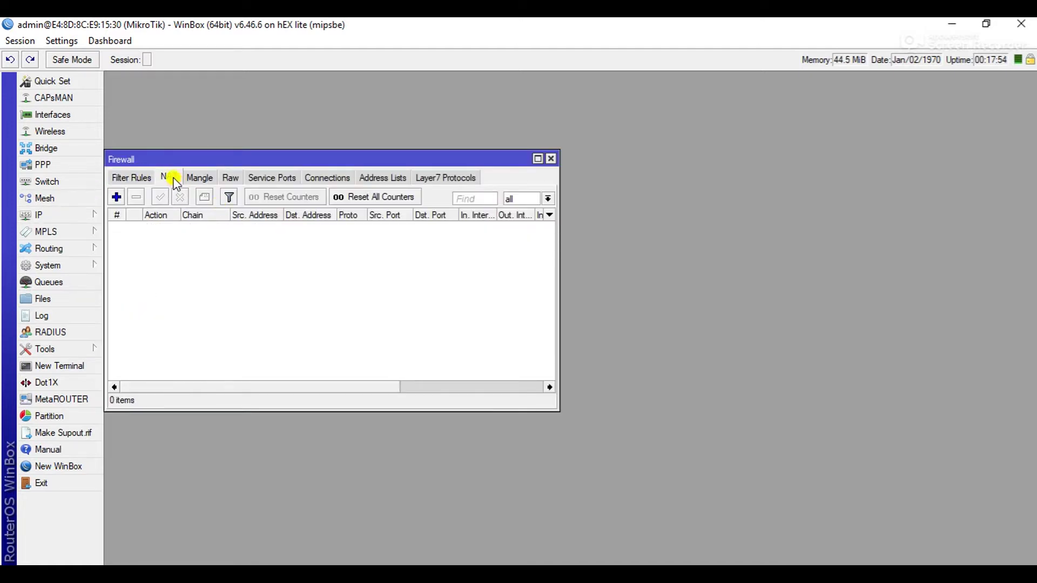
{"action": "left_click", "coordinate": [549, 160]}
Check the router's IP pools and route list for existing entries.
{"action": "left_click", "coordinate": [41, 214]}
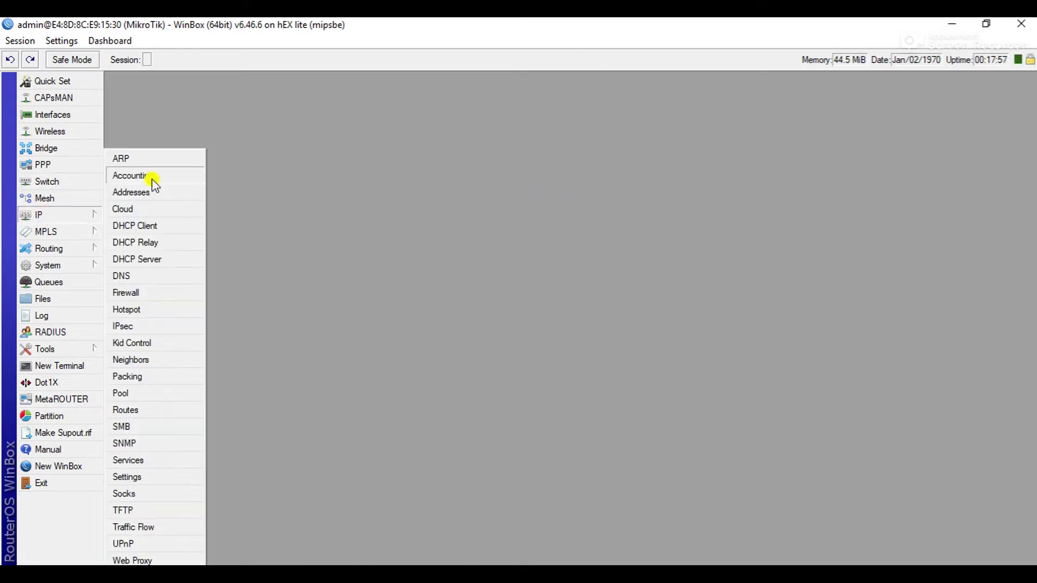
{"action": "left_click", "coordinate": [138, 396]}
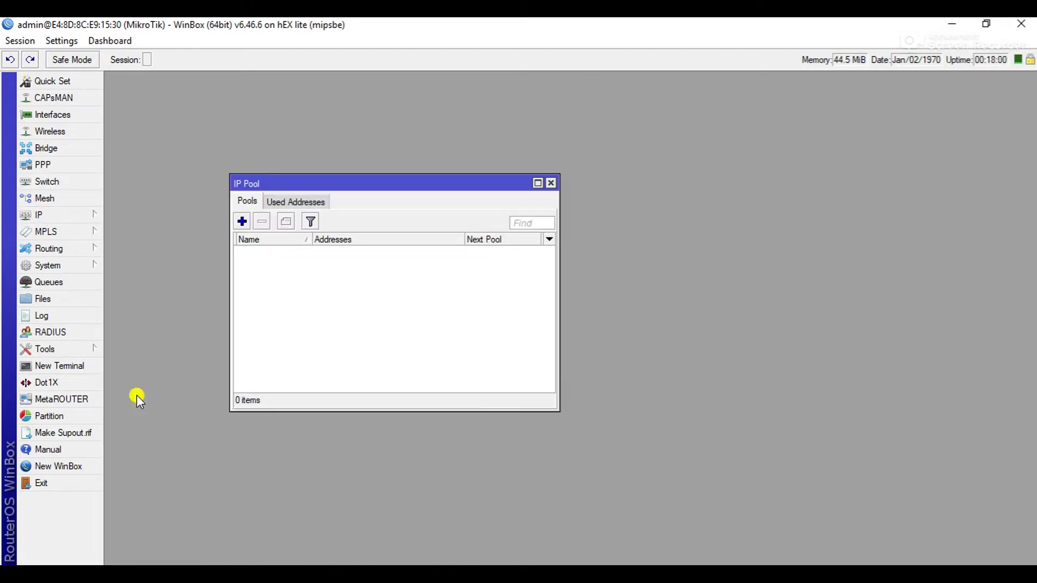
{"action": "left_click", "coordinate": [551, 183]}
{"action": "left_click", "coordinate": [50, 214]}
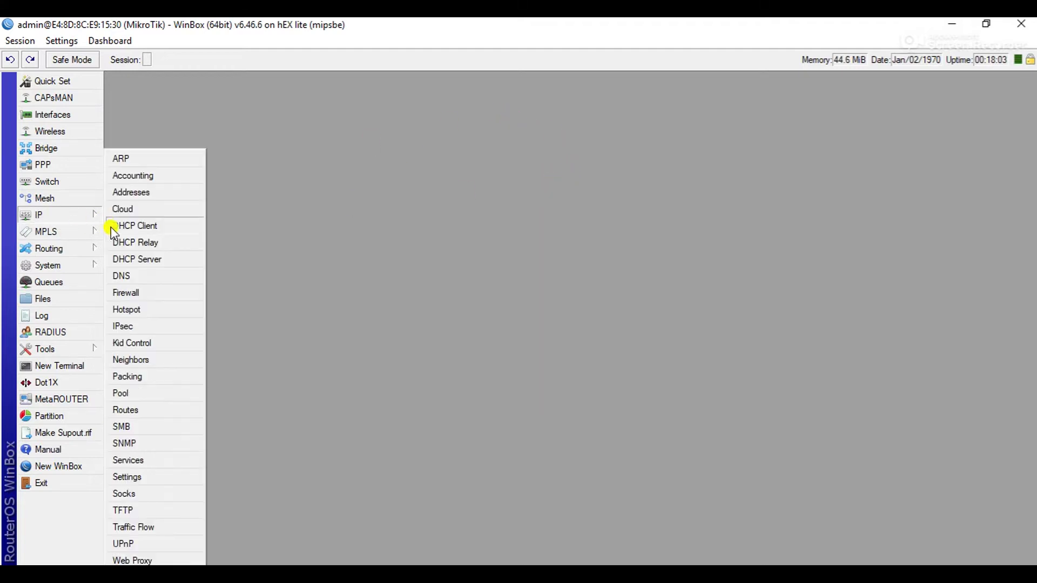
{"action": "left_click", "coordinate": [128, 410]}
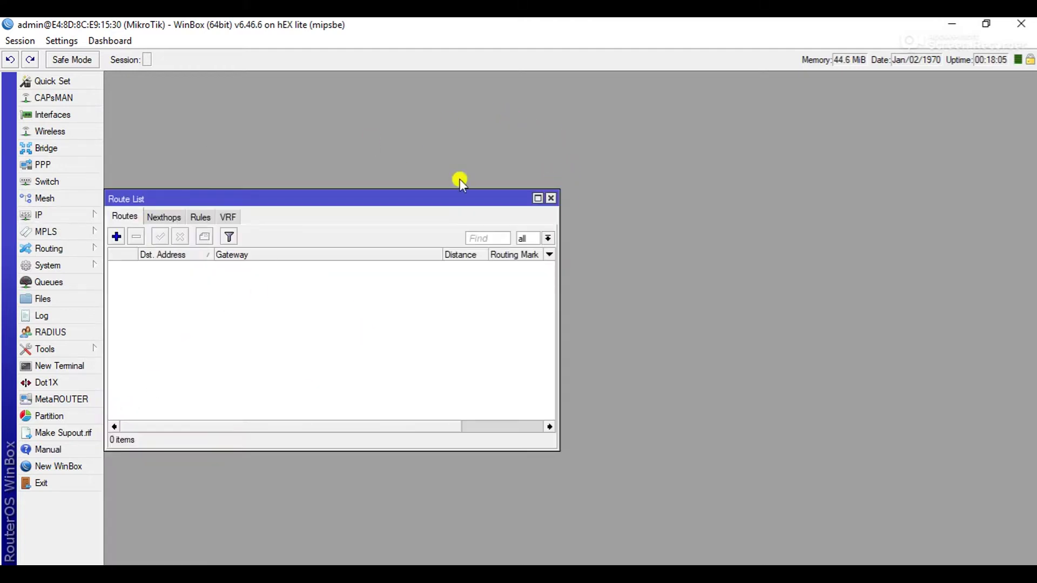
{"action": "left_click", "coordinate": [552, 199]}
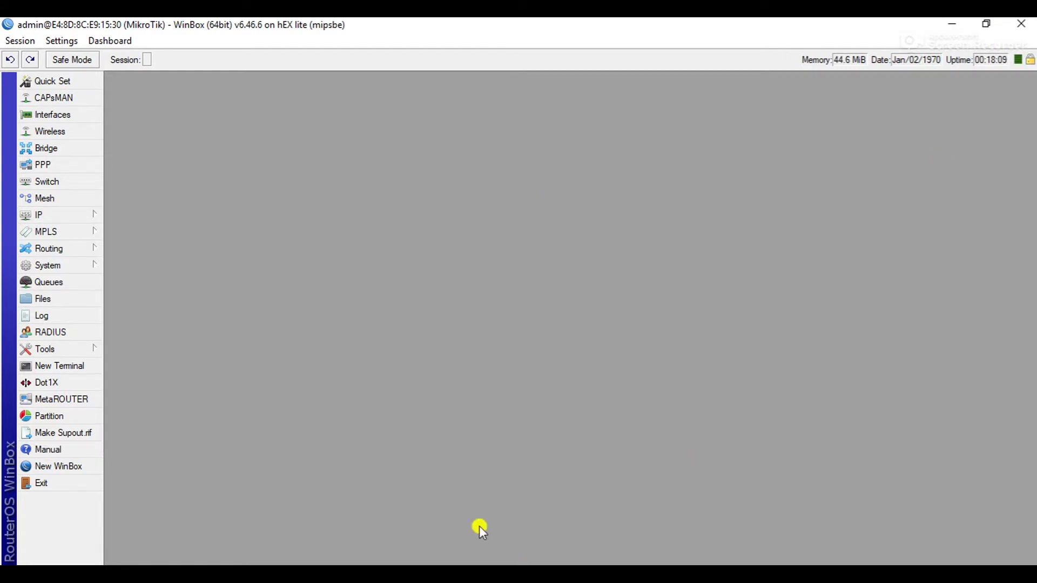
Switch to the sticky note and review the manual configuration task and the PPPoE account details provided by the ISP.
{"action": "key", "text": "alt+Tab"}
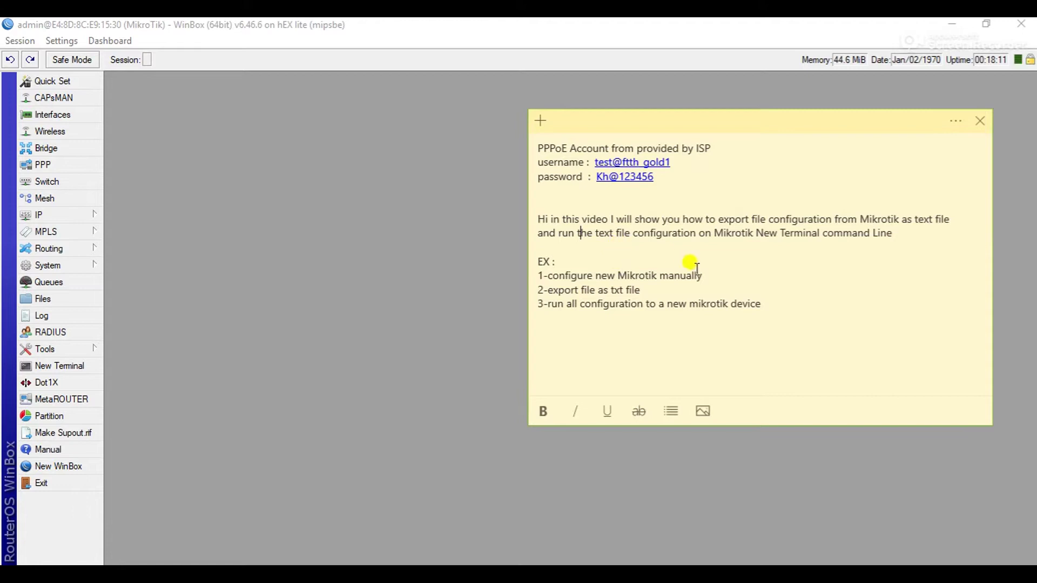
{"action": "left_click_drag", "start_coordinate": [705, 275], "coordinate": [540, 279]}
{"action": "left_click", "coordinate": [545, 275]}
{"action": "left_click_drag", "start_coordinate": [703, 276], "coordinate": [533, 275]}
{"action": "left_click", "coordinate": [537, 275]}
{"action": "left_click_drag", "start_coordinate": [710, 148], "coordinate": [536, 137]}
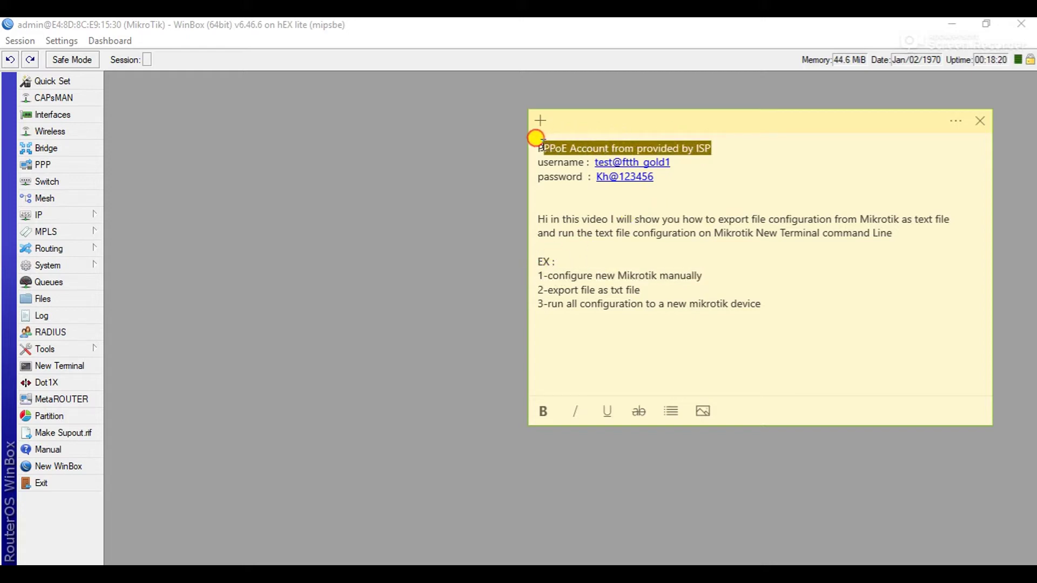
{"action": "left_click", "coordinate": [659, 174]}
{"action": "left_click_drag", "start_coordinate": [659, 174], "coordinate": [544, 144]}
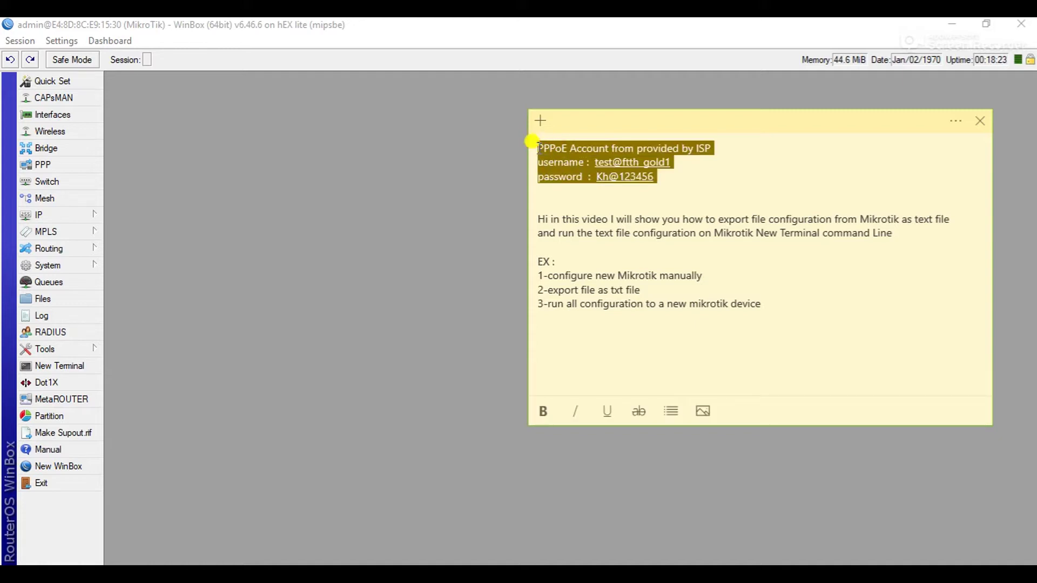
{"action": "left_click", "coordinate": [544, 143]}
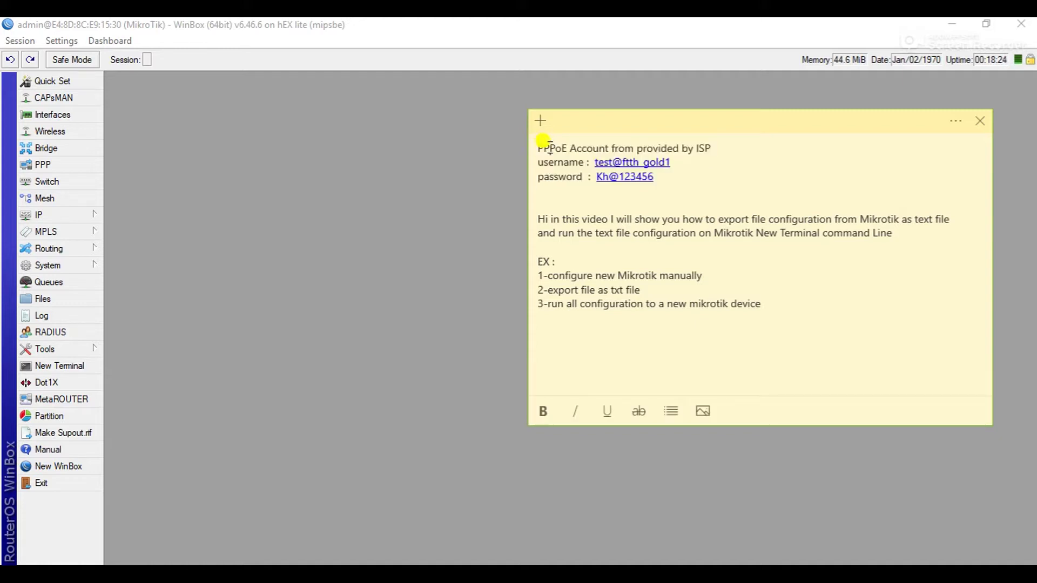
Return to WinBox and rename the ether1 interface to ether1-WAN.
{"action": "left_click", "coordinate": [242, 150]}
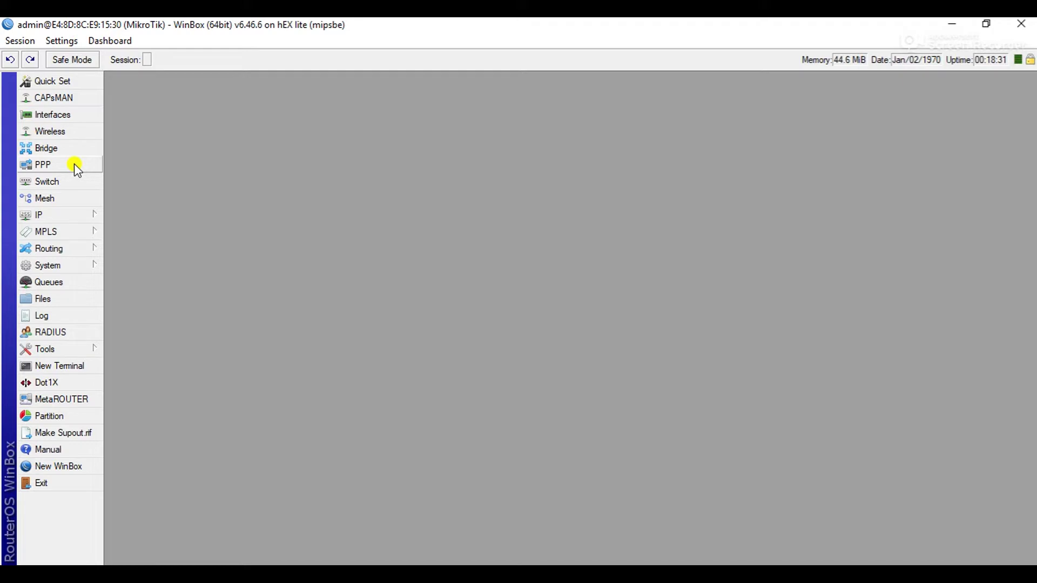
{"action": "left_click", "coordinate": [71, 117]}
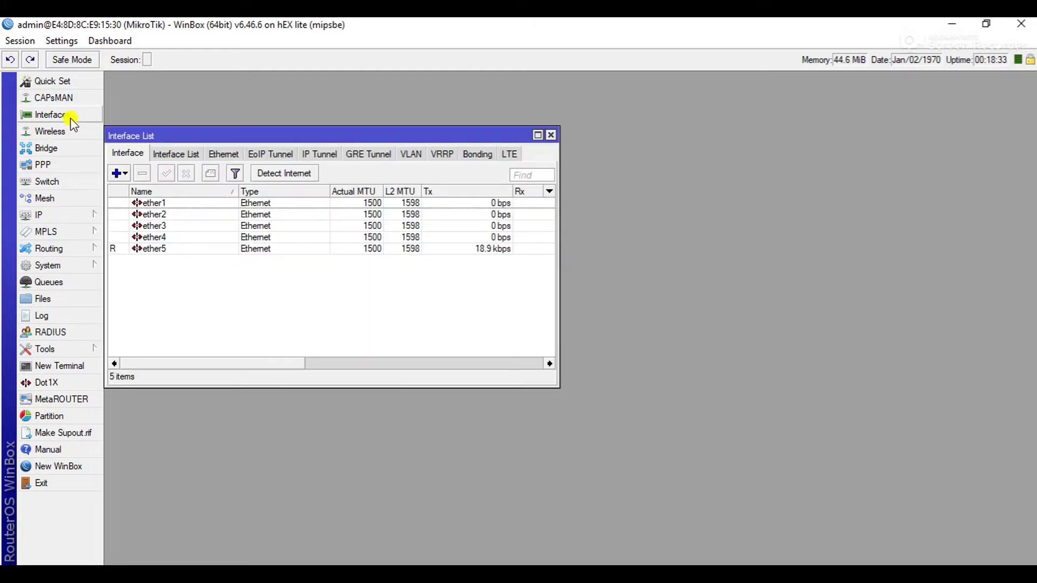
{"action": "double_click", "coordinate": [163, 203]}
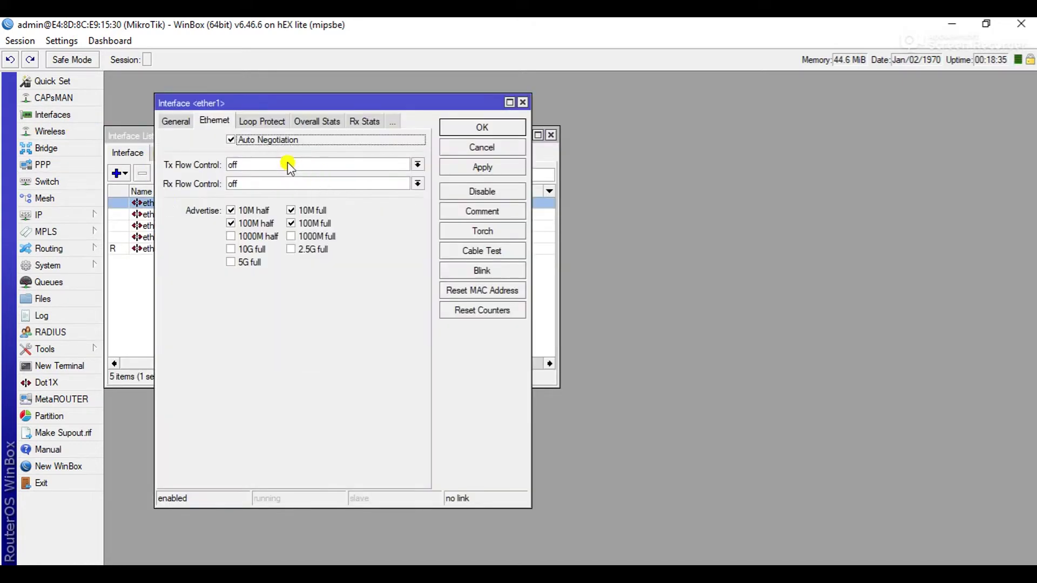
{"action": "left_click", "coordinate": [185, 129]}
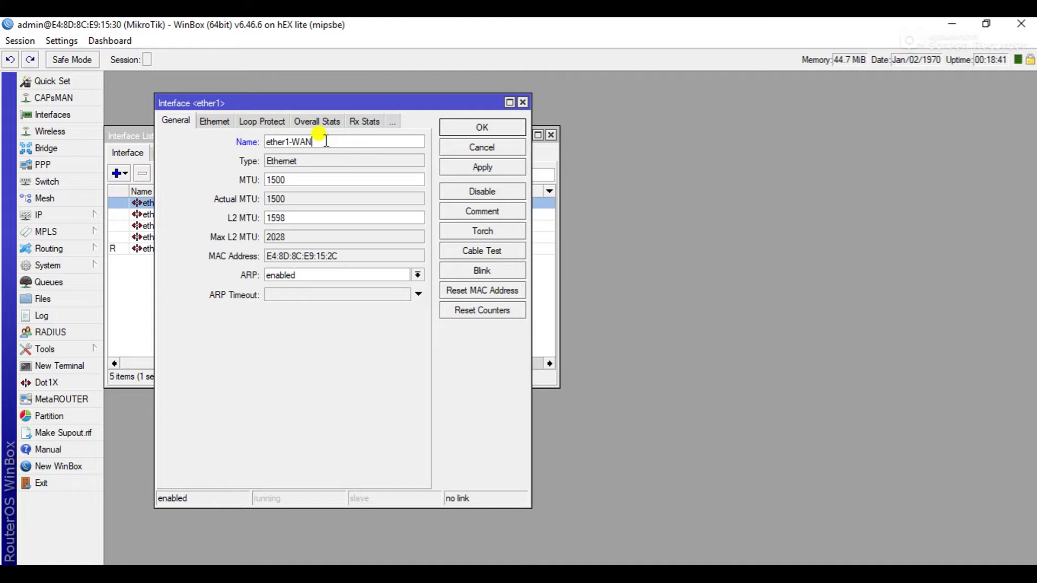
{"action": "left_click", "coordinate": [479, 166]}
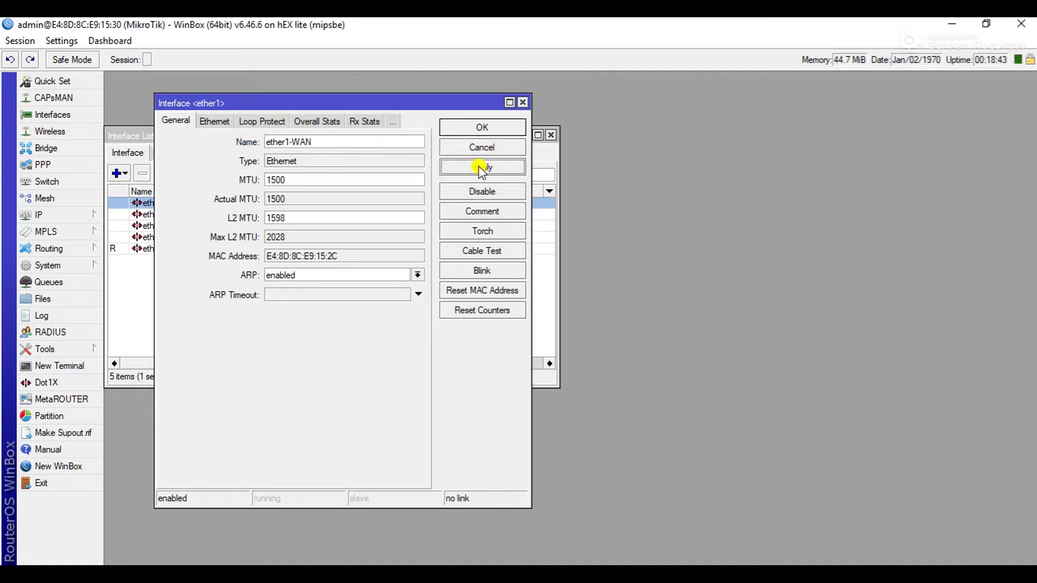
{"action": "left_click", "coordinate": [481, 130]}
{"action": "left_click_drag", "start_coordinate": [490, 129], "coordinate": [506, 134]}
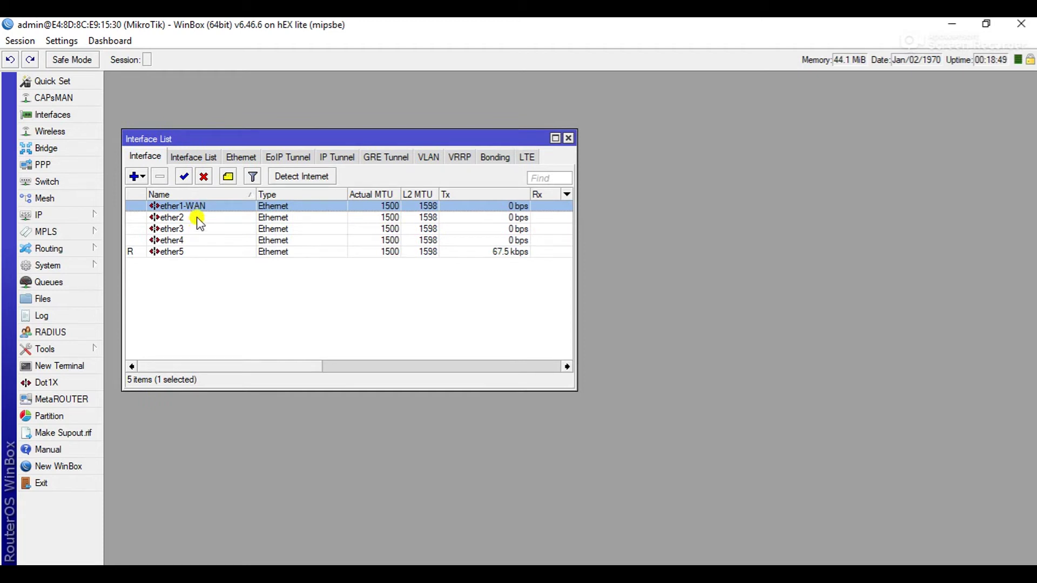
Rename the ether5 interface to ether5-LAN.
{"action": "left_click", "coordinate": [191, 252]}
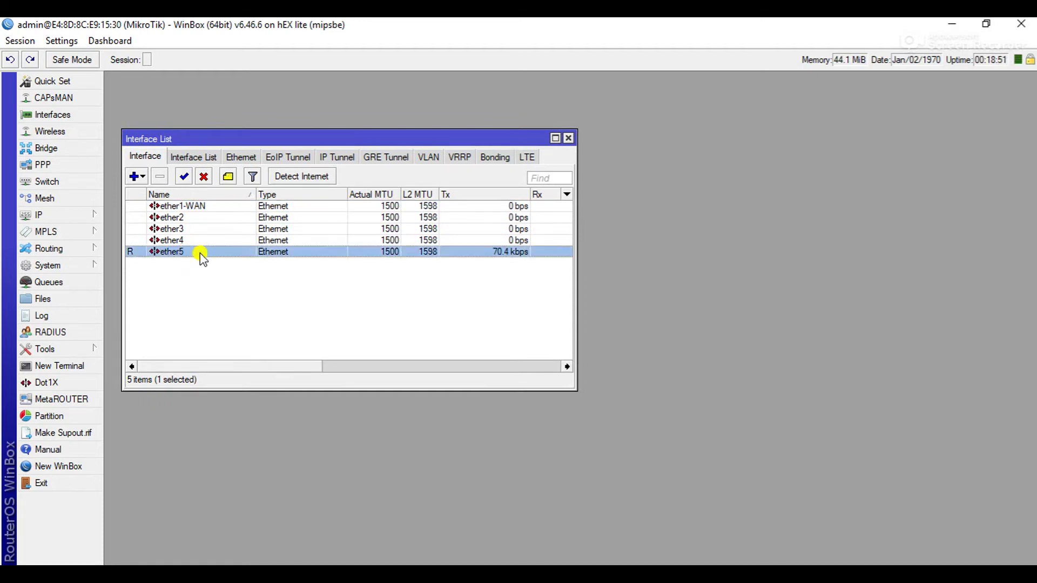
{"action": "double_click", "coordinate": [201, 253]}
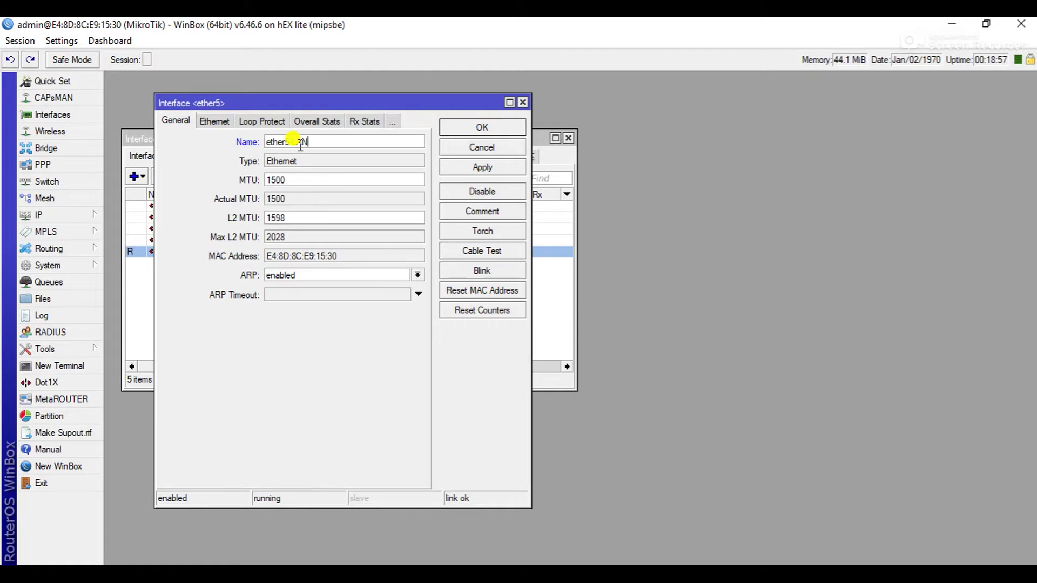
{"action": "left_click", "coordinate": [474, 166]}
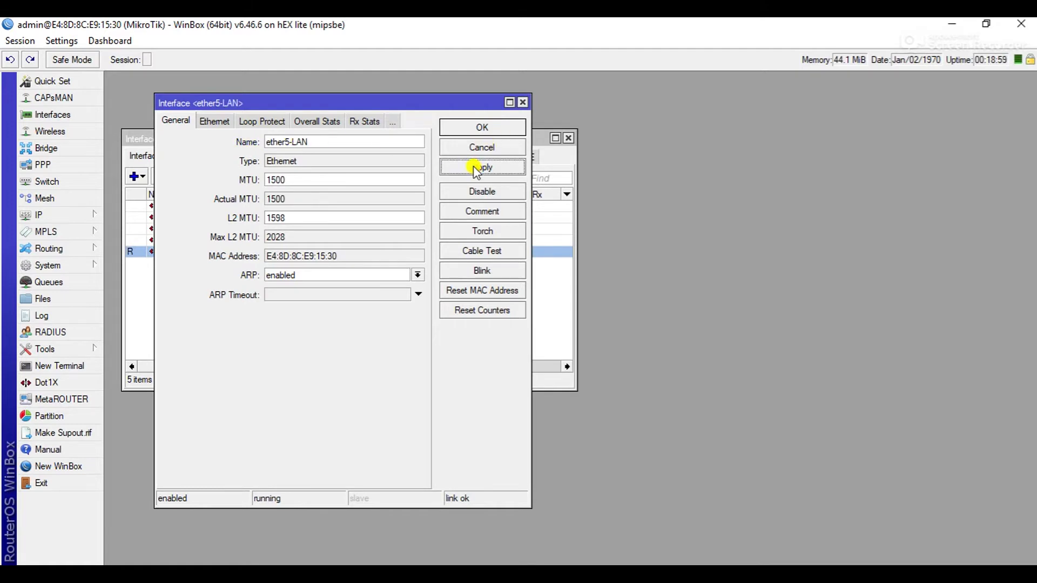
{"action": "left_click", "coordinate": [486, 127]}
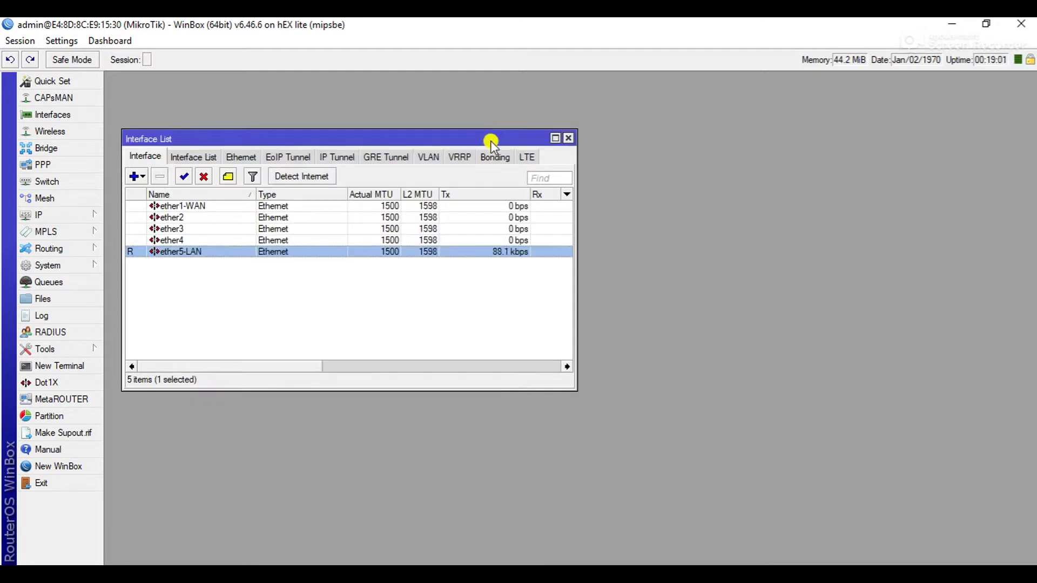
Close the interface list and create a new bridge interface named bridge1.
{"action": "left_click_drag", "start_coordinate": [487, 136], "coordinate": [554, 134]}
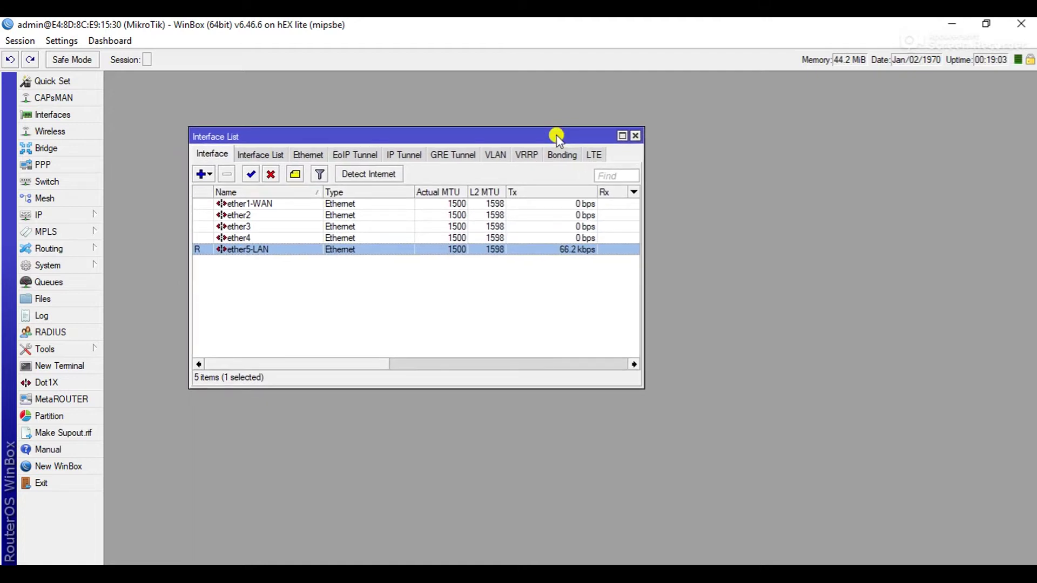
{"action": "left_click_drag", "start_coordinate": [553, 136], "coordinate": [483, 116]}
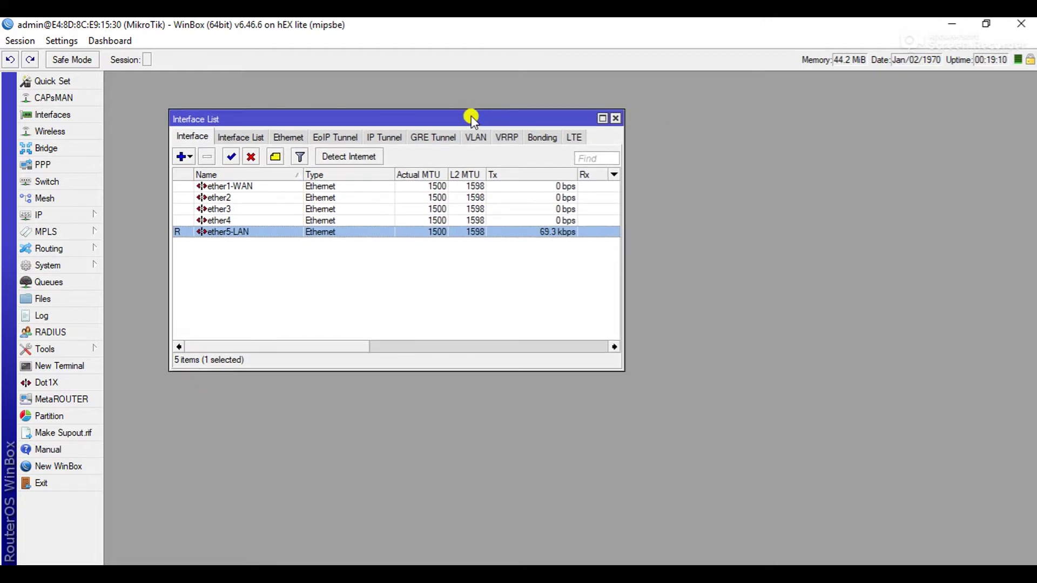
{"action": "left_click", "coordinate": [617, 120]}
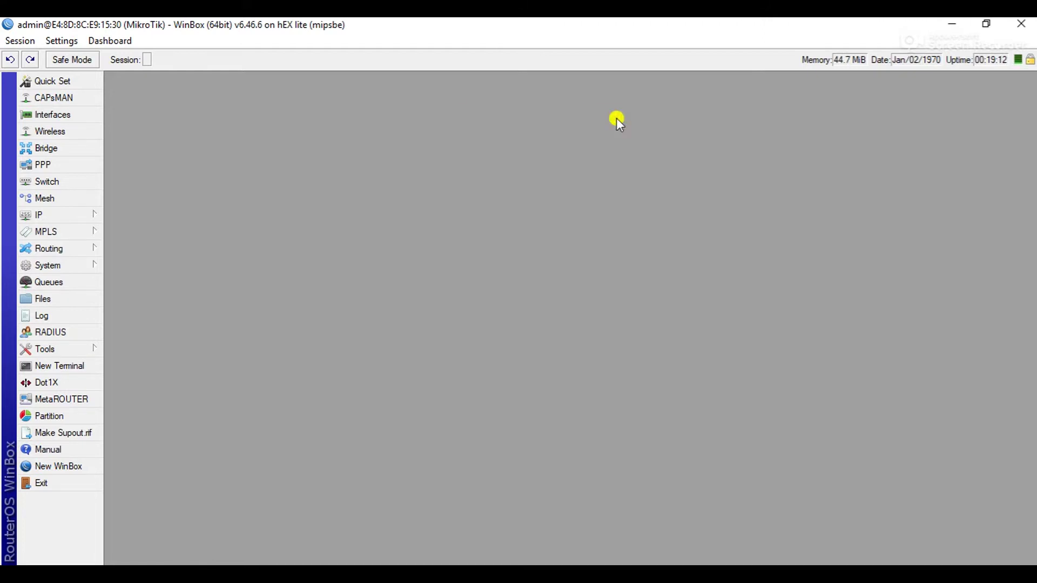
{"action": "left_click", "coordinate": [57, 150]}
{"action": "left_click", "coordinate": [214, 180]}
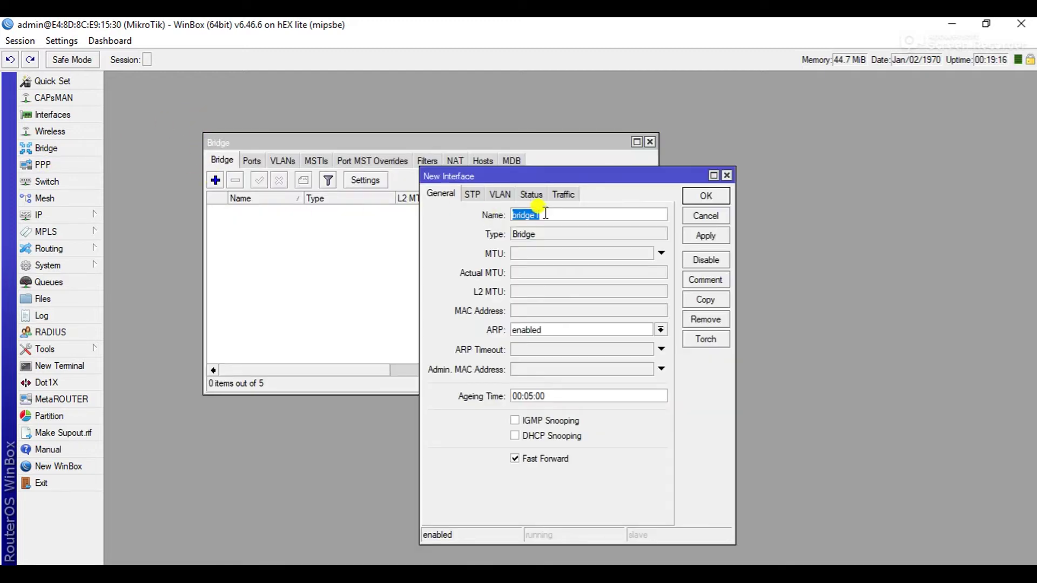
{"action": "left_click", "coordinate": [706, 195]}
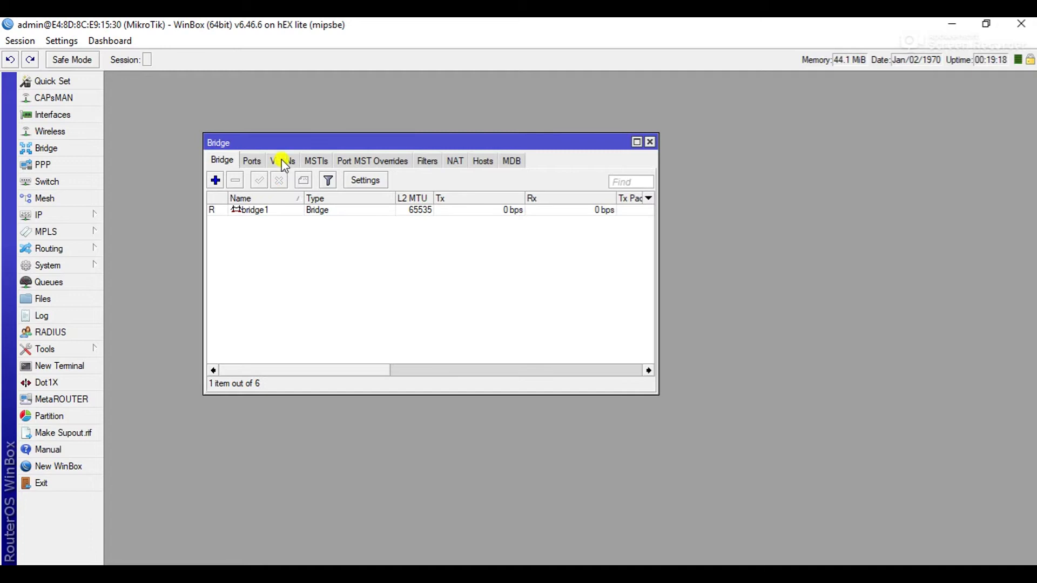
Add ether2 and ether3 as ports of bridge1.
{"action": "left_click", "coordinate": [251, 161]}
{"action": "left_click", "coordinate": [215, 180]}
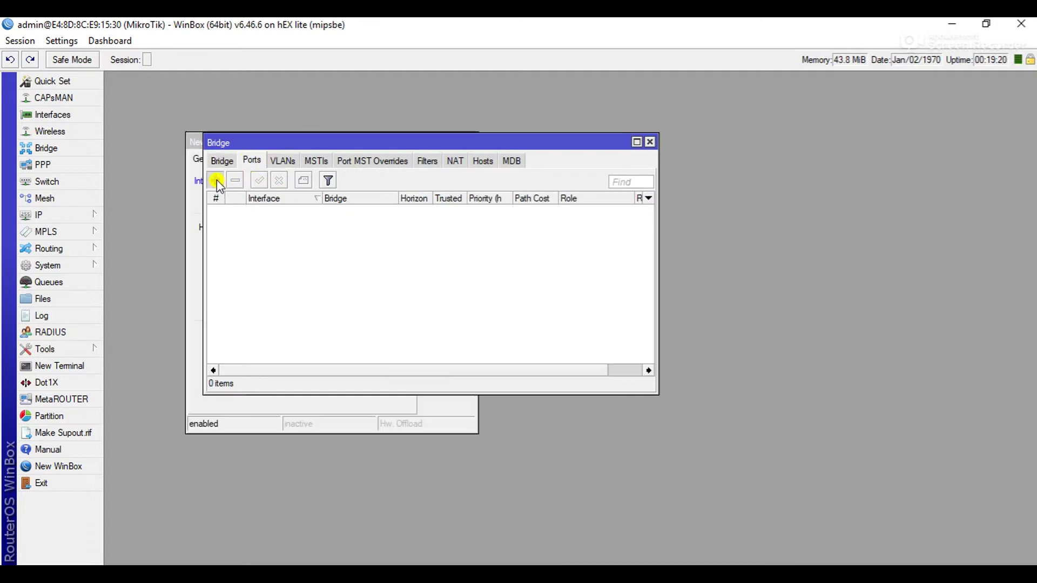
{"action": "left_click", "coordinate": [357, 182]}
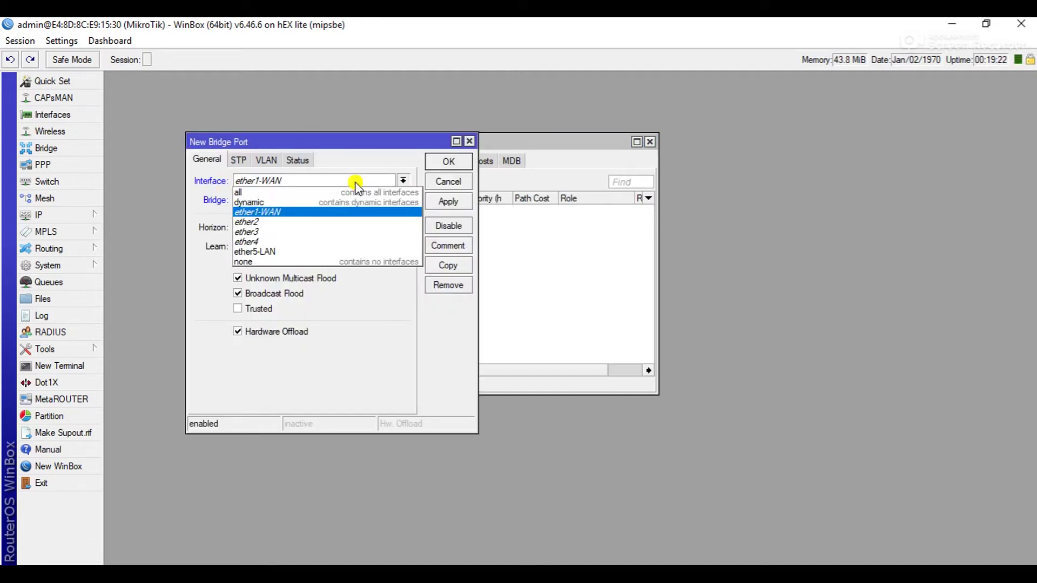
{"action": "left_click", "coordinate": [327, 224]}
{"action": "left_click", "coordinate": [453, 162]}
{"action": "left_click", "coordinate": [216, 181]}
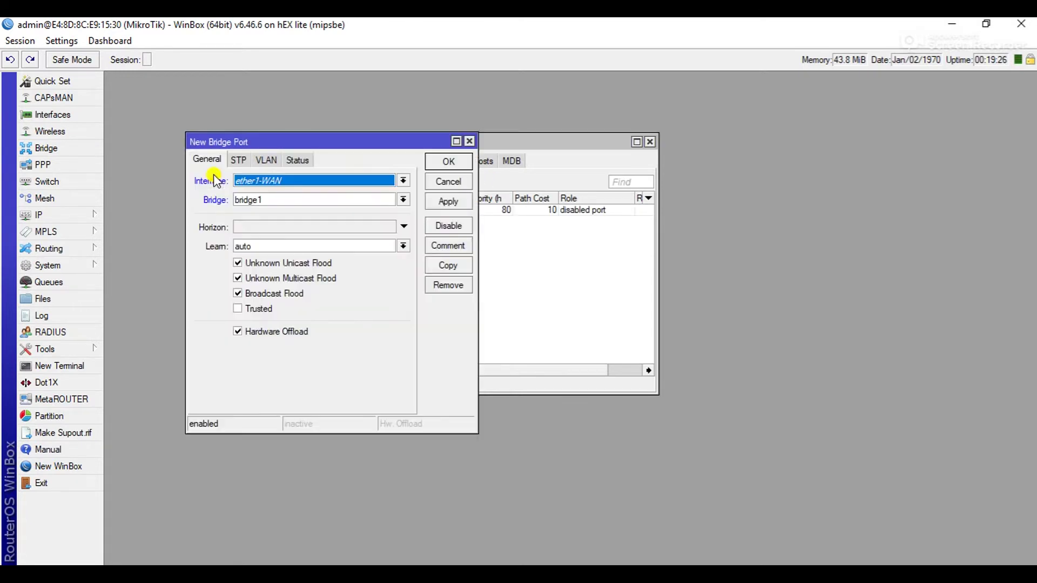
{"action": "left_click", "coordinate": [262, 180]}
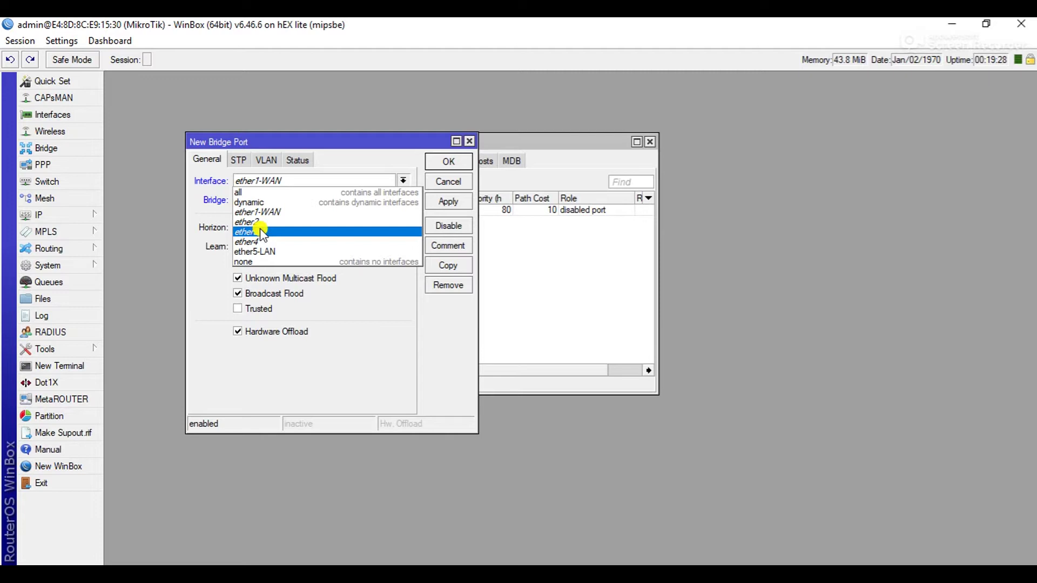
{"action": "left_click", "coordinate": [262, 232]}
{"action": "left_click", "coordinate": [449, 161]}
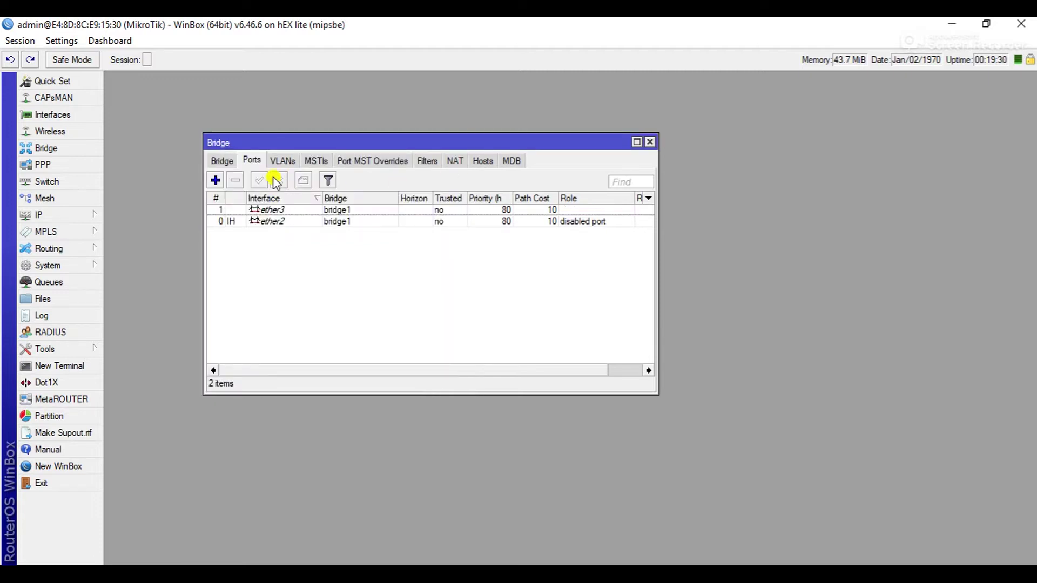
Add ether4 and ether5-LAN as ports of bridge1 and close the bridge settings.
{"action": "left_click", "coordinate": [215, 180]}
{"action": "left_click", "coordinate": [275, 182]}
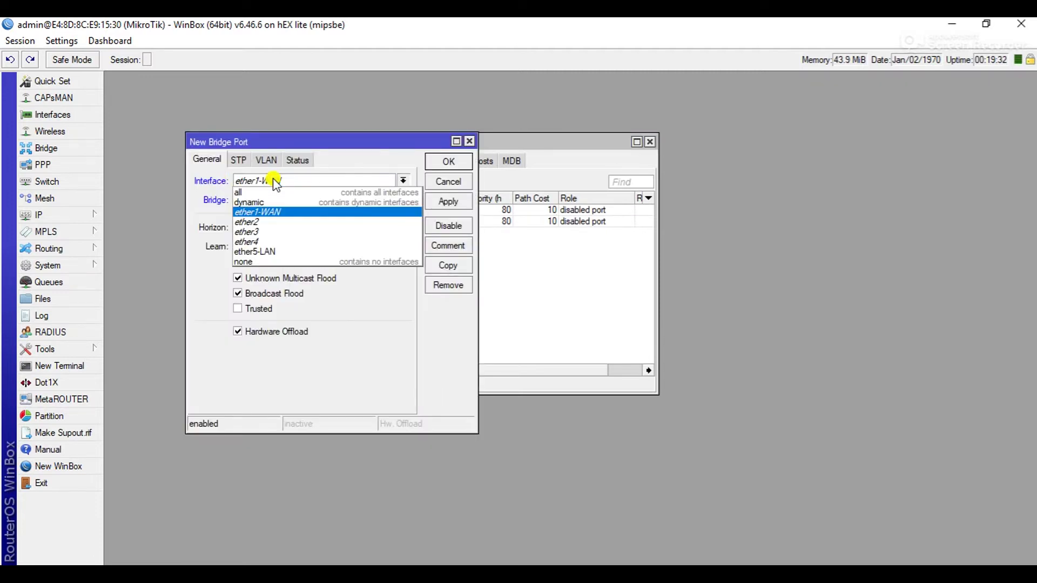
{"action": "left_click", "coordinate": [264, 241]}
{"action": "left_click", "coordinate": [458, 162]}
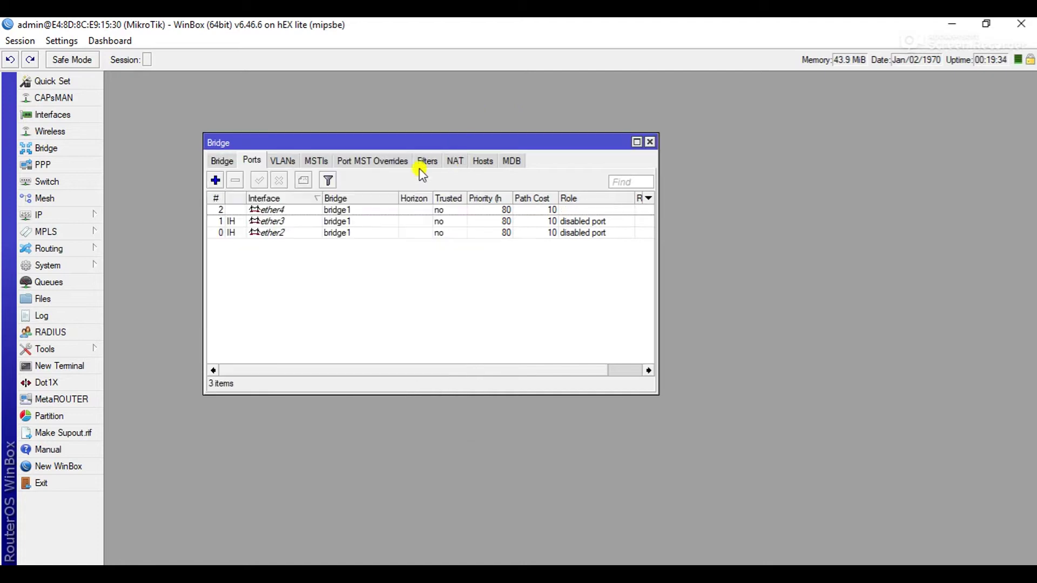
{"action": "left_click", "coordinate": [214, 182]}
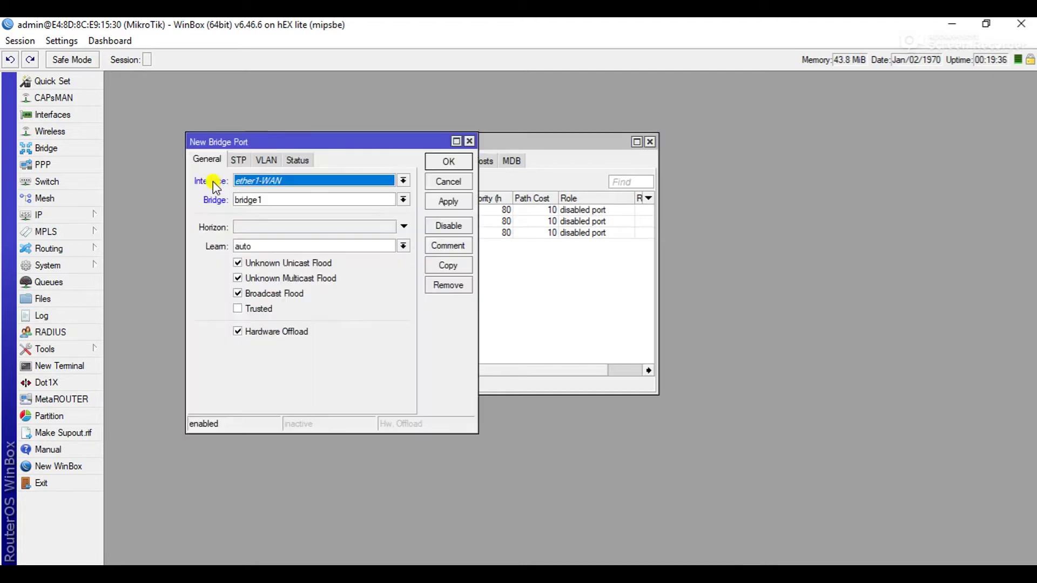
{"action": "left_click", "coordinate": [335, 180]}
{"action": "left_click", "coordinate": [303, 251]}
{"action": "left_click", "coordinate": [450, 162]}
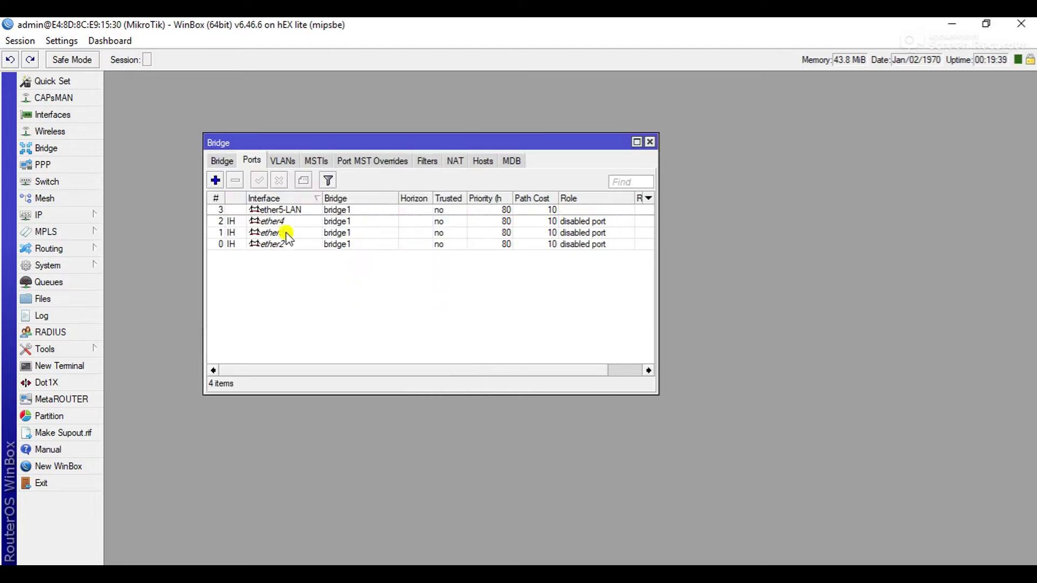
{"action": "left_click", "coordinate": [651, 143]}
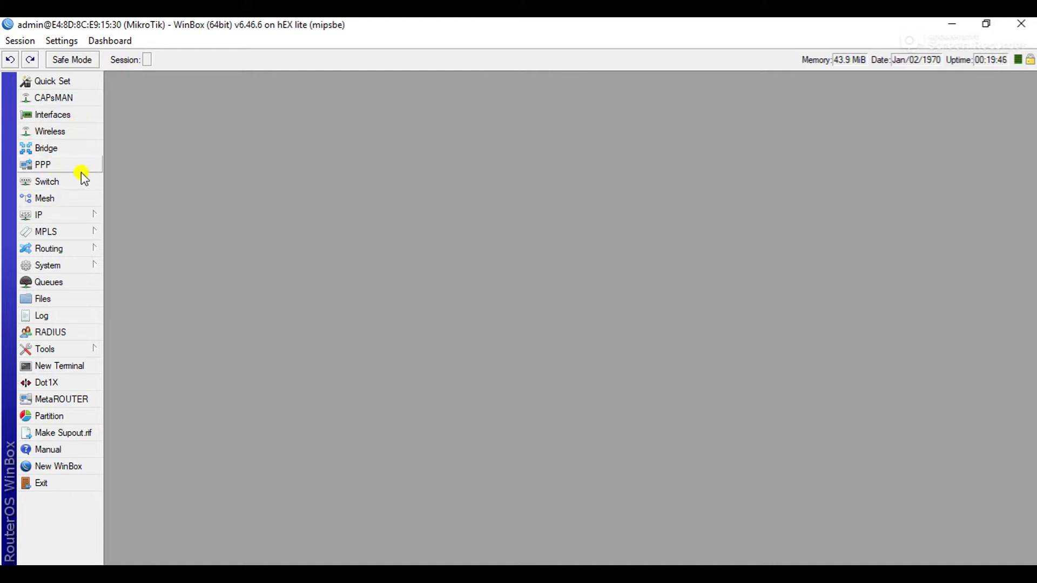
Assign the IP address 192.168.10.1/24 to the bridge1 interface.
{"action": "left_click", "coordinate": [68, 211]}
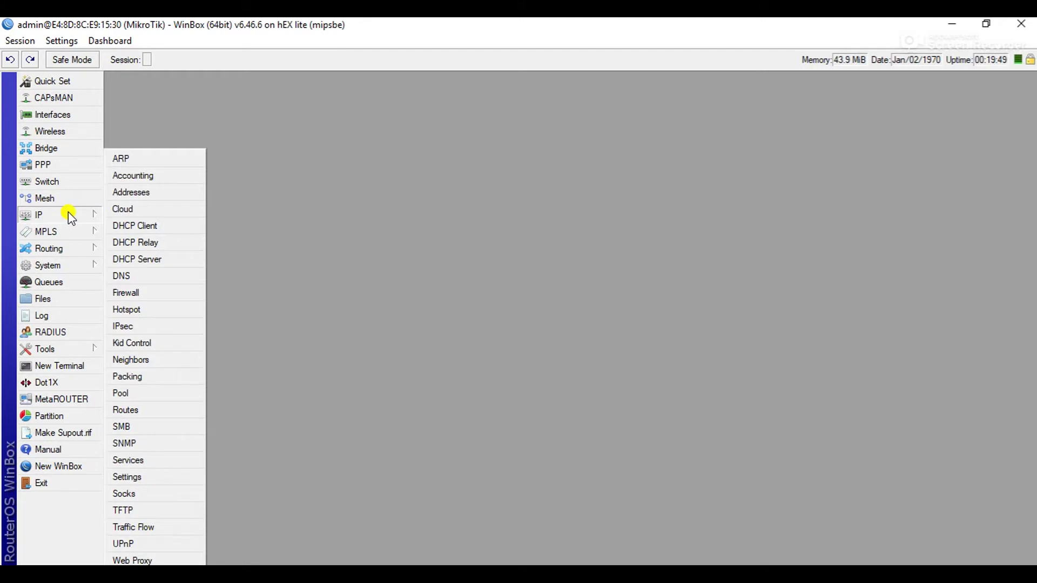
{"action": "left_click", "coordinate": [169, 192]}
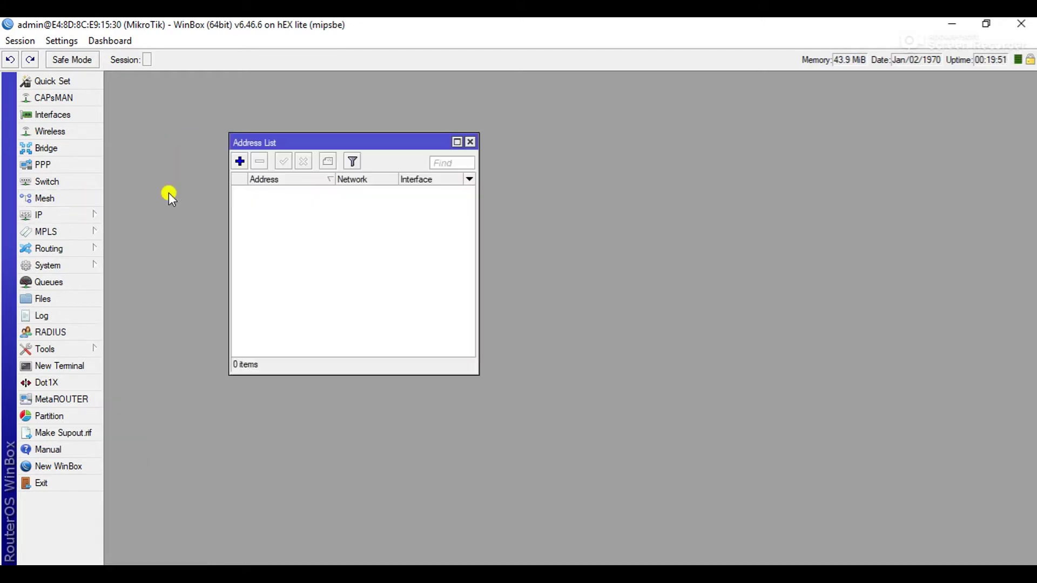
{"action": "left_click", "coordinate": [240, 161]}
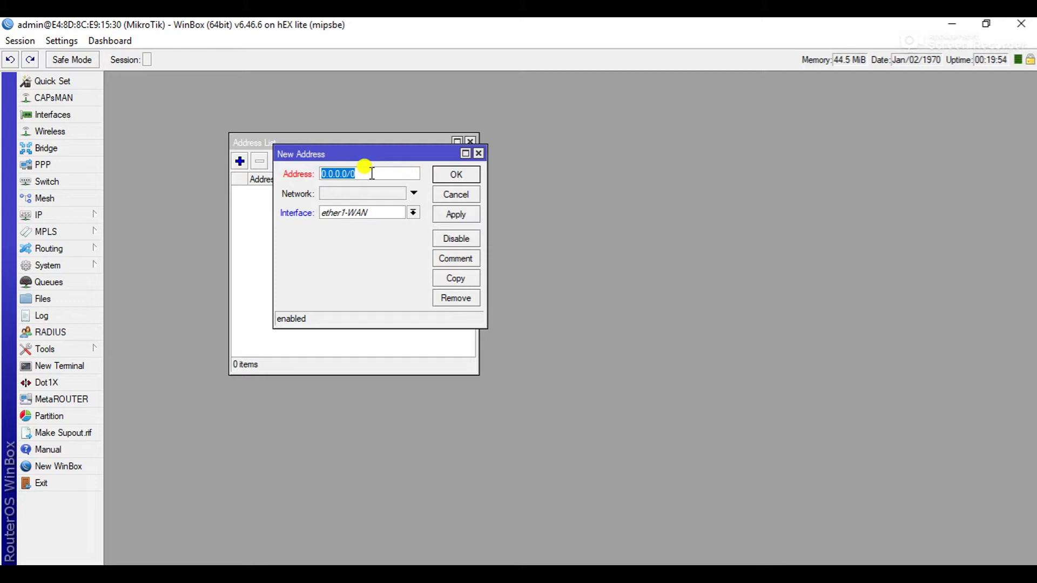
{"action": "type", "text": "192.168.10.1/24"}
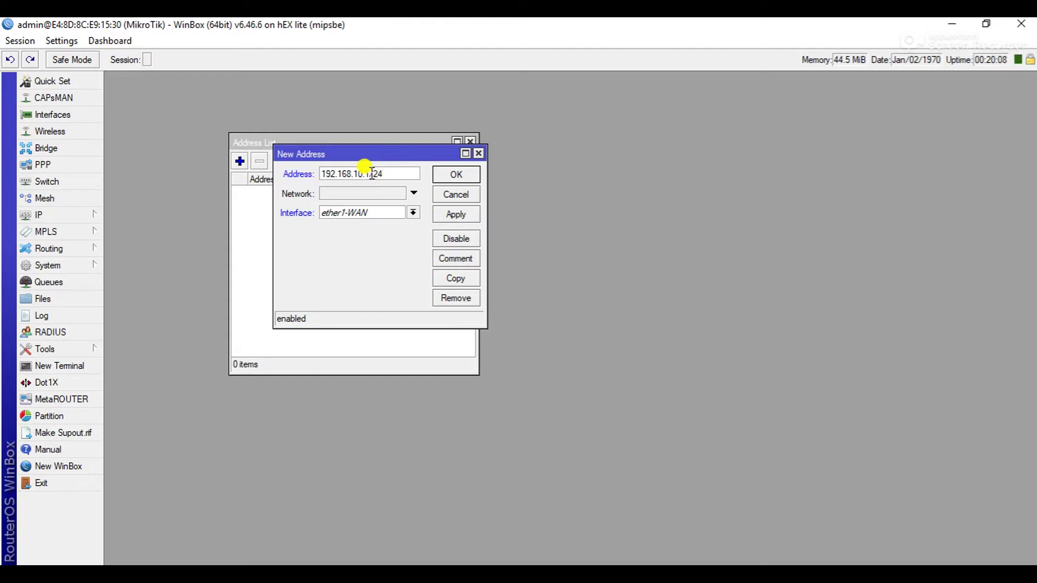
{"action": "left_click", "coordinate": [412, 213]}
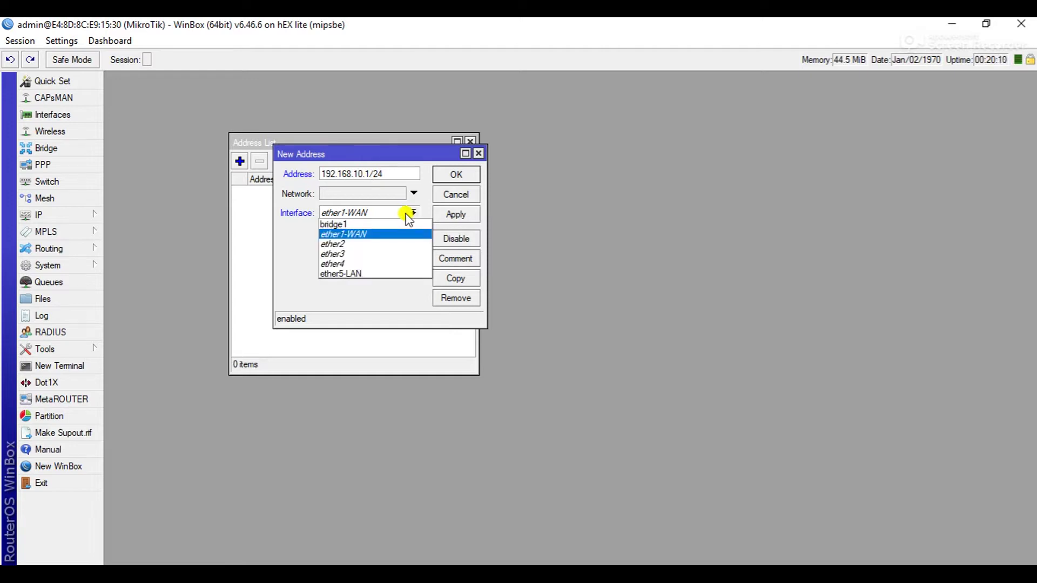
{"action": "left_click", "coordinate": [375, 225]}
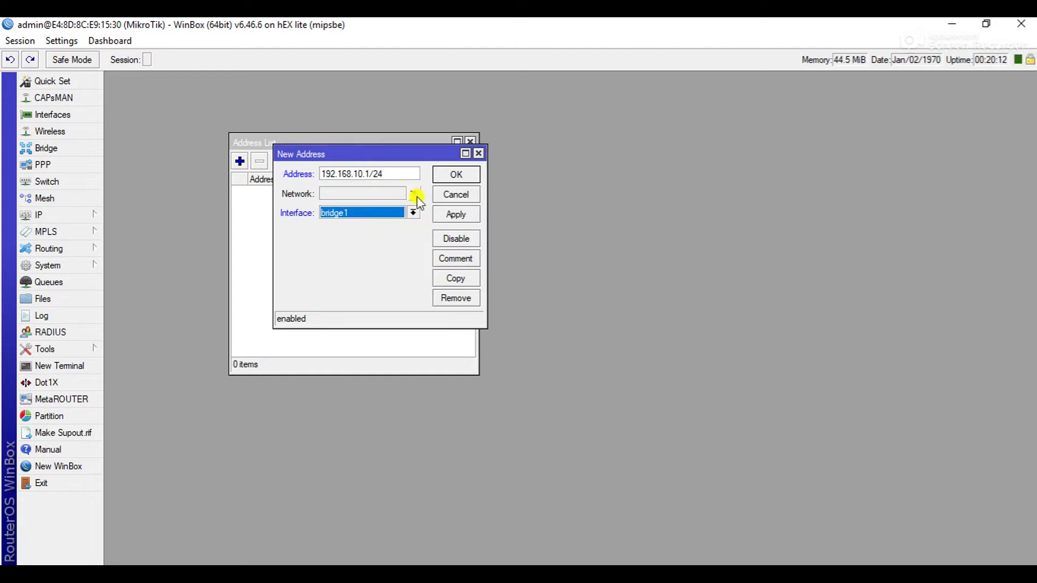
{"action": "left_click", "coordinate": [456, 176]}
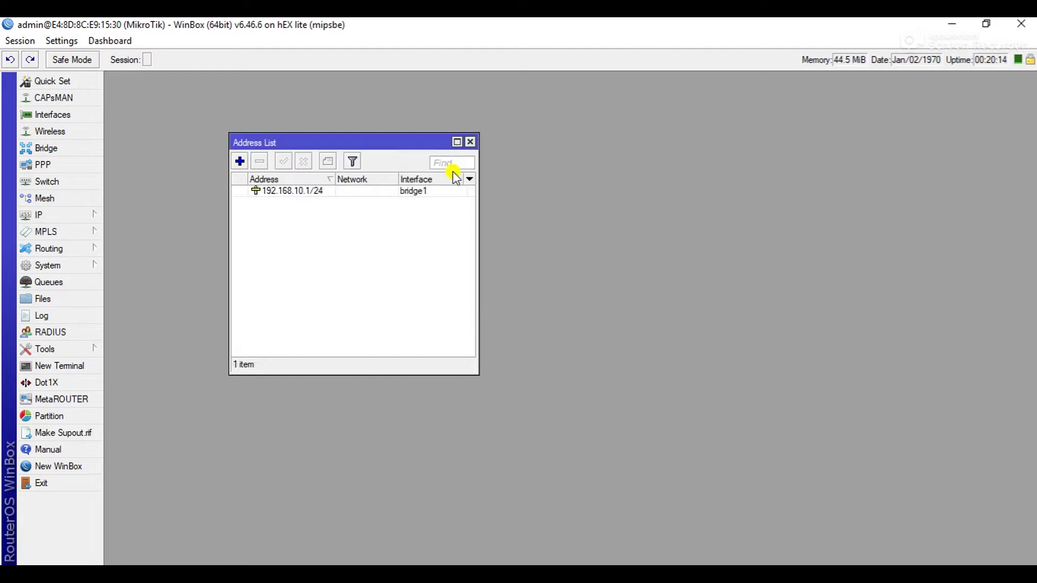
{"action": "left_click", "coordinate": [472, 143]}
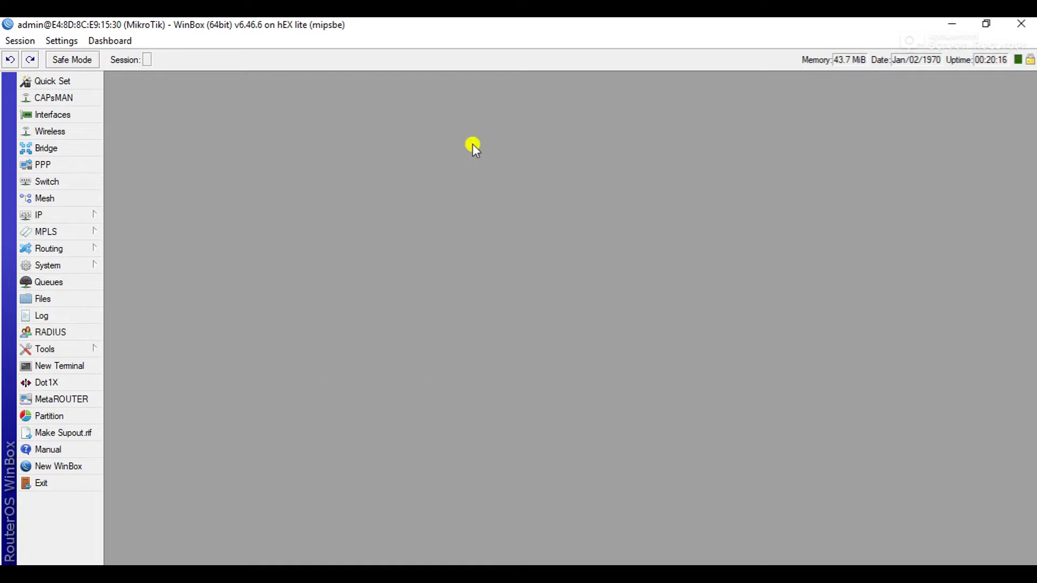
Start the DHCP server setup on bridge1, accepting the 192.168.10.0/24 address space and the proposed gateway.
{"action": "left_click", "coordinate": [65, 213]}
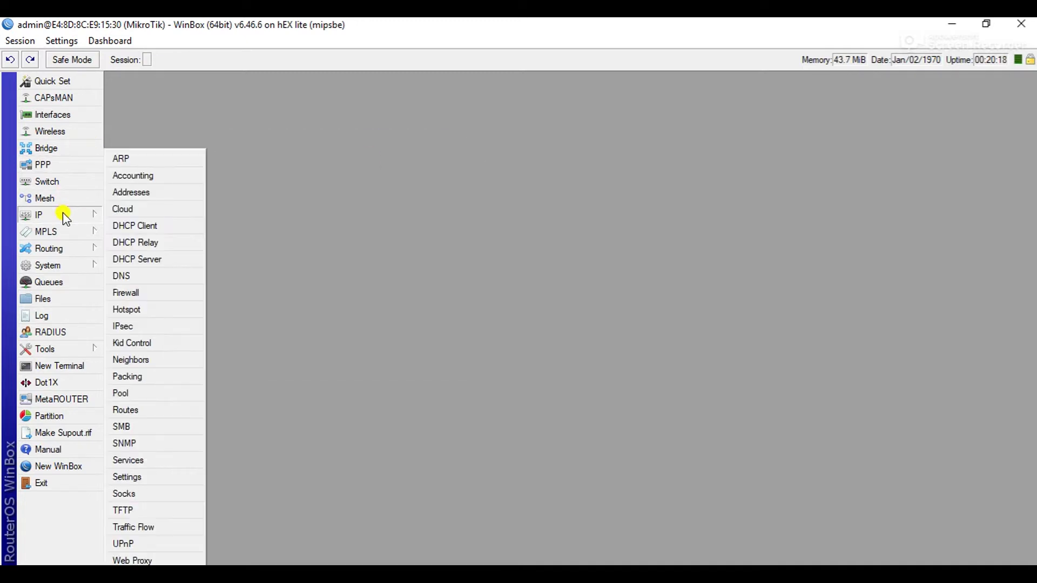
{"action": "left_click", "coordinate": [154, 260]}
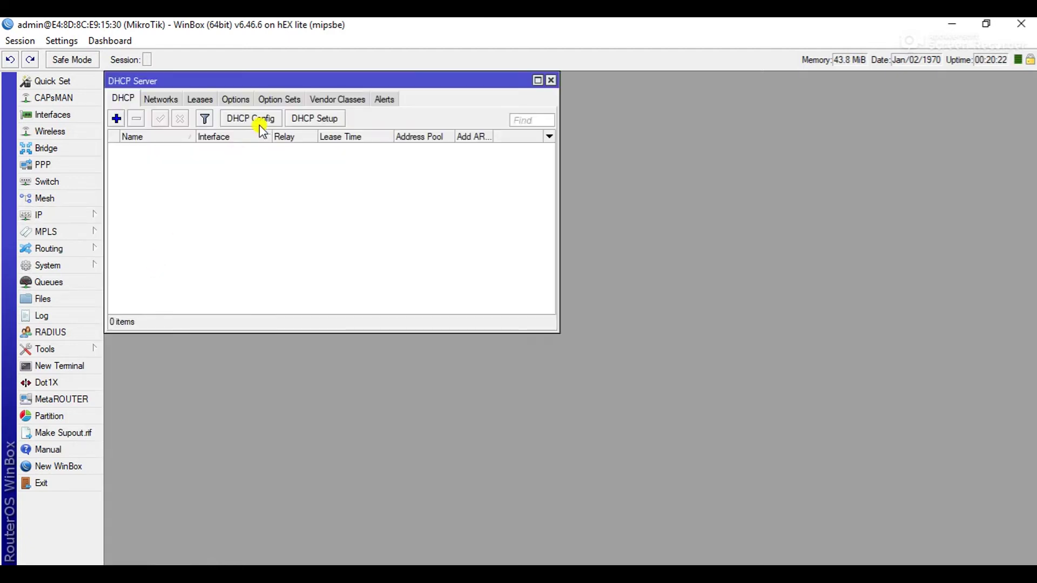
{"action": "left_click", "coordinate": [307, 115]}
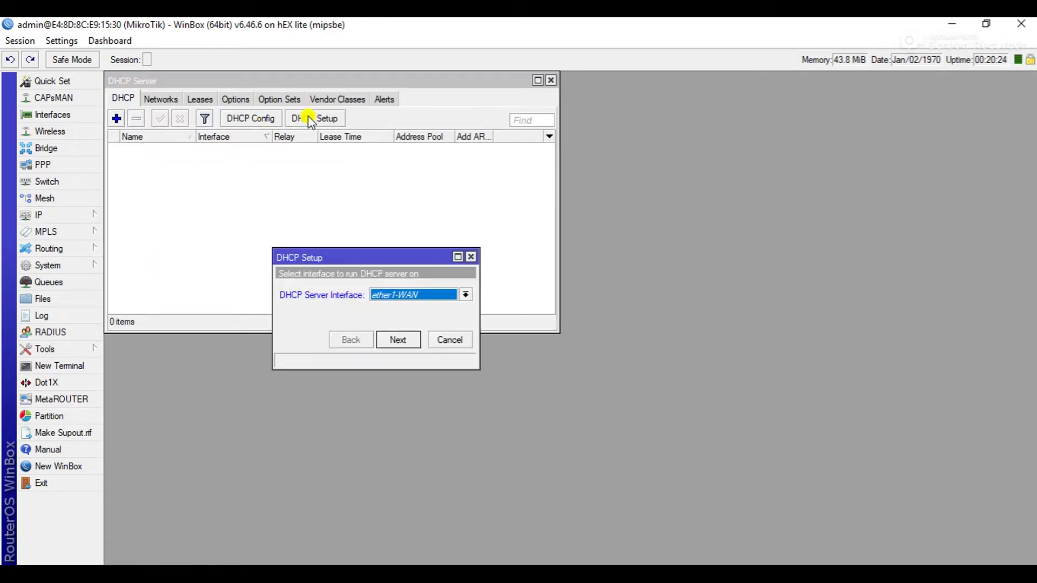
{"action": "left_click", "coordinate": [410, 302]}
{"action": "left_click", "coordinate": [408, 305]}
{"action": "left_click", "coordinate": [398, 339]}
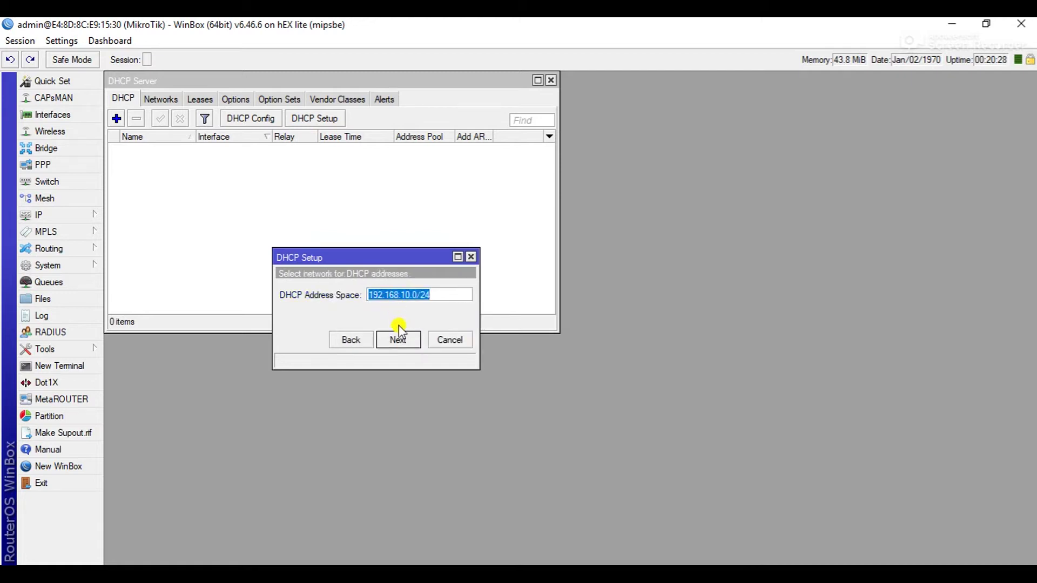
{"action": "left_click", "coordinate": [398, 340]}
{"action": "left_click", "coordinate": [398, 339]}
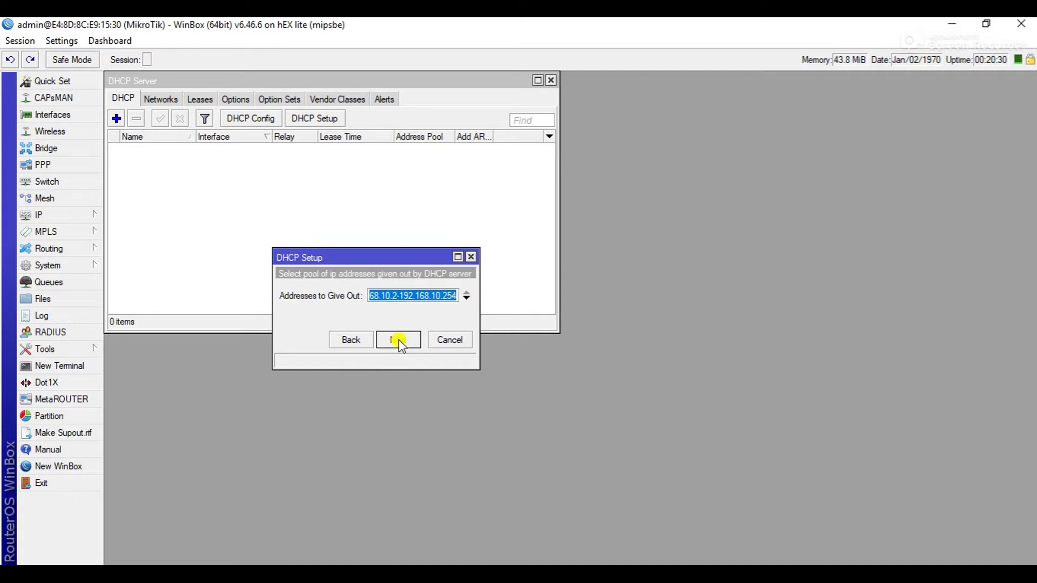
Set the DHCP address pool to start at 192.168.10.100 and accept the range.
{"action": "left_click", "coordinate": [430, 294]}
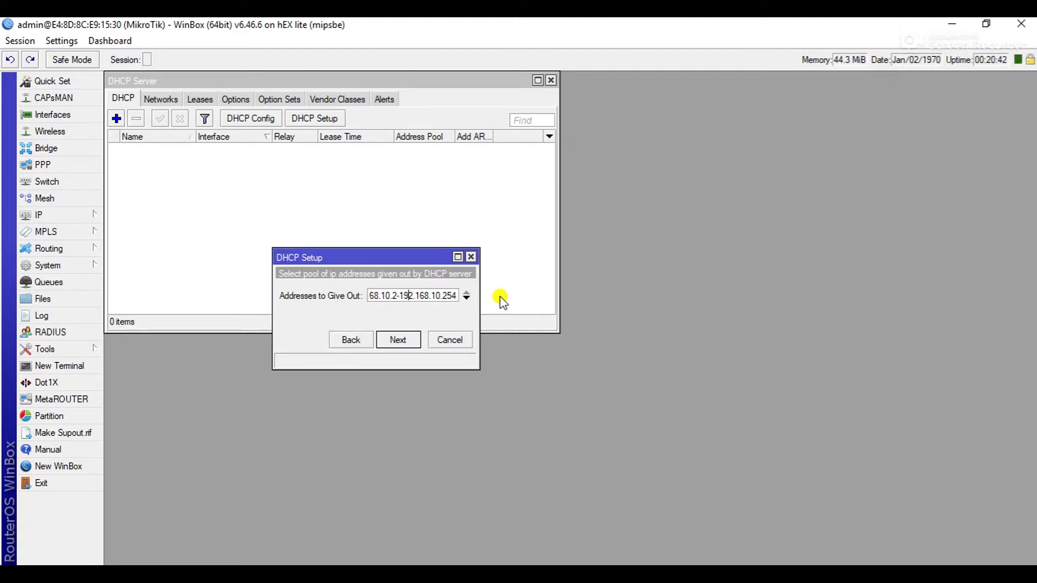
{"action": "key", "text": "BackSpace"}
{"action": "type", "text": "100"}
{"action": "key", "text": "End"}
{"action": "left_click", "coordinate": [396, 342]}
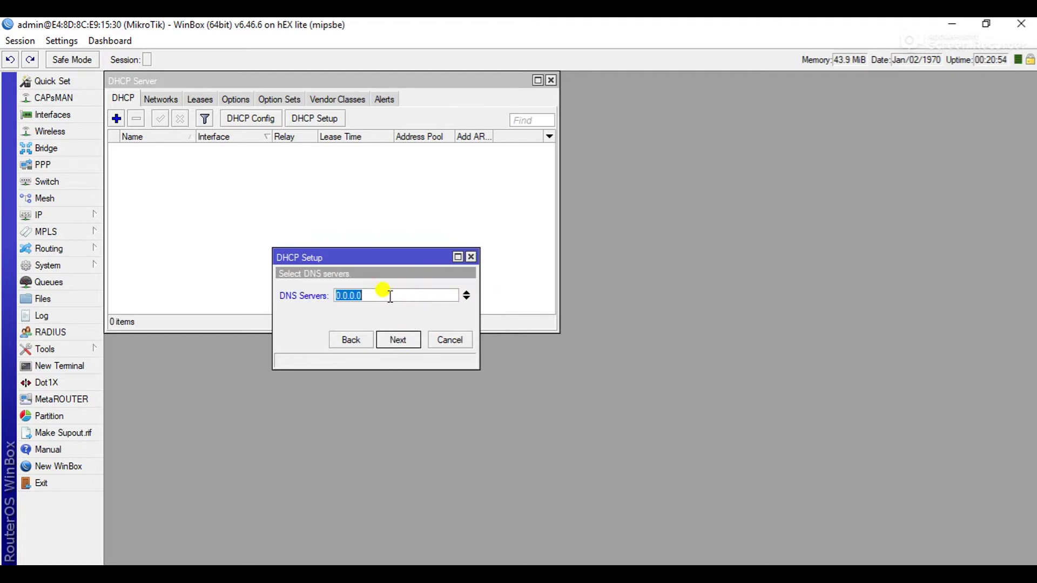
Set the DHCP DNS server to 8.8.8.8 and the lease time to 3d, and complete the setup.
{"action": "type", "text": "8.8.8.8"}
{"action": "left_click", "coordinate": [395, 340]}
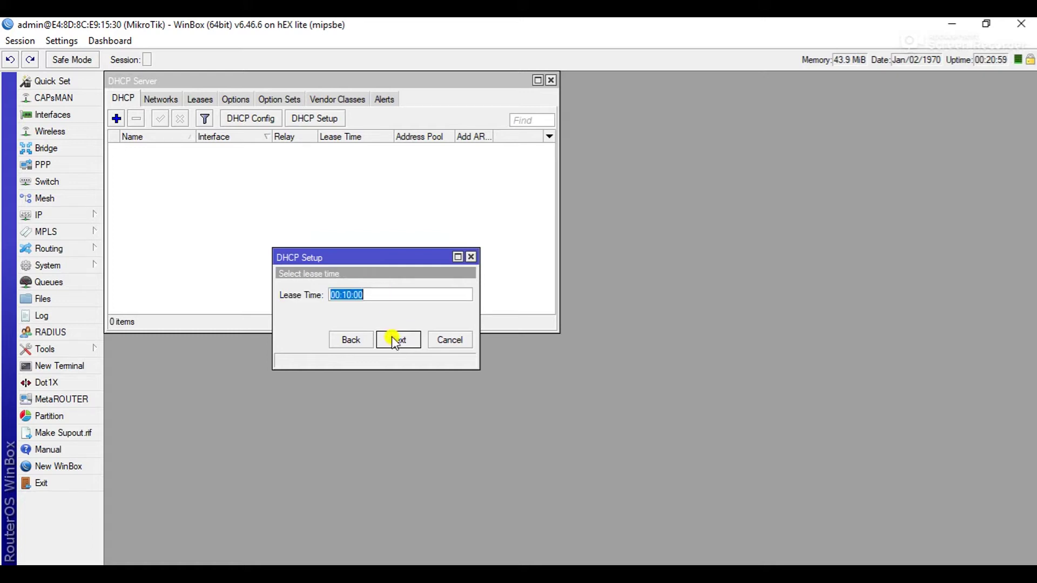
{"action": "left_click", "coordinate": [395, 293]}
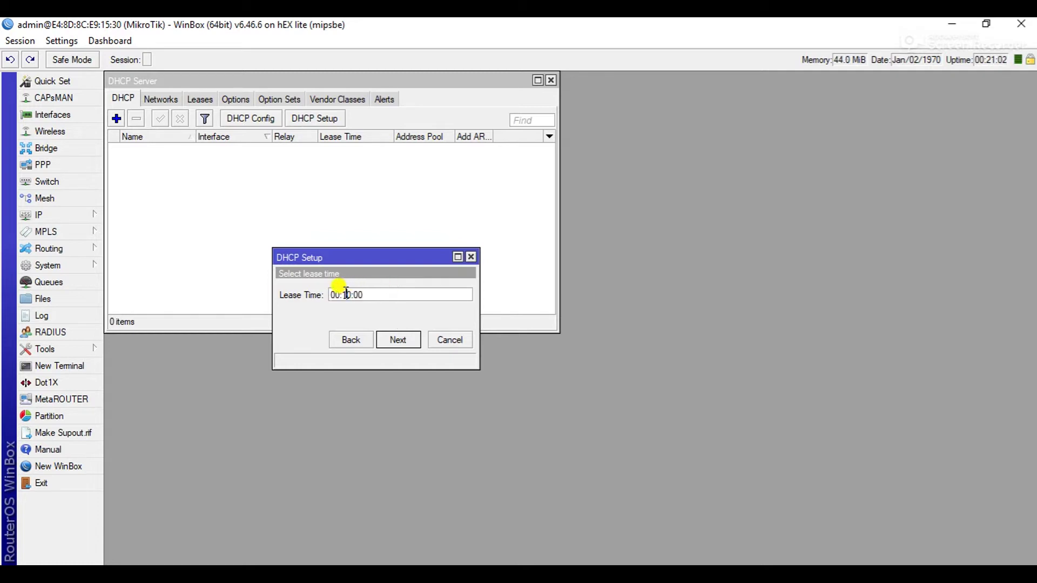
{"action": "key", "text": "BackSpace"}
{"action": "type", "text": "3d"}
{"action": "left_click", "coordinate": [405, 340]}
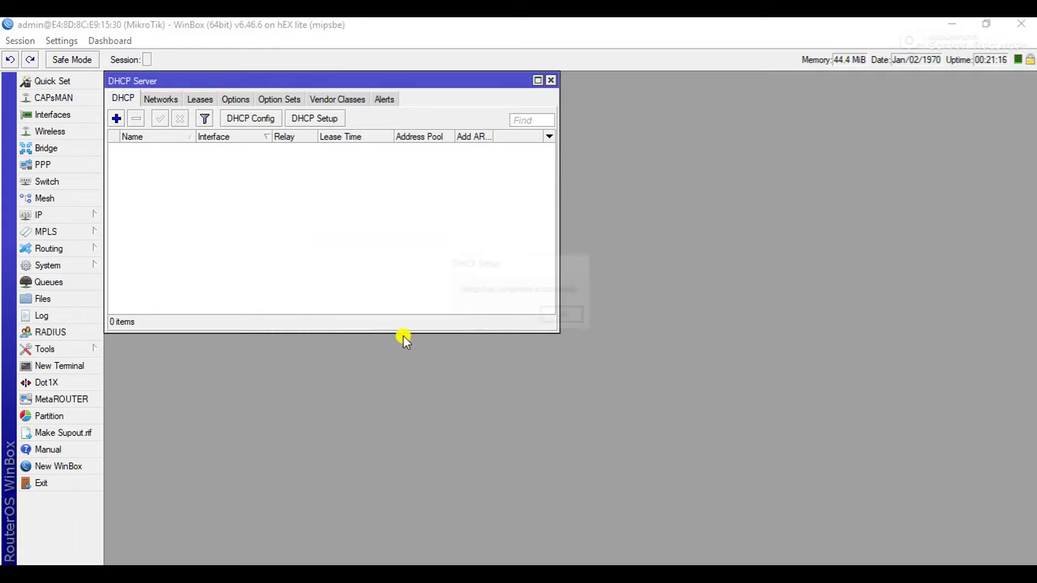
{"action": "left_click", "coordinate": [561, 316]}
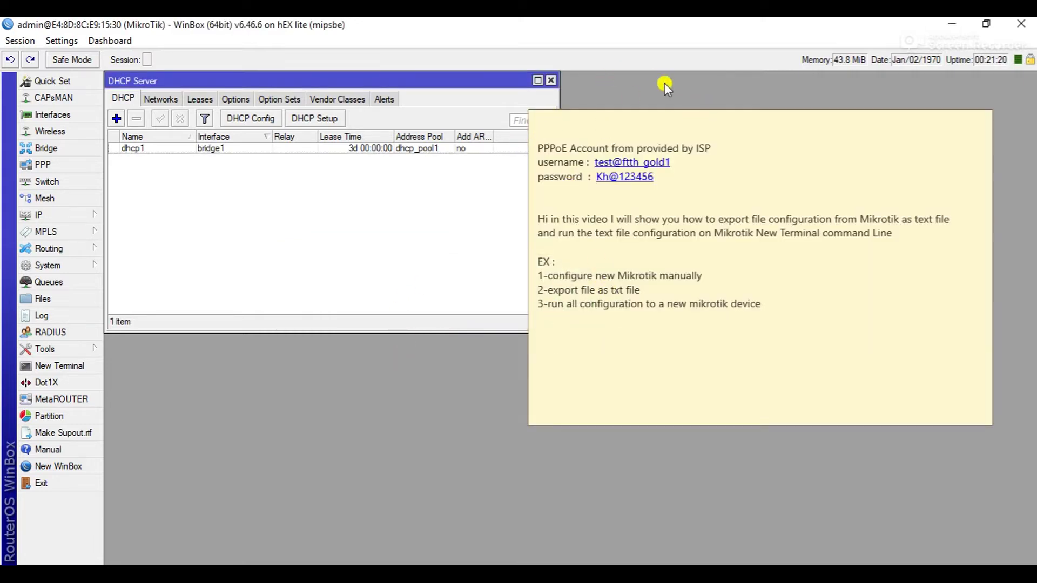
Move the sticky note out of the way and close the DHCP Server window.
{"action": "left_click", "coordinate": [794, 129]}
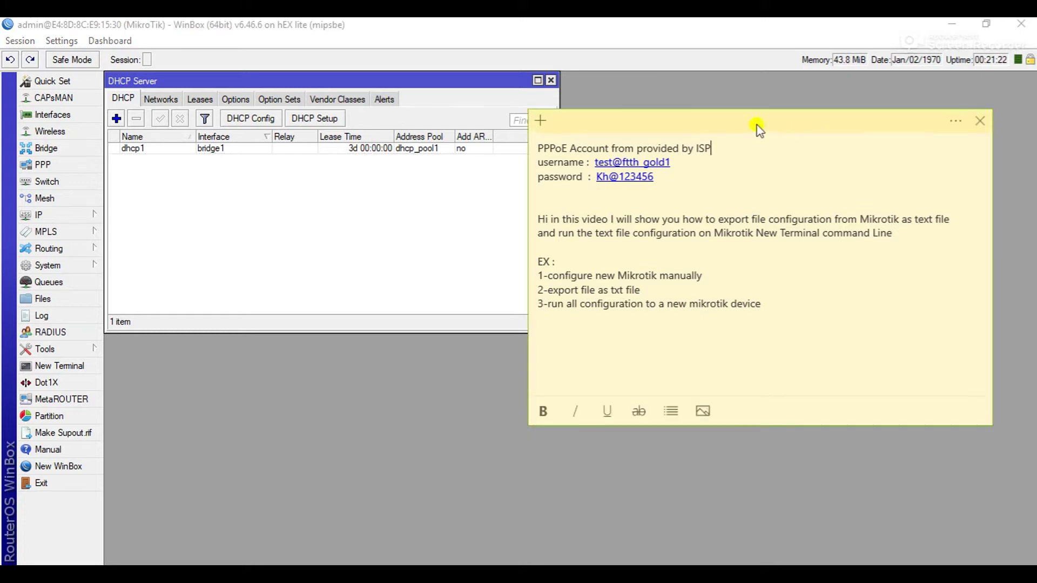
{"action": "left_click_drag", "start_coordinate": [876, 120], "coordinate": [910, 563]}
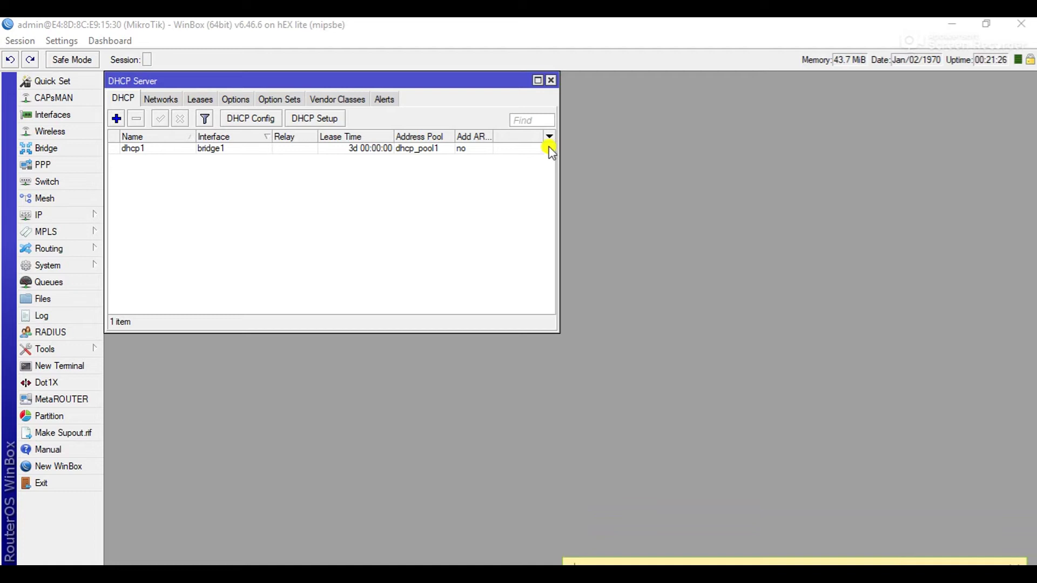
{"action": "left_click", "coordinate": [551, 80]}
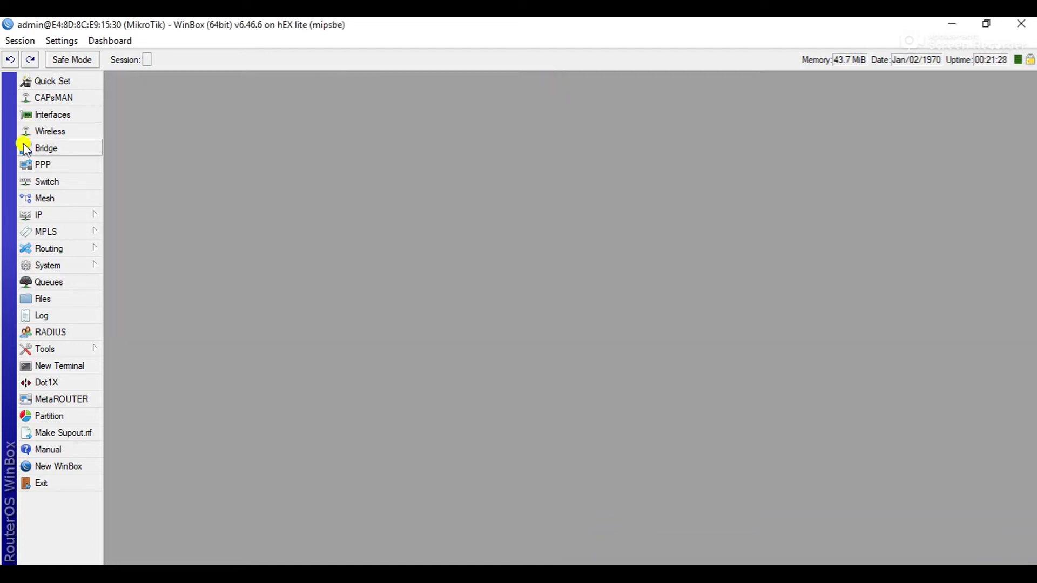
Review the router's DNS settings and close them without making changes.
{"action": "left_click", "coordinate": [50, 215]}
{"action": "left_click", "coordinate": [146, 279]}
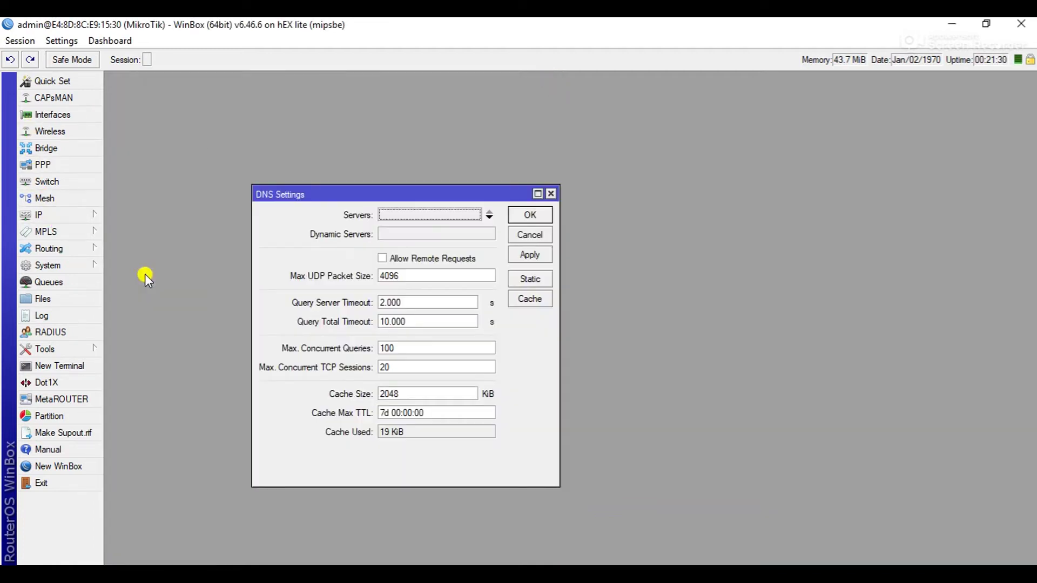
{"action": "left_click", "coordinate": [553, 193]}
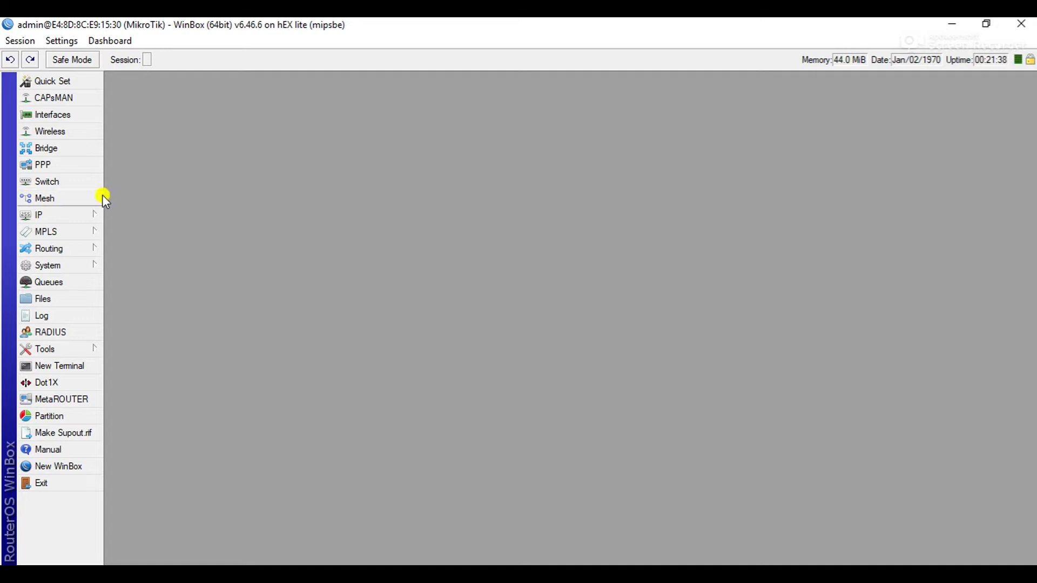
Start a new PPPoE client interface and enable the password entry in its dial-out settings.
{"action": "left_click", "coordinate": [54, 163]}
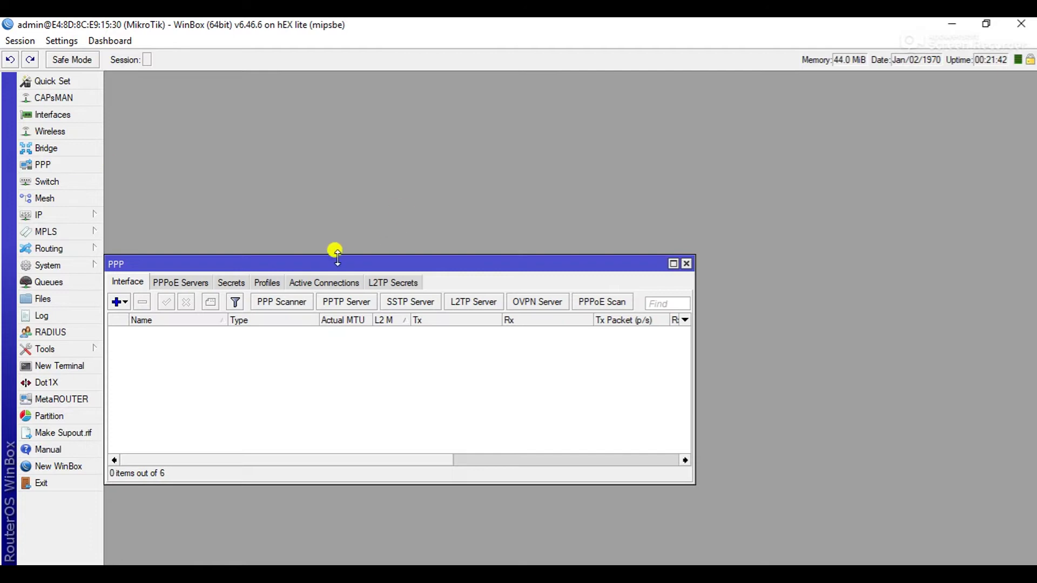
{"action": "left_click_drag", "start_coordinate": [339, 265], "coordinate": [437, 168]}
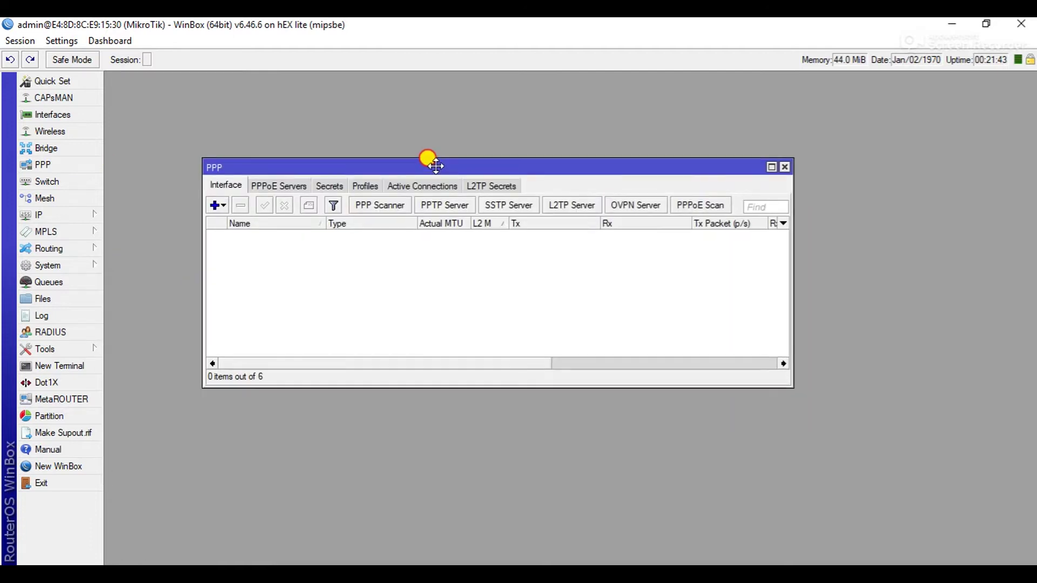
{"action": "left_click", "coordinate": [218, 205]}
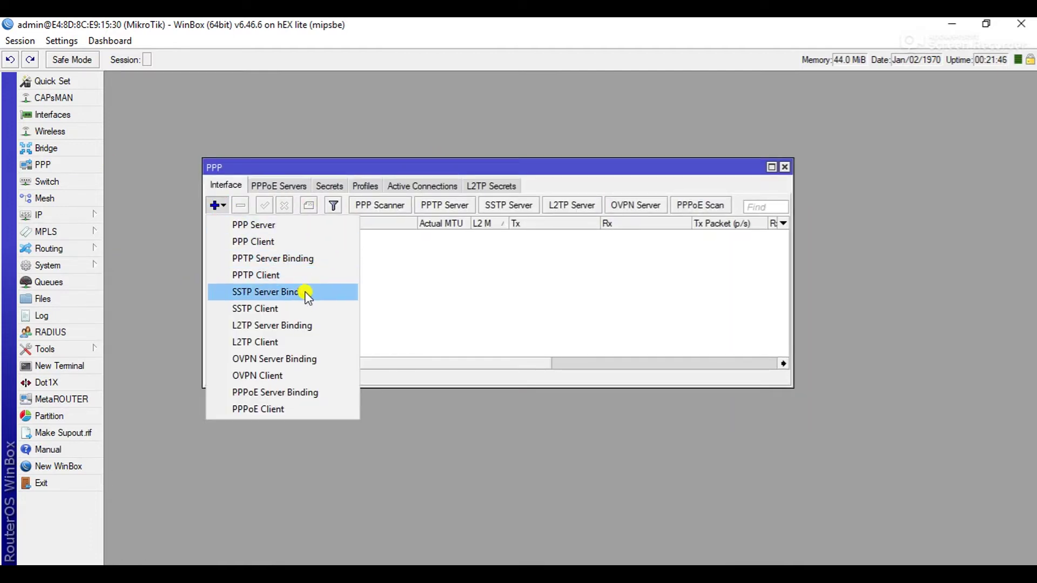
{"action": "left_click", "coordinate": [278, 410]}
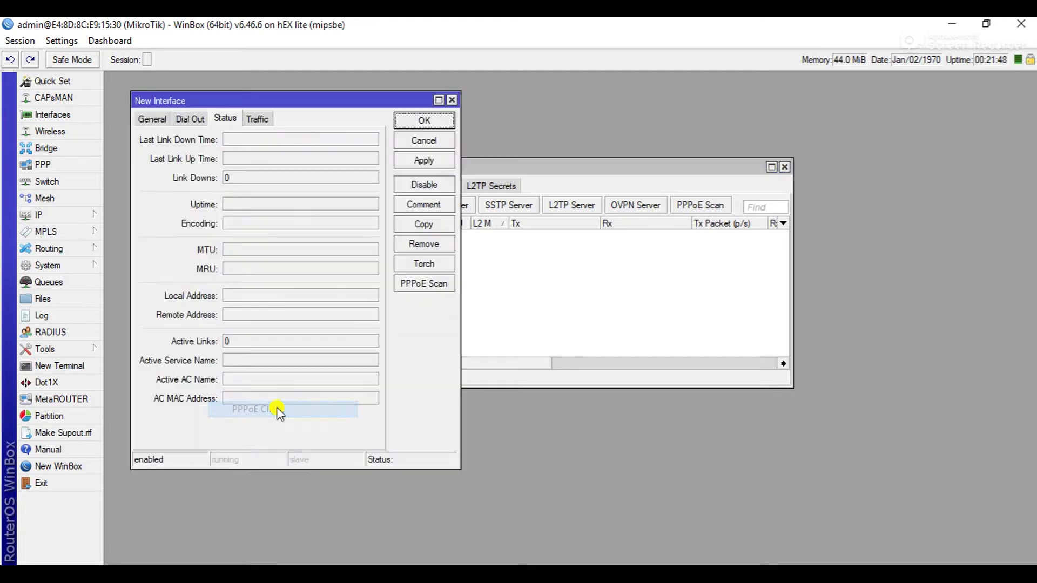
{"action": "left_click", "coordinate": [189, 118]}
{"action": "left_click", "coordinate": [288, 134]}
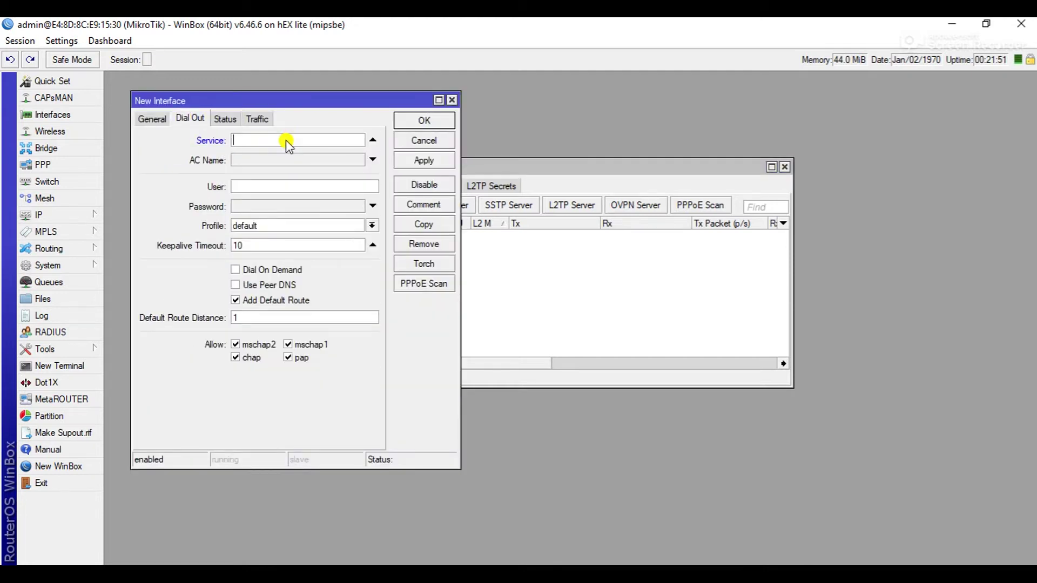
{"action": "left_click", "coordinate": [373, 140]}
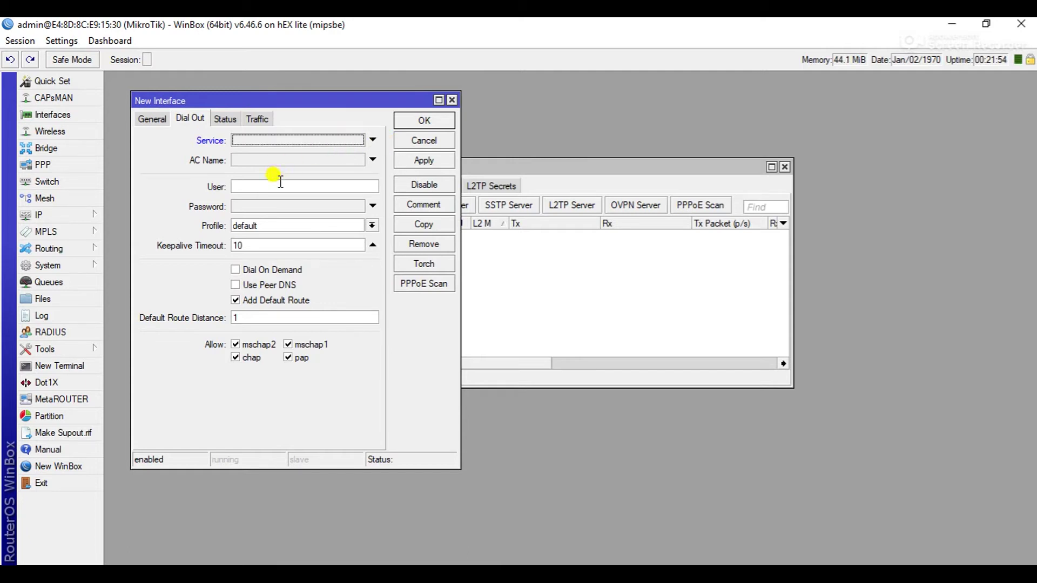
{"action": "left_click", "coordinate": [279, 206]}
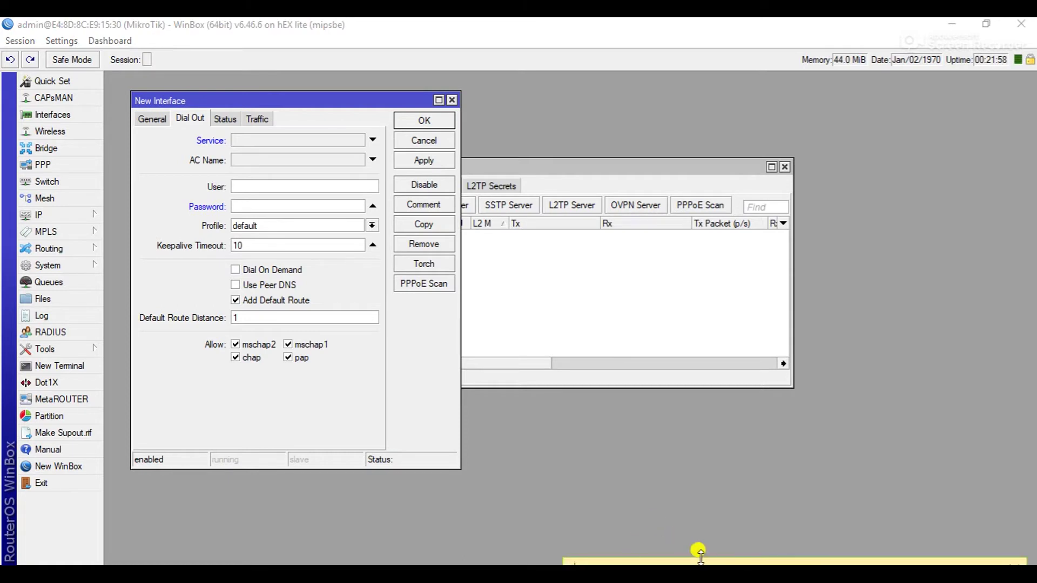
Copy the ISP account username from the sticky note and paste it as the PPPoE client's user.
{"action": "left_click_drag", "start_coordinate": [719, 561], "coordinate": [664, 136]}
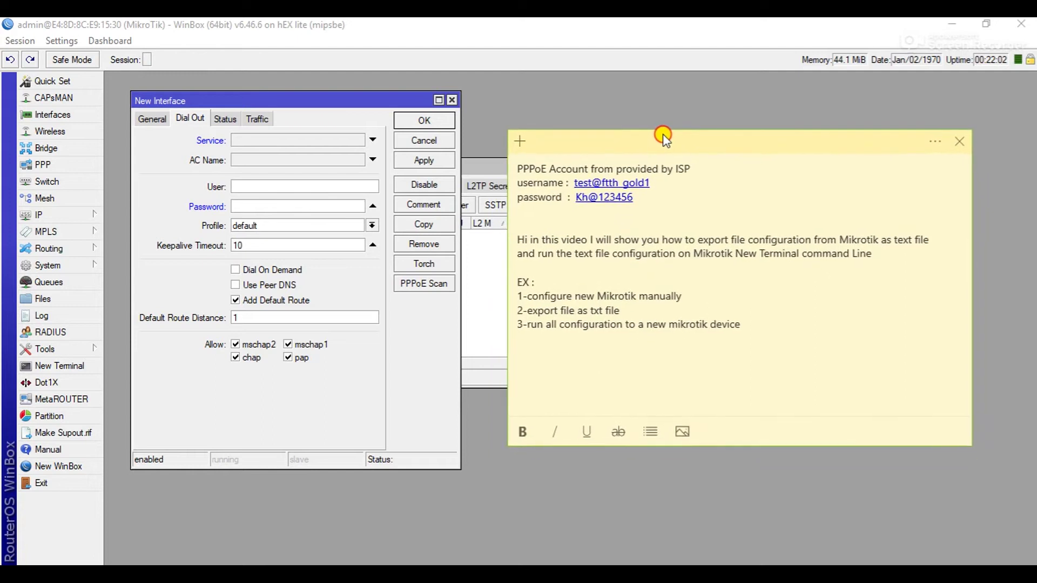
{"action": "triple_click", "coordinate": [530, 162]}
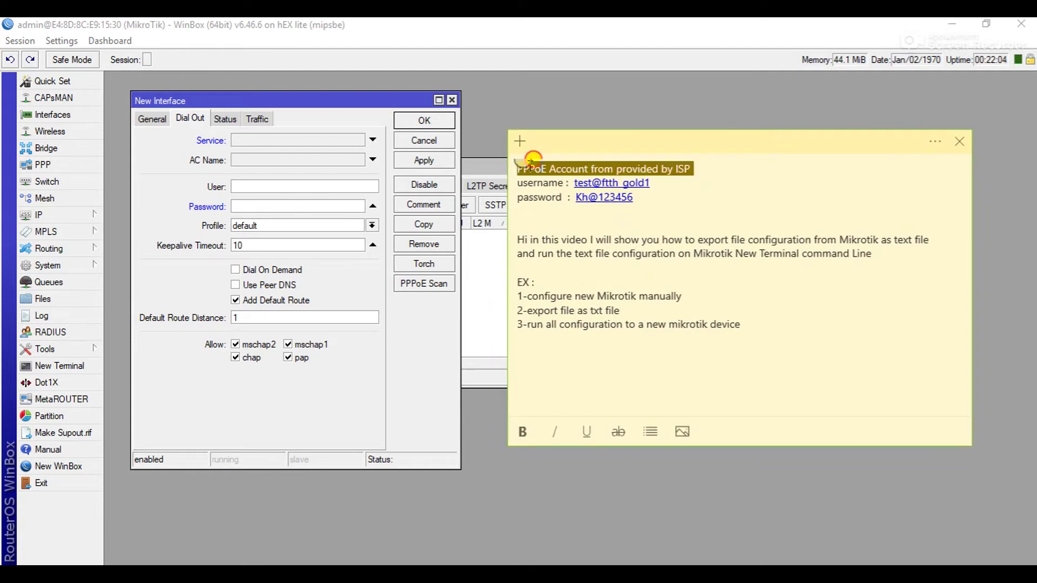
{"action": "left_click", "coordinate": [596, 169]}
{"action": "left_click_drag", "start_coordinate": [693, 169], "coordinate": [515, 162]}
{"action": "left_click", "coordinate": [522, 168]}
{"action": "left_click_drag", "start_coordinate": [652, 183], "coordinate": [574, 183]}
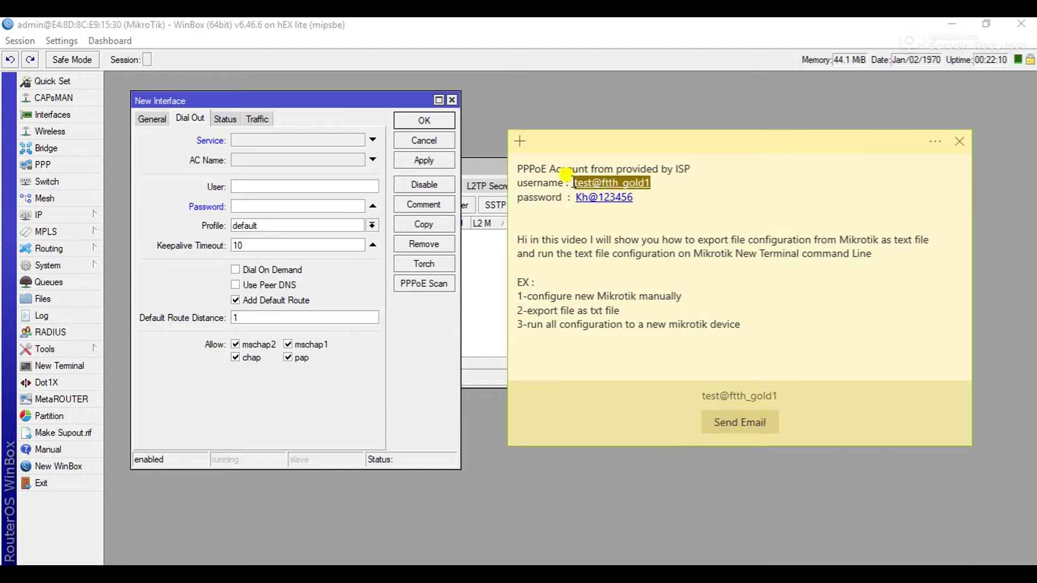
{"action": "right_click", "coordinate": [578, 182]}
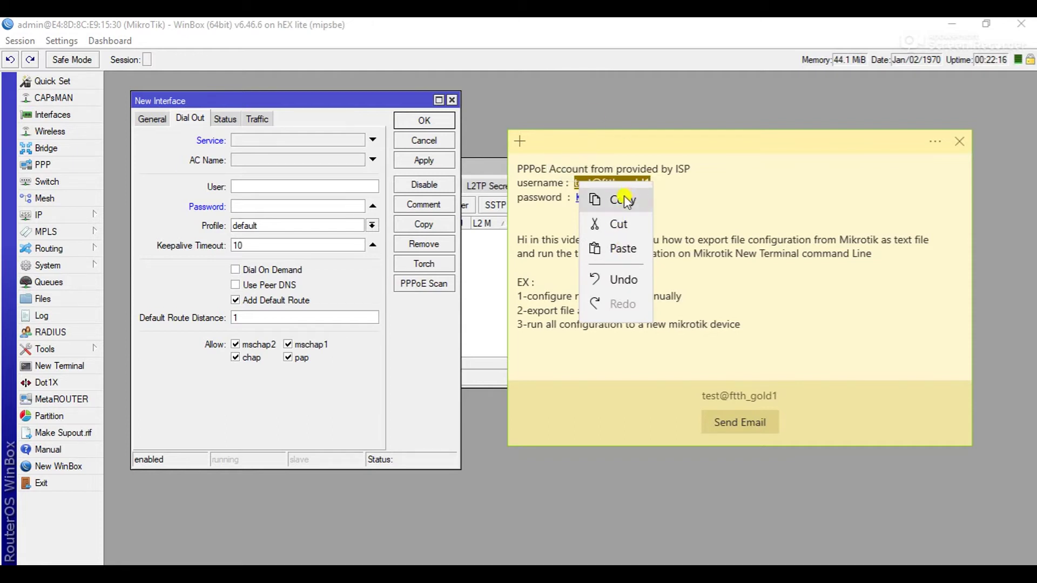
{"action": "left_click", "coordinate": [626, 201]}
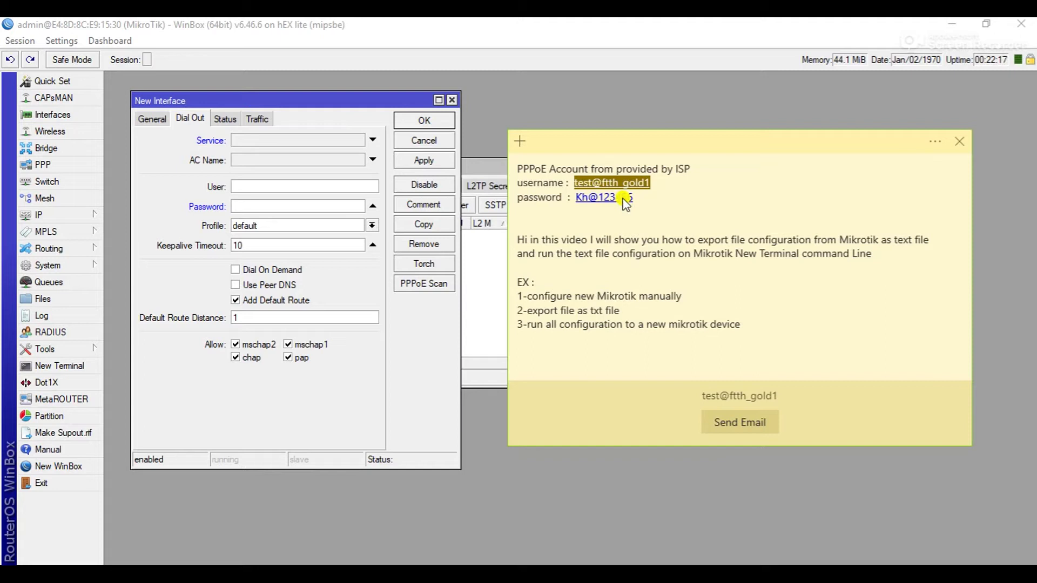
{"action": "left_click", "coordinate": [253, 187]}
{"action": "right_click", "coordinate": [255, 188]}
{"action": "left_click", "coordinate": [292, 230]}
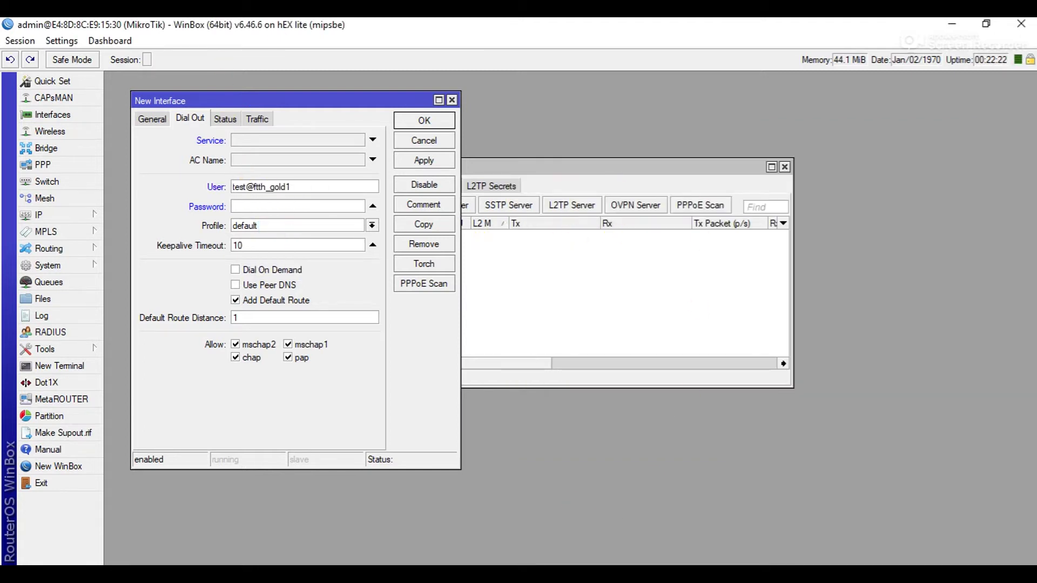
Copy the ISP account password from the sticky note and paste it as the PPPoE client's password.
{"action": "key", "text": "alt+Tab"}
{"action": "left_click", "coordinate": [636, 197]}
{"action": "left_click_drag", "start_coordinate": [633, 198], "coordinate": [573, 190]}
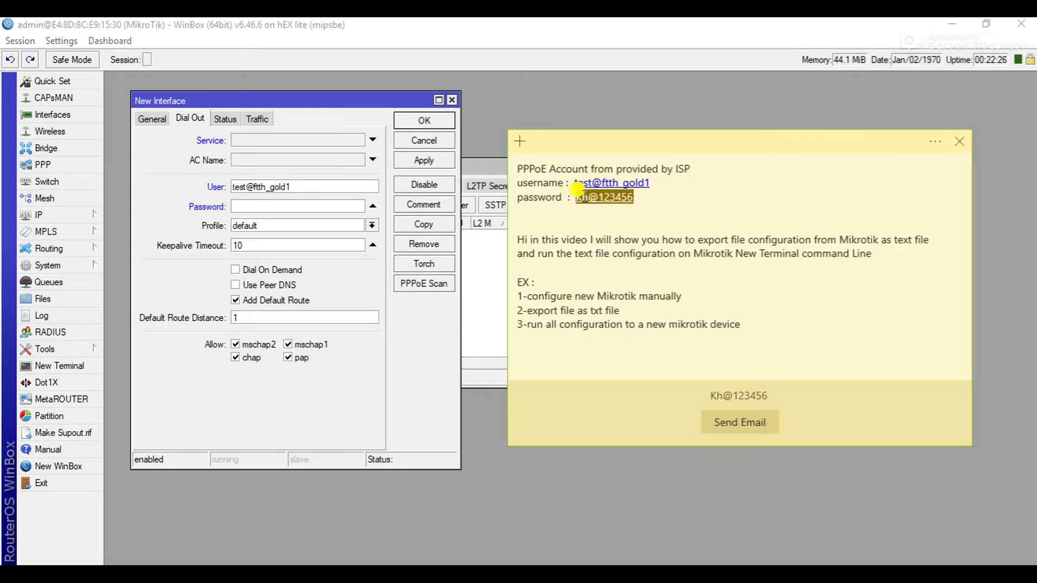
{"action": "right_click", "coordinate": [580, 192]}
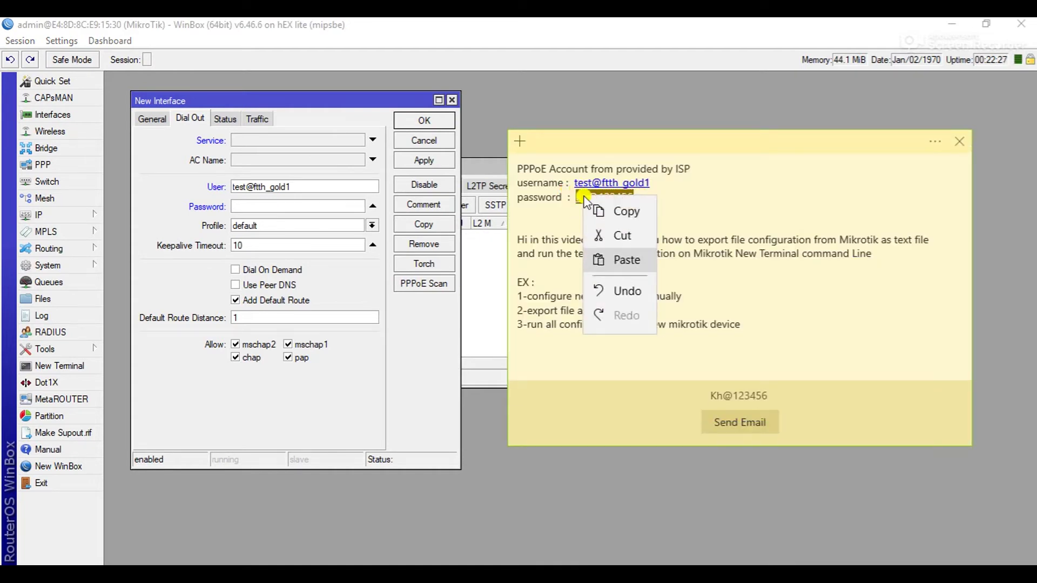
{"action": "left_click", "coordinate": [622, 218]}
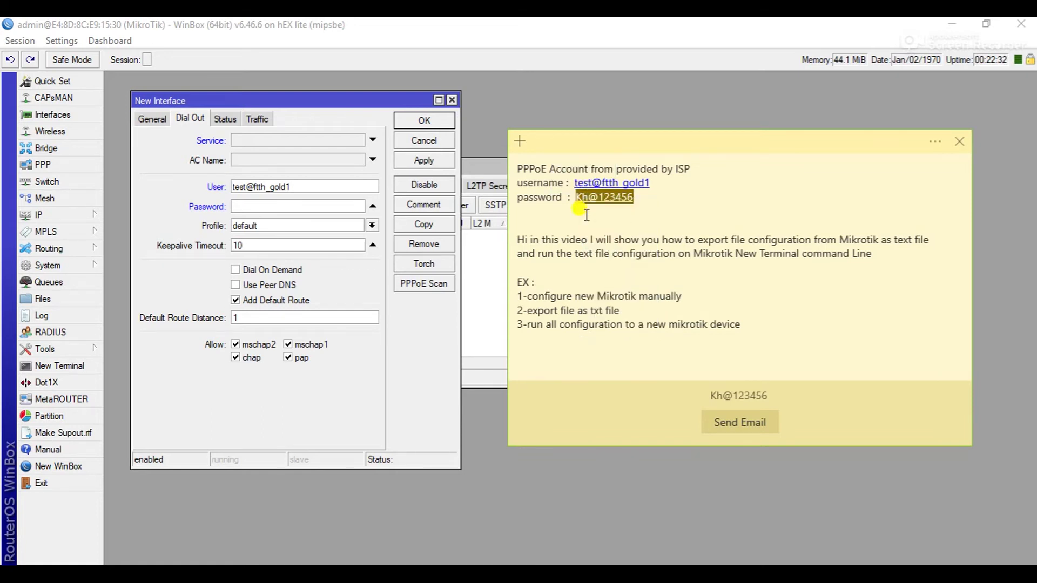
{"action": "left_click", "coordinate": [270, 204]}
{"action": "right_click", "coordinate": [275, 206]}
{"action": "left_click", "coordinate": [294, 244]}
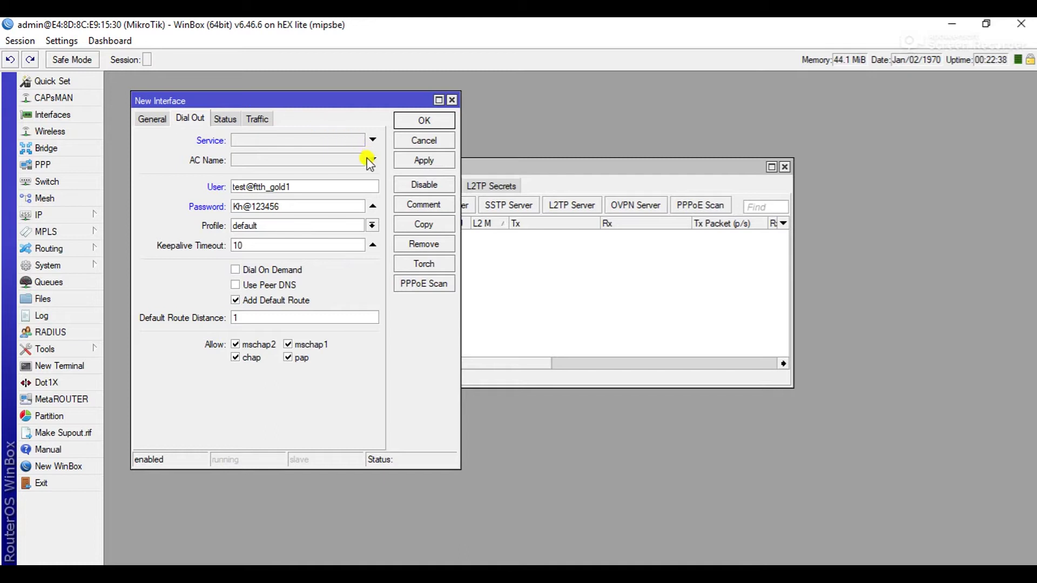
Keep the default profile for the PPPoE client, then apply and save the new interface.
{"action": "left_click", "coordinate": [371, 226]}
{"action": "left_click", "coordinate": [373, 226]}
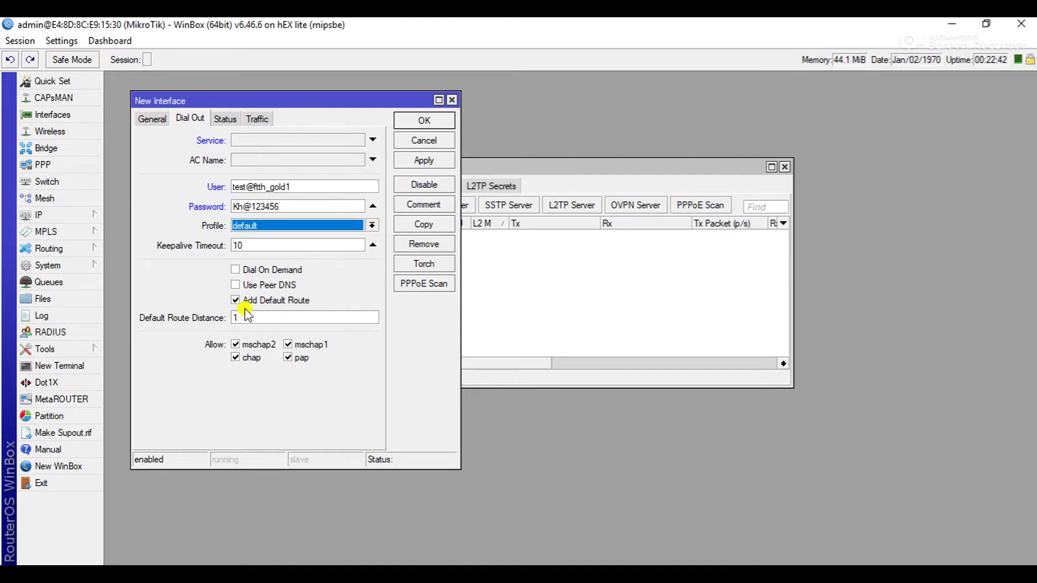
{"action": "left_click", "coordinate": [422, 164]}
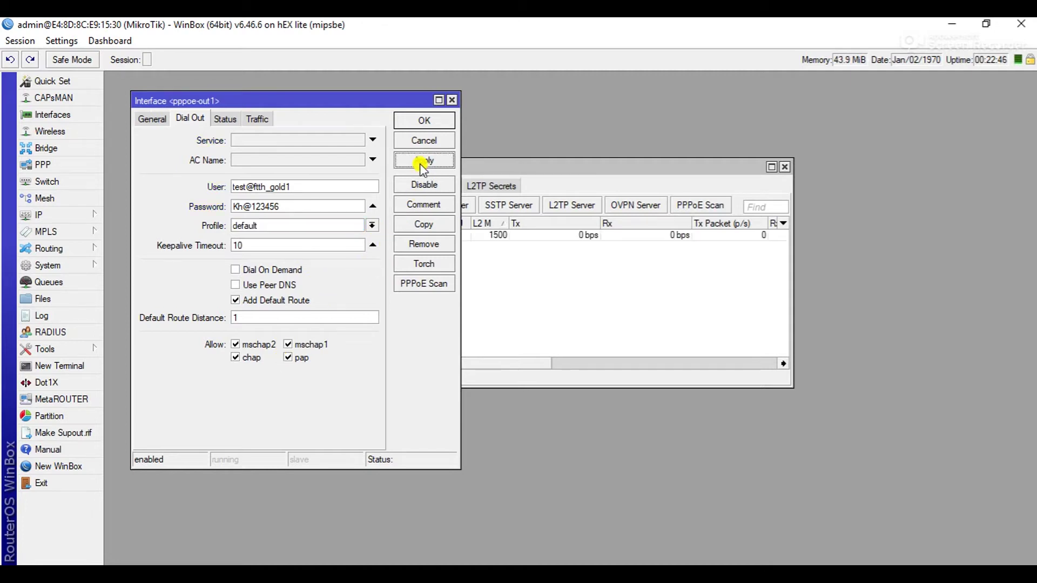
{"action": "left_click", "coordinate": [430, 124]}
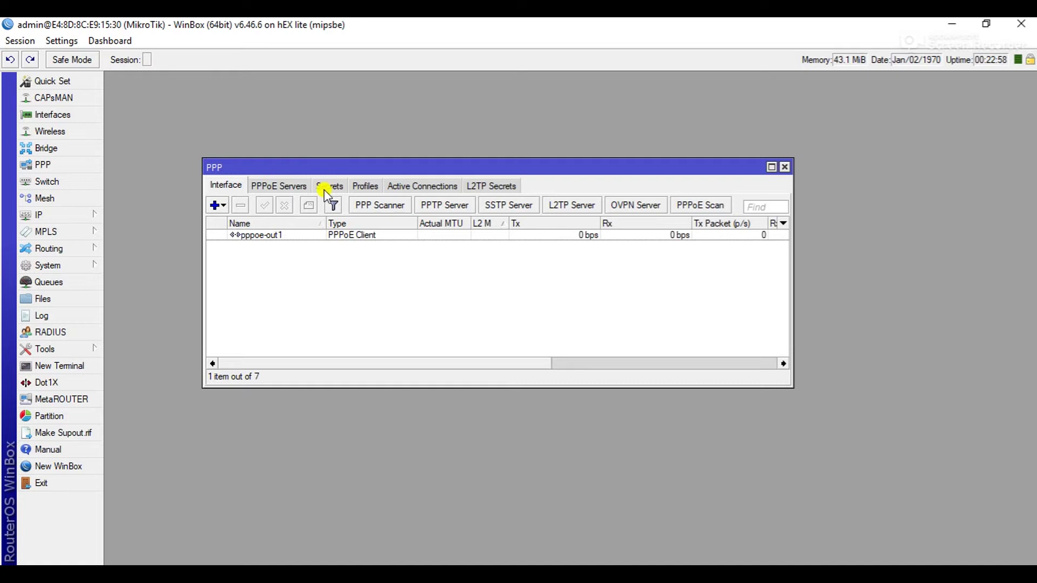
Examine the pppoe-out1 connection status, its local and remote addresses and its general settings, then close the PPP windows.
{"action": "double_click", "coordinate": [349, 236]}
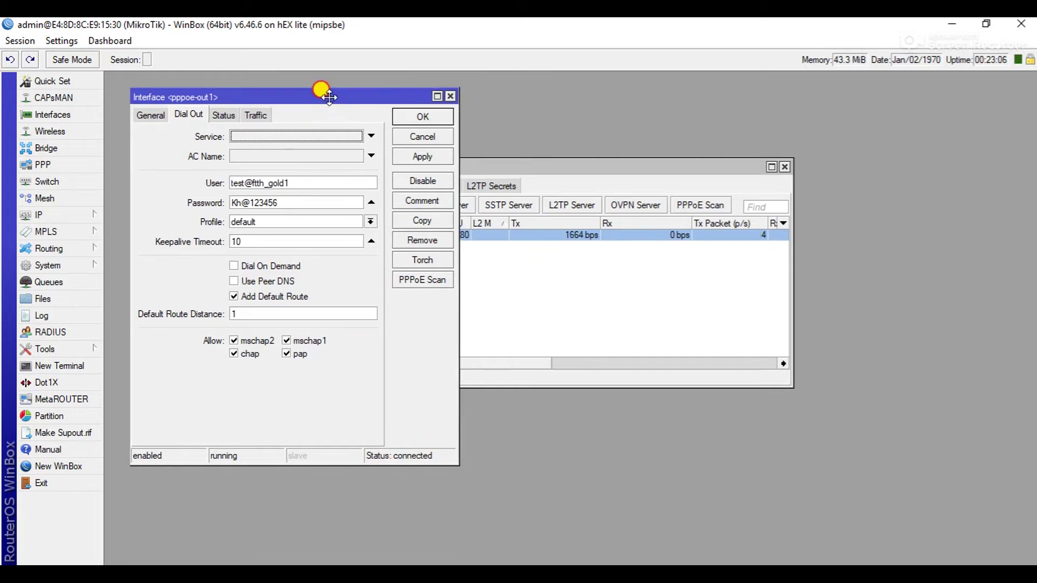
{"action": "left_click_drag", "start_coordinate": [324, 100], "coordinate": [429, 112]}
{"action": "left_click", "coordinate": [337, 132]}
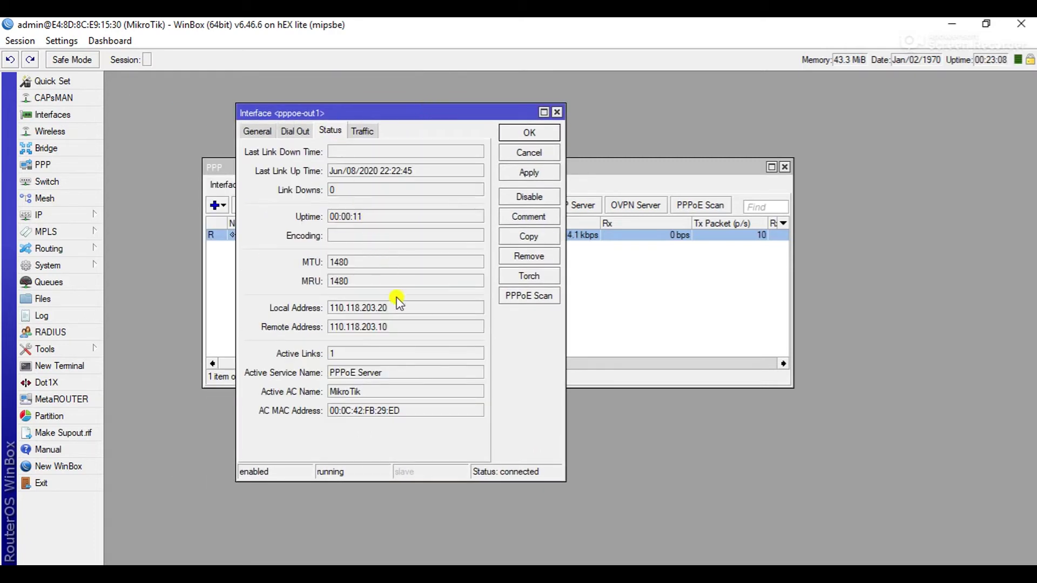
{"action": "left_click_drag", "start_coordinate": [400, 307], "coordinate": [338, 307]}
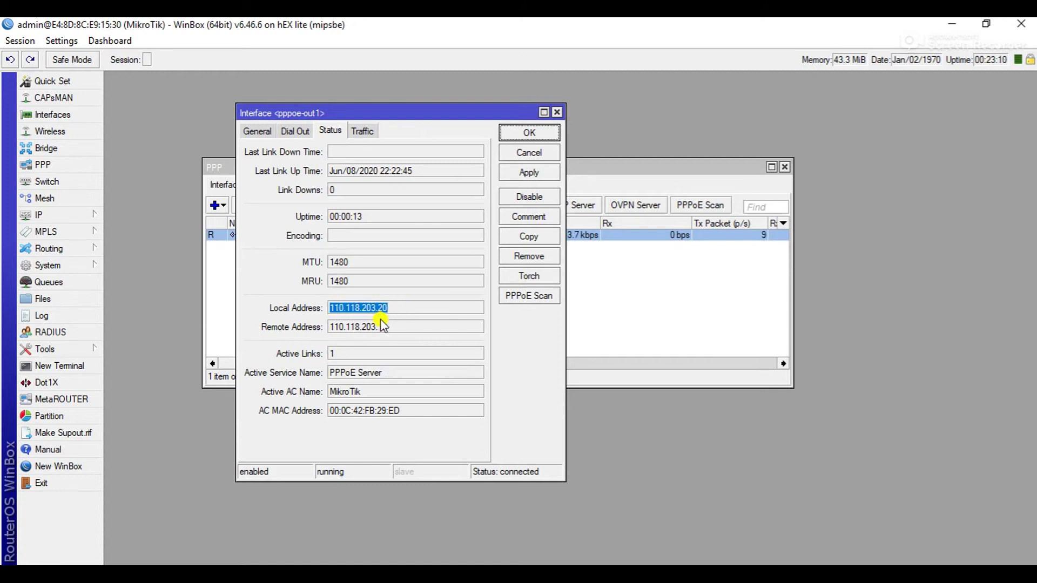
{"action": "left_click_drag", "start_coordinate": [397, 329], "coordinate": [337, 329]}
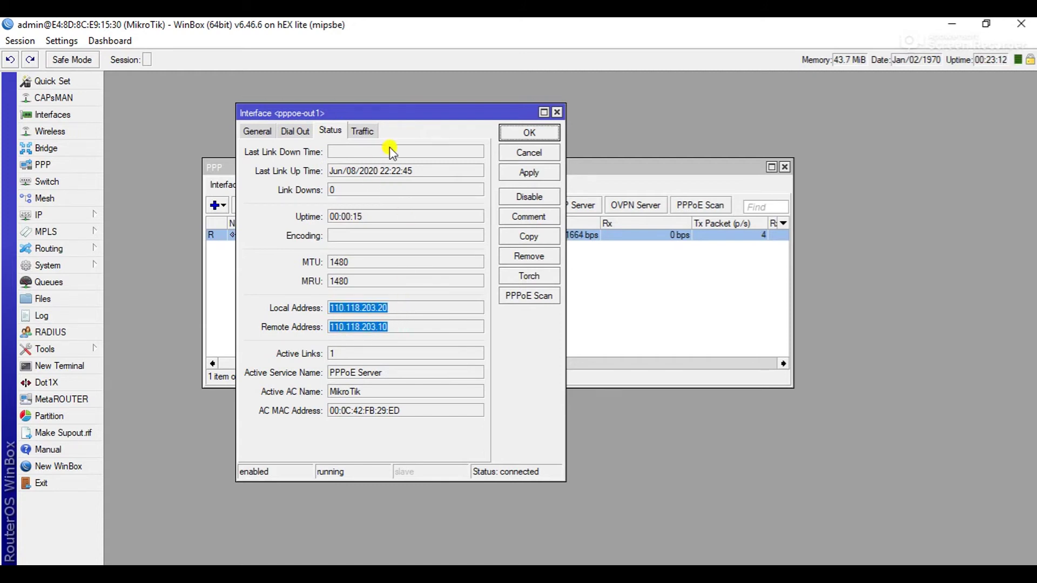
{"action": "left_click", "coordinate": [254, 131]}
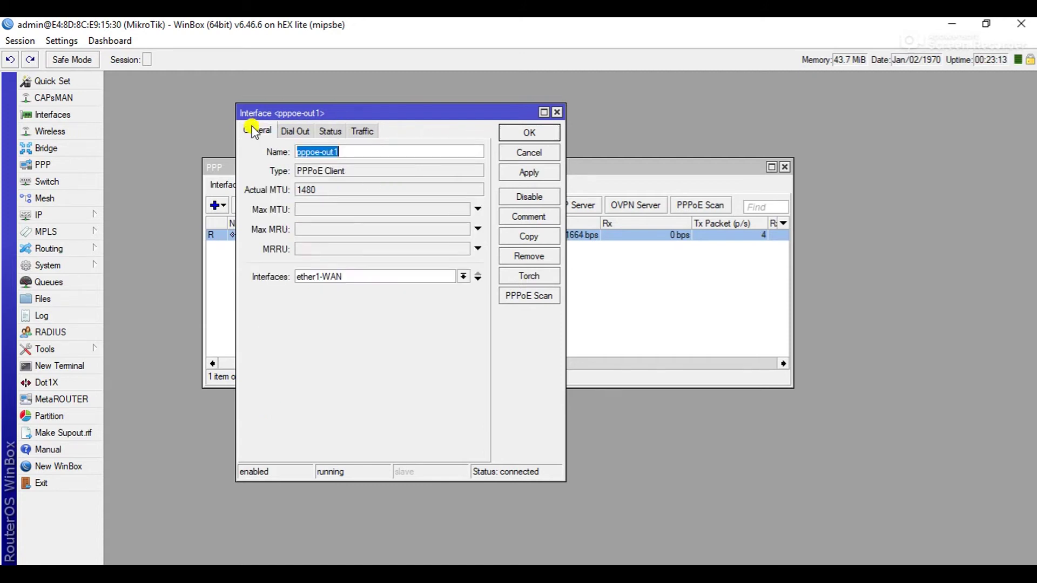
{"action": "left_click", "coordinate": [557, 112]}
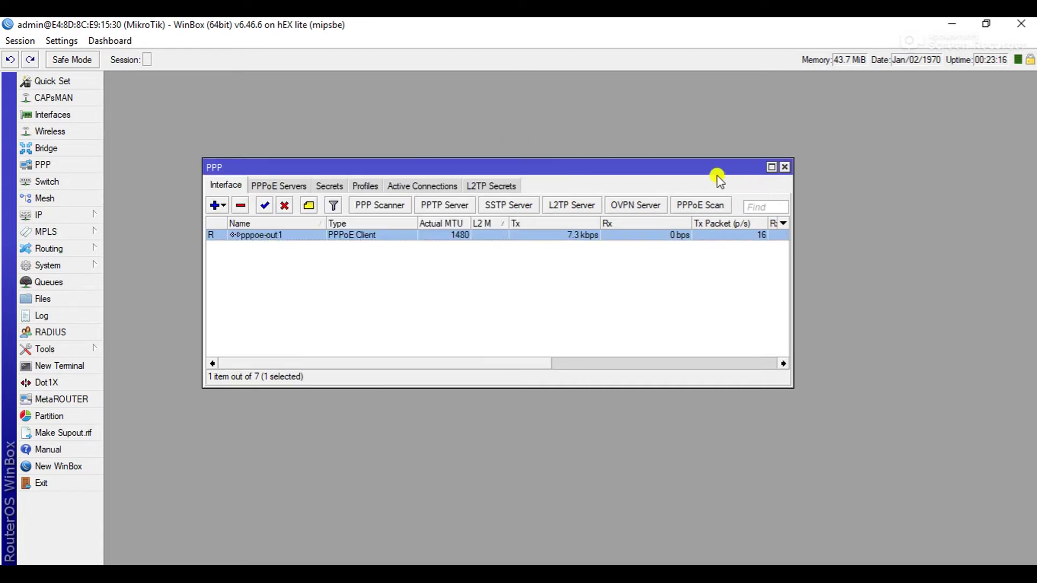
{"action": "left_click_drag", "start_coordinate": [717, 168], "coordinate": [719, 159]}
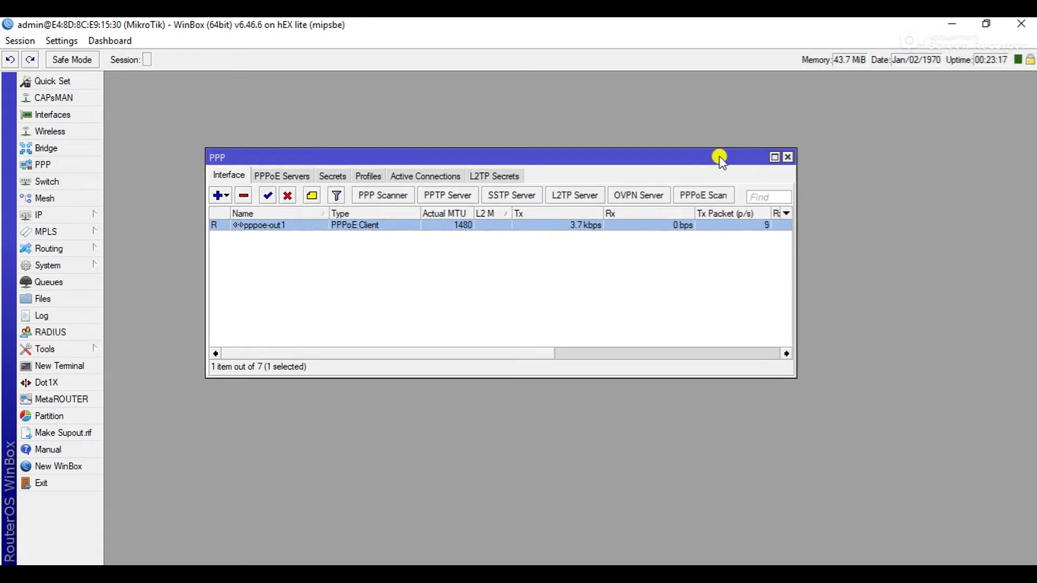
{"action": "left_click", "coordinate": [788, 159]}
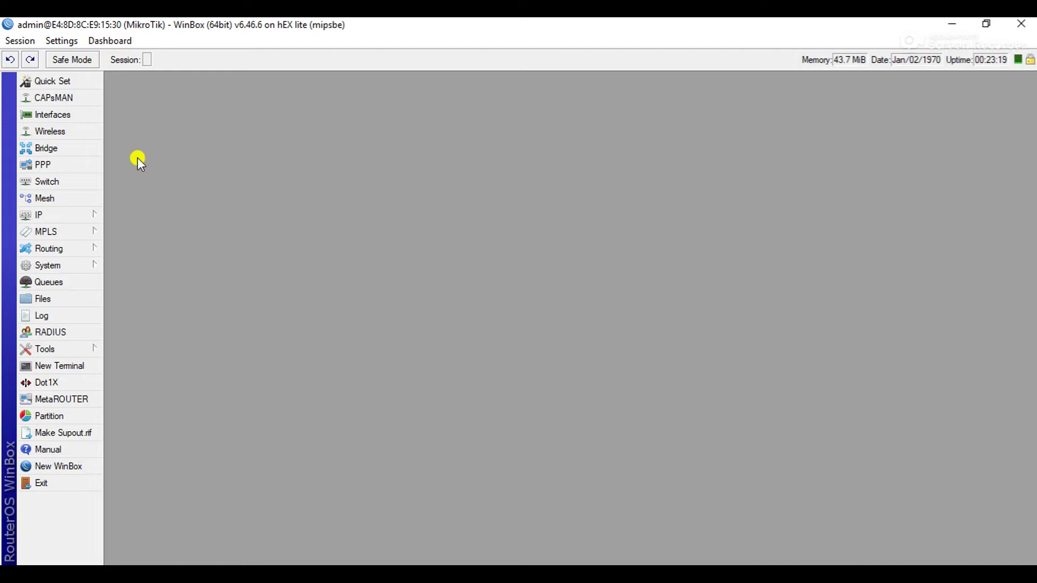
Start a new firewall NAT rule that uses the srcnat chain.
{"action": "left_click", "coordinate": [75, 219]}
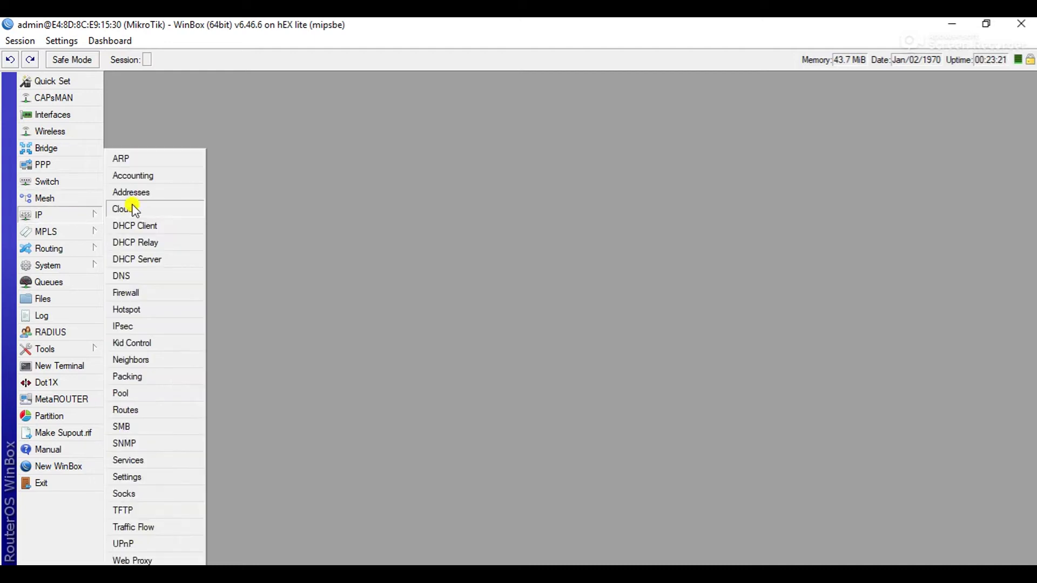
{"action": "left_click", "coordinate": [140, 297]}
{"action": "left_click", "coordinate": [116, 198]}
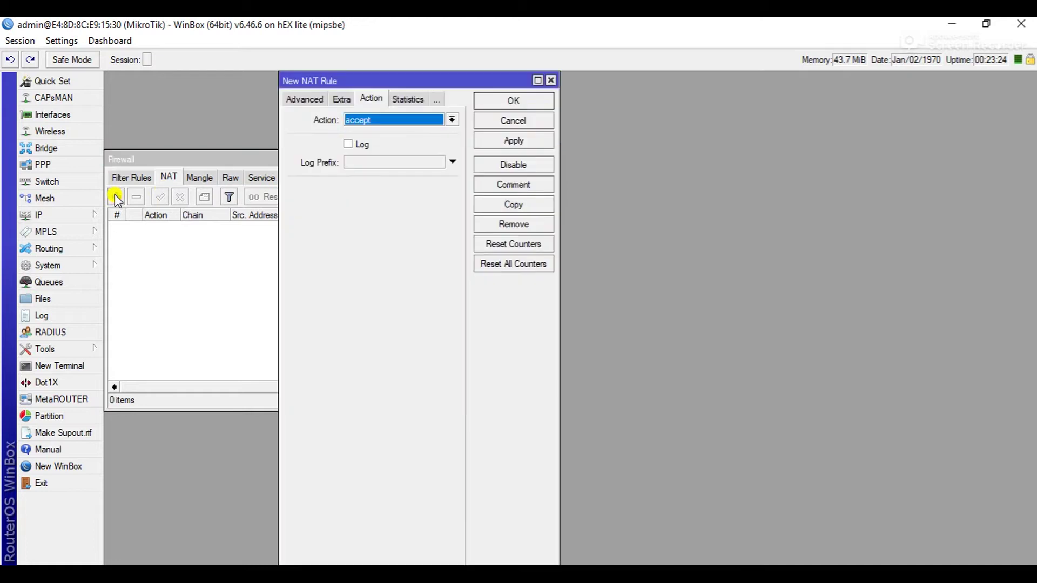
{"action": "left_click", "coordinate": [305, 99]}
{"action": "left_click", "coordinate": [300, 99]}
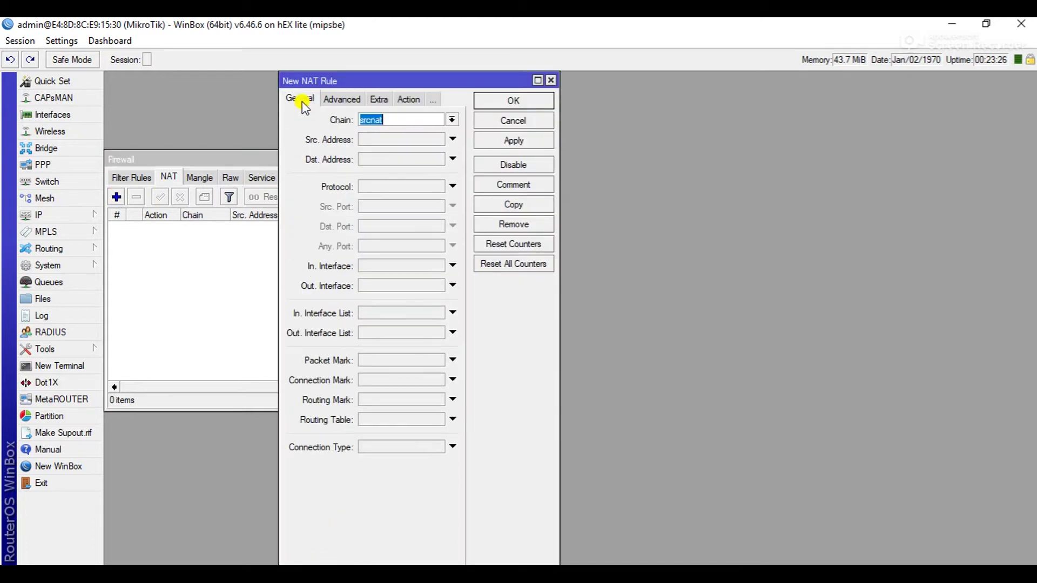
Set the NAT rule's action to masquerade, save the rule, and close the firewall window.
{"action": "left_click", "coordinate": [408, 100]}
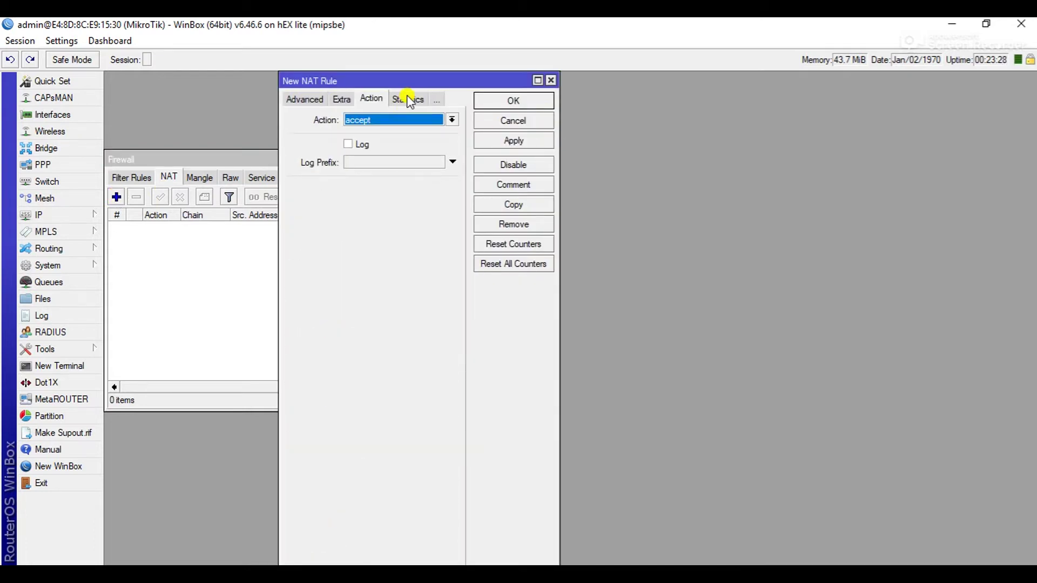
{"action": "left_click", "coordinate": [398, 120]}
{"action": "left_click", "coordinate": [386, 192]}
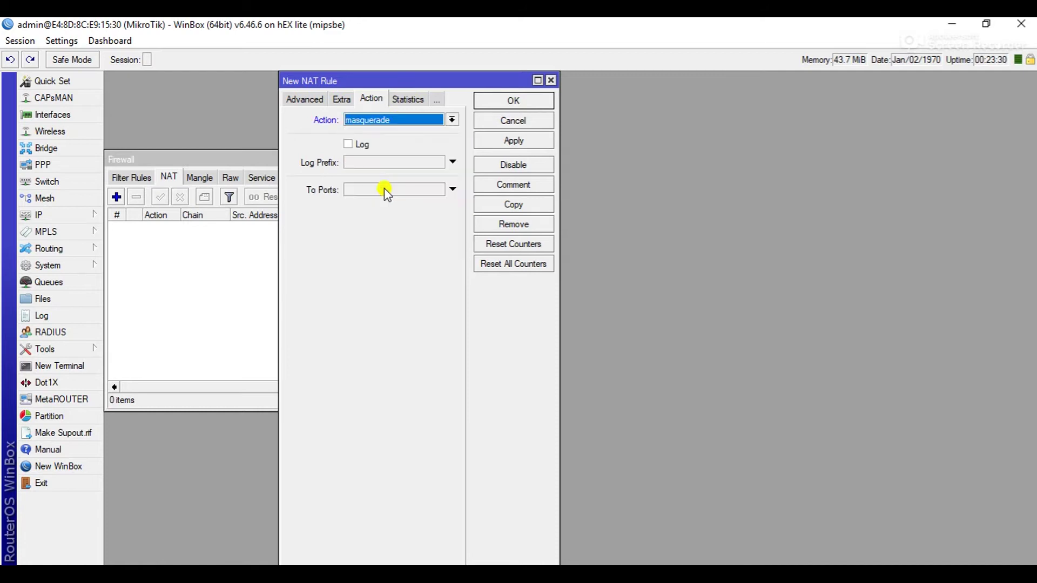
{"action": "left_click", "coordinate": [506, 145]}
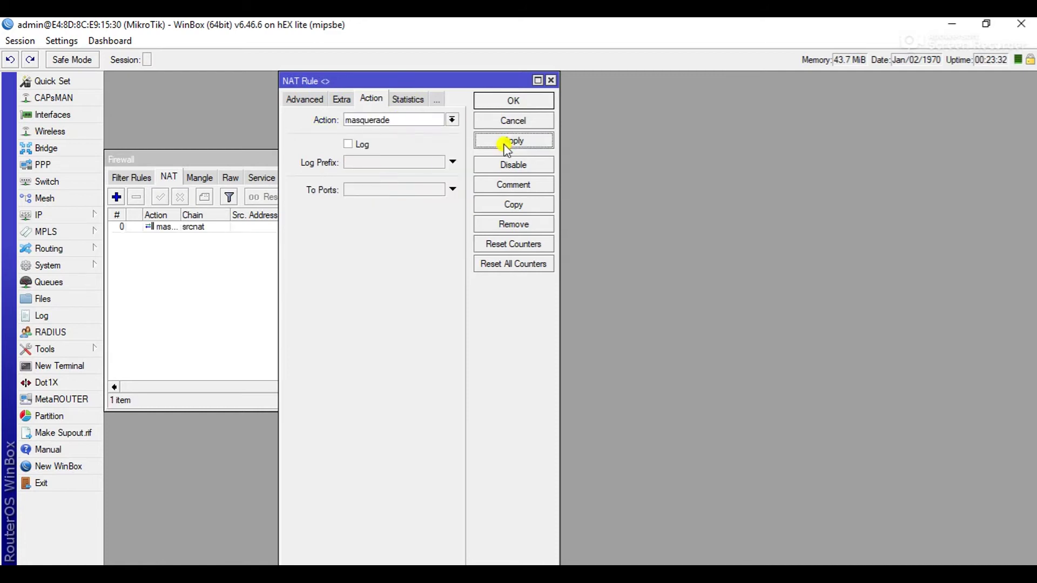
{"action": "left_click", "coordinate": [508, 101]}
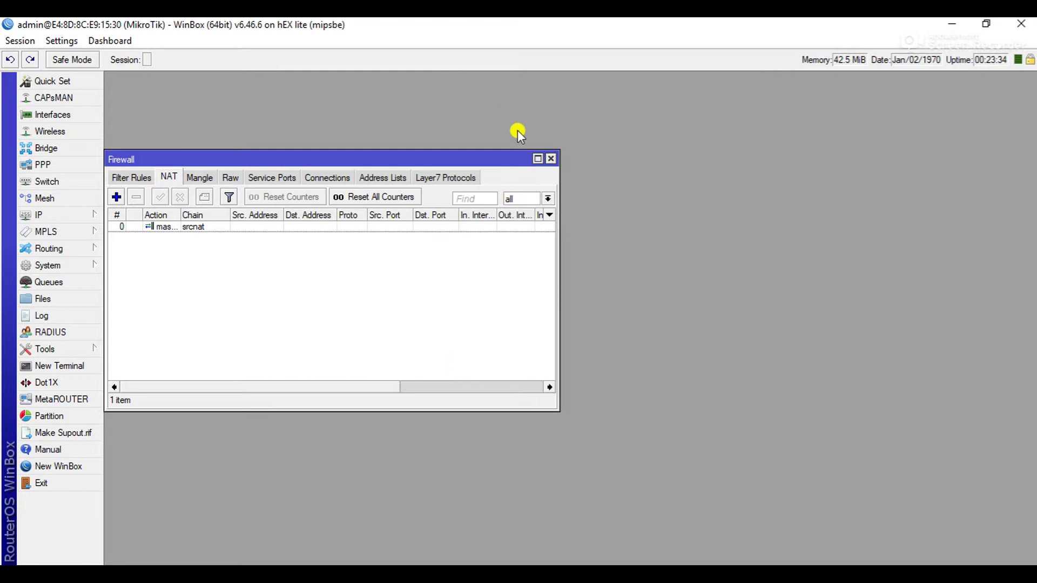
{"action": "left_click", "coordinate": [551, 159]}
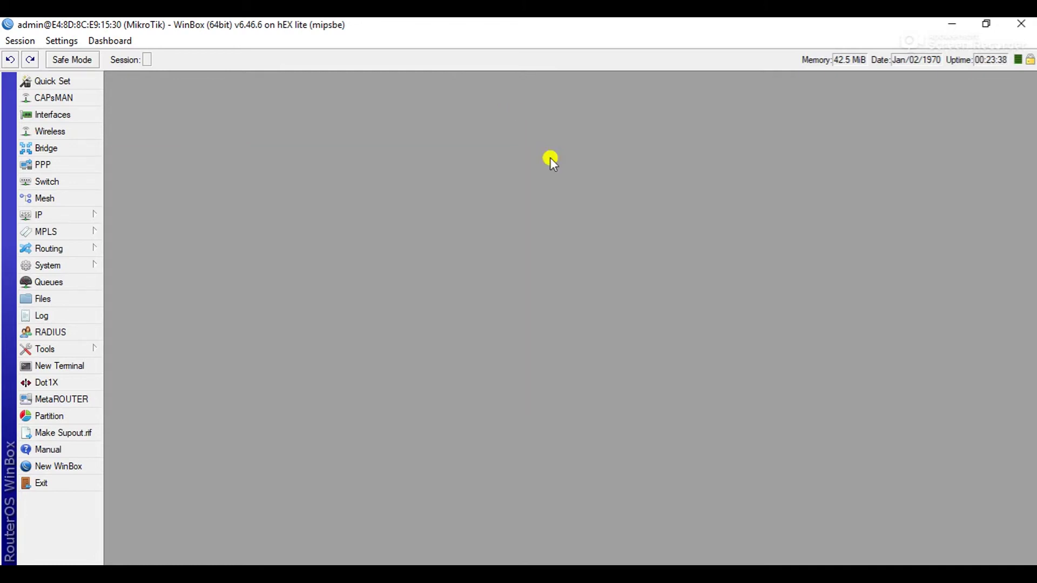
Examine the IP route list, including the bridge1 route, then close it.
{"action": "left_click", "coordinate": [41, 216]}
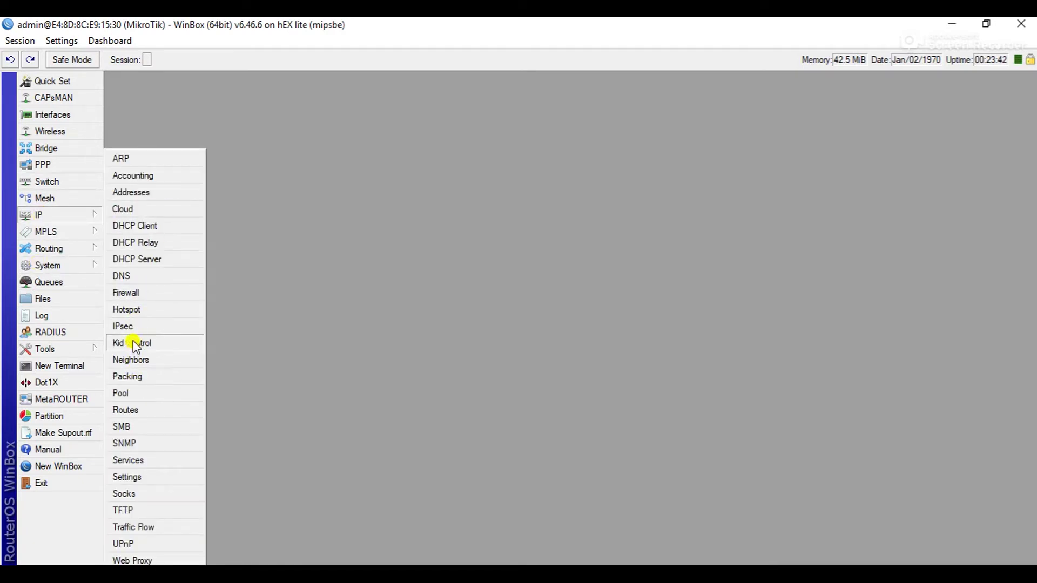
{"action": "left_click", "coordinate": [134, 411]}
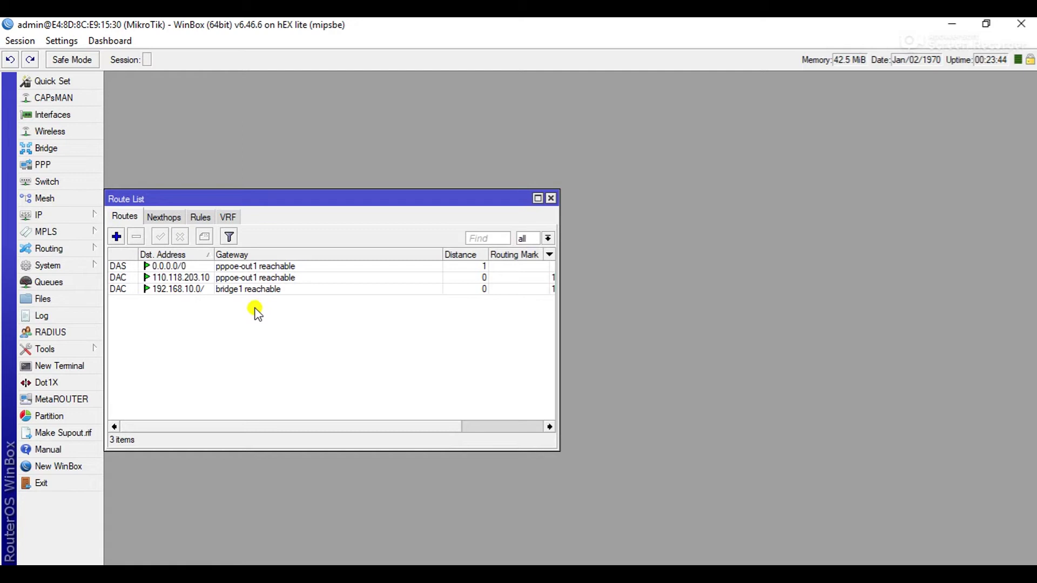
{"action": "left_click", "coordinate": [255, 290]}
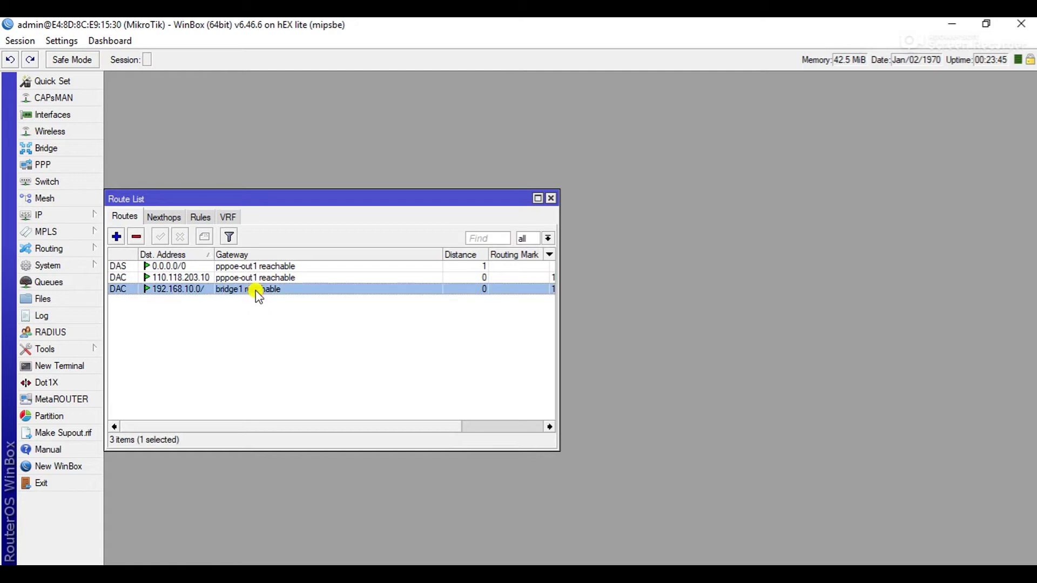
{"action": "left_click", "coordinate": [552, 199]}
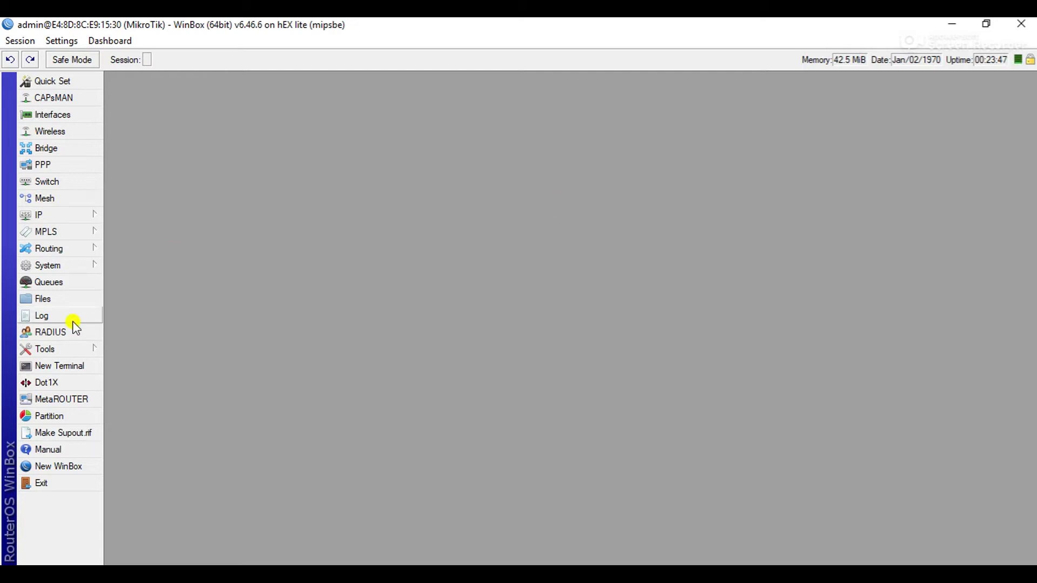
Check the address range of dhcp_pool1 in the IP pool list, then close it.
{"action": "left_click", "coordinate": [61, 215]}
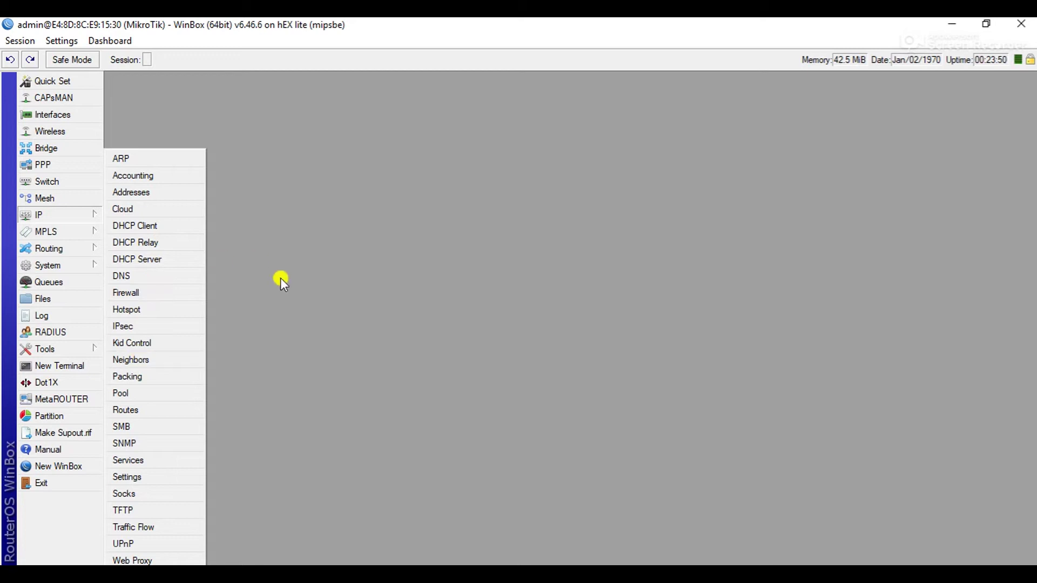
{"action": "left_click", "coordinate": [136, 394]}
{"action": "left_click", "coordinate": [300, 252]}
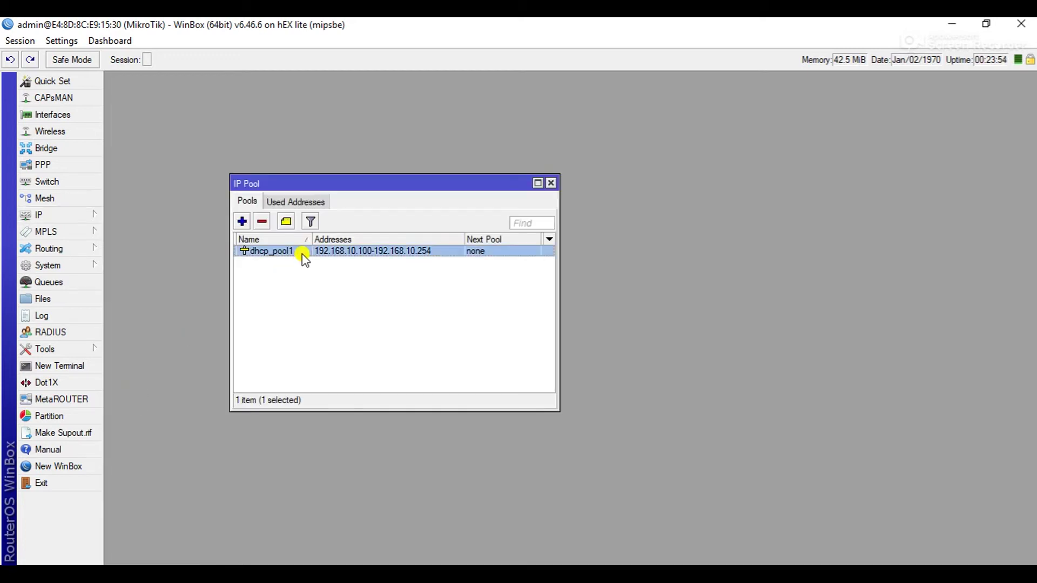
{"action": "left_click", "coordinate": [550, 184]}
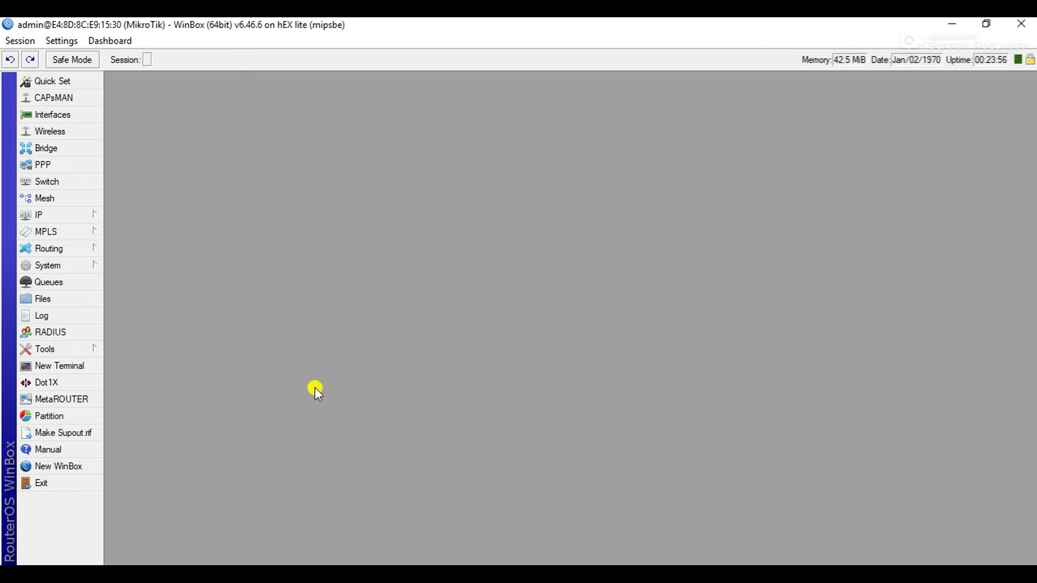
Open a Windows command prompt and run ipconfig to check the Ethernet adapter's IPv4 address.
{"action": "key", "text": "super+r"}
{"action": "type", "text": "cmd"}
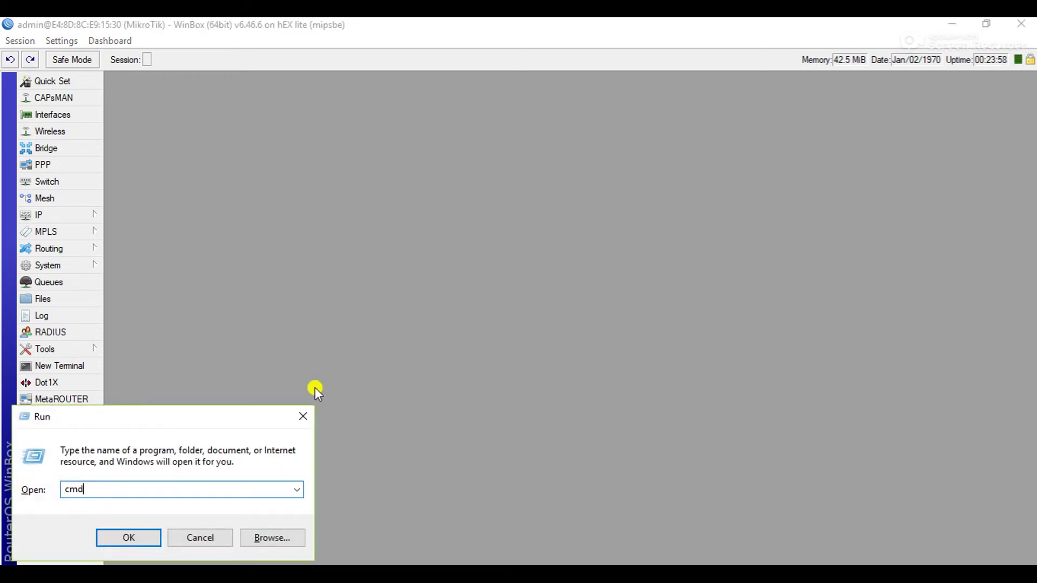
{"action": "key", "text": "Return"}
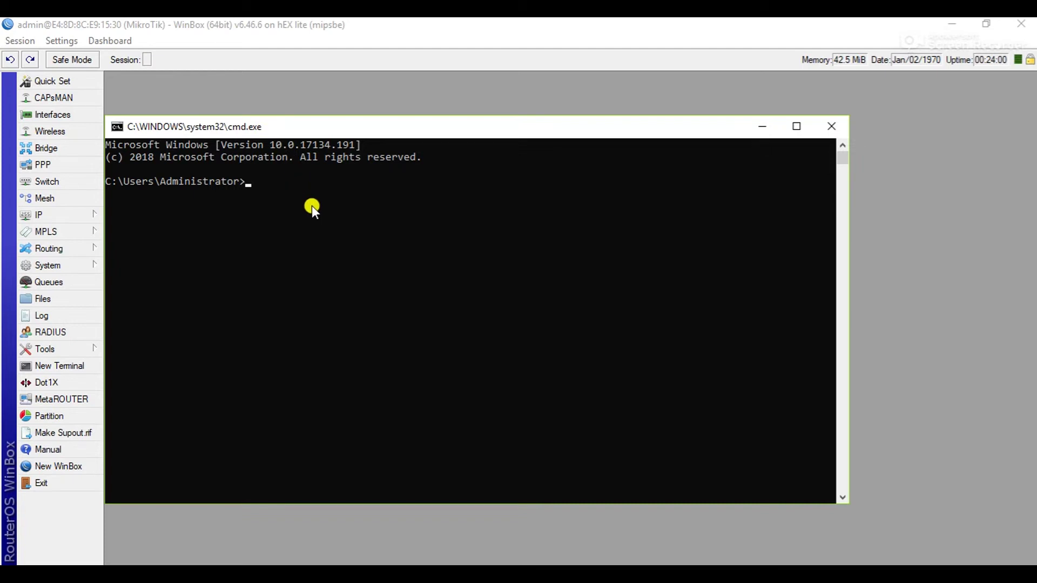
{"action": "type", "text": "ipconfig"}
{"action": "key", "text": "Return"}
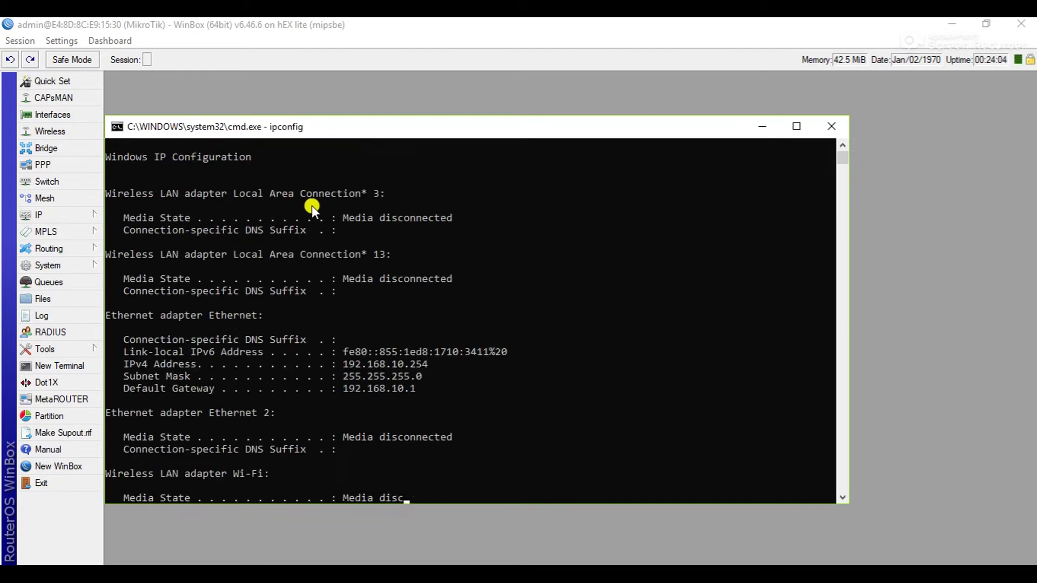
{"action": "left_click_drag", "start_coordinate": [437, 297], "coordinate": [400, 270]}
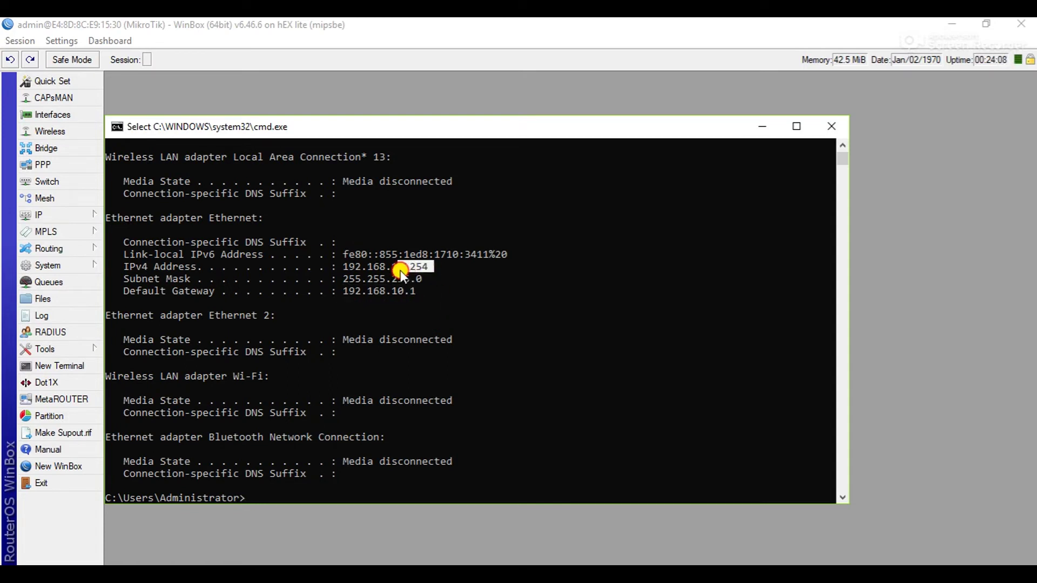
{"action": "right_click", "coordinate": [251, 493]}
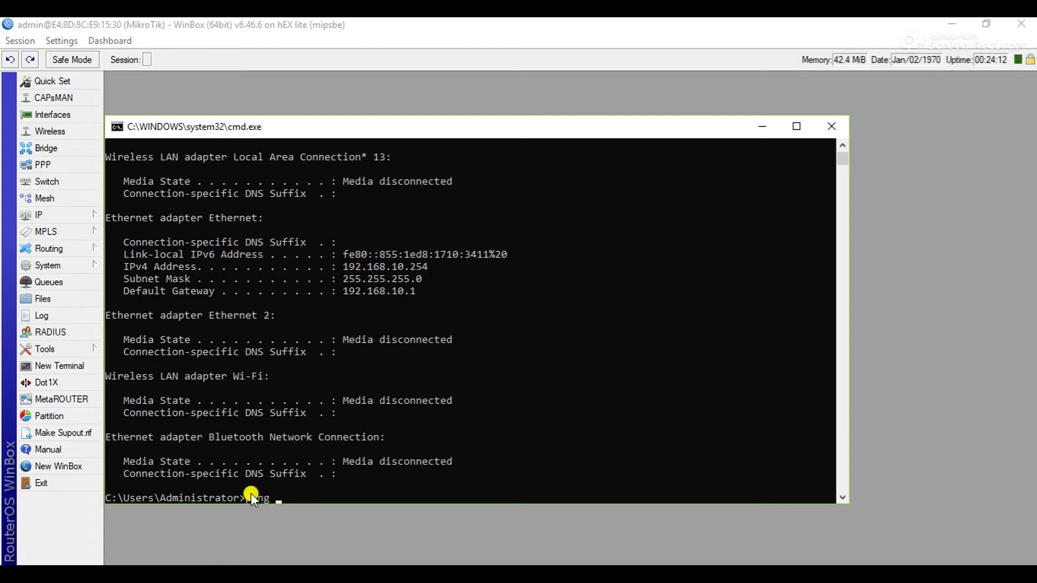
Ping google.com from the command prompt and examine the replies to test the internet connection.
{"action": "type", "text": "ping googlo"}
{"action": "key", "text": "BackSpace"}
{"action": "key", "text": "BackSpace"}
{"action": "type", "text": "e.com"}
{"action": "key", "text": "Return"}
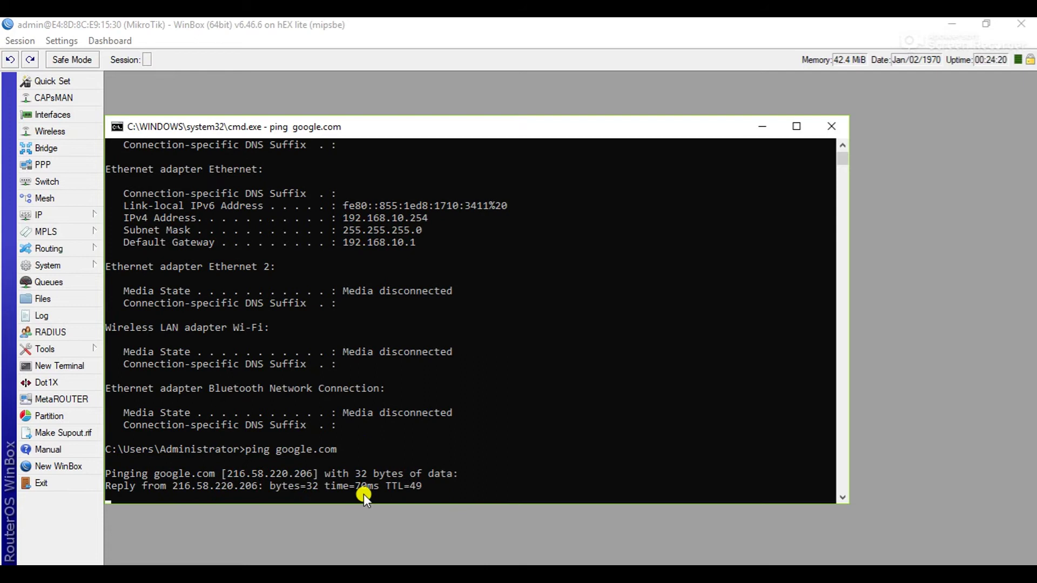
{"action": "left_click_drag", "start_coordinate": [445, 485], "coordinate": [432, 487]}
{"action": "left_click_drag", "start_coordinate": [312, 483], "coordinate": [106, 446]}
{"action": "left_click", "coordinate": [219, 453]}
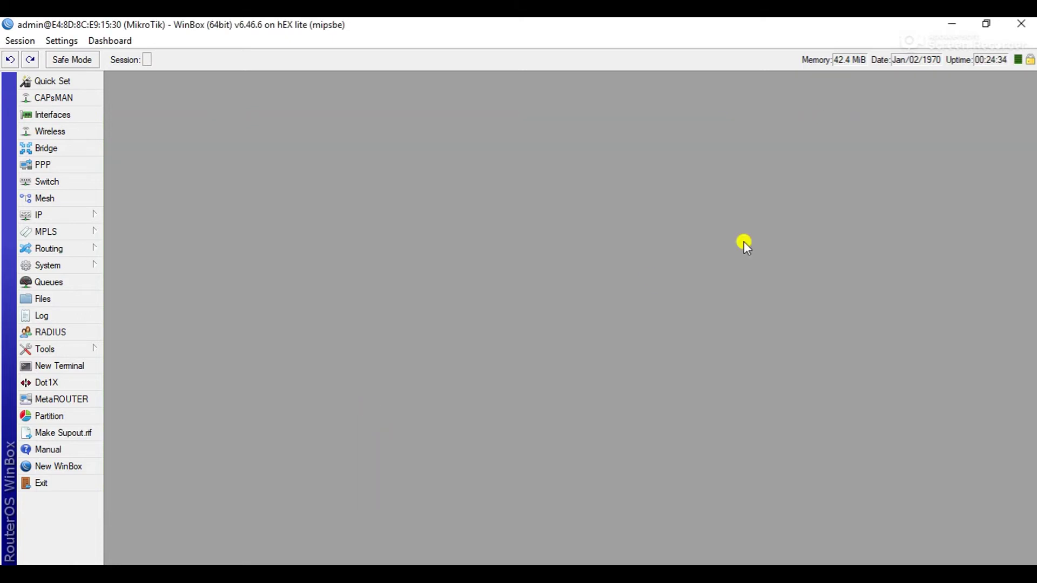
Bring up the sticky note and add blank lines below its third list item.
{"action": "left_click", "coordinate": [499, 574]}
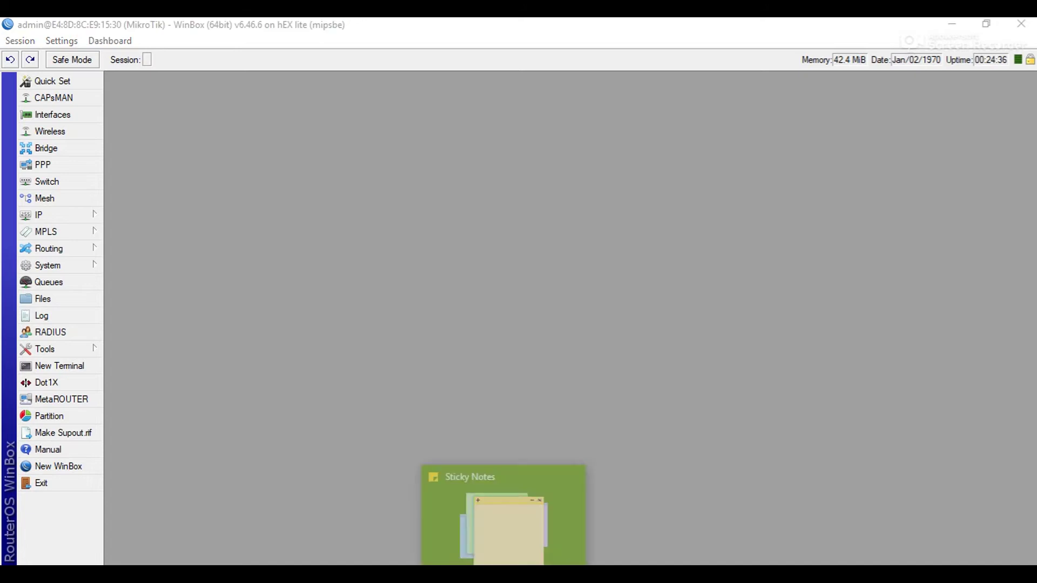
{"action": "left_click", "coordinate": [663, 368]}
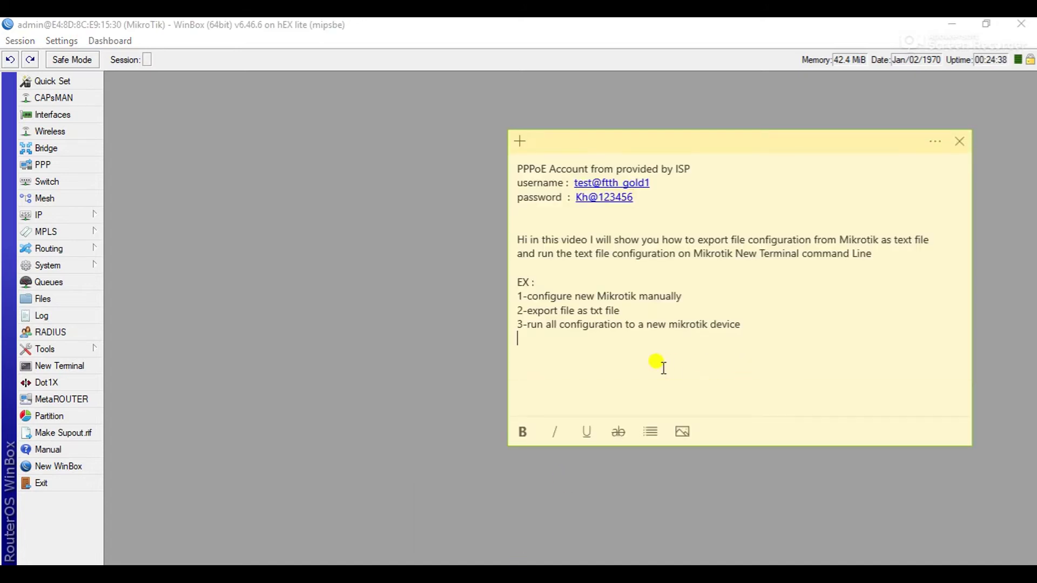
{"action": "key", "text": "Return"}
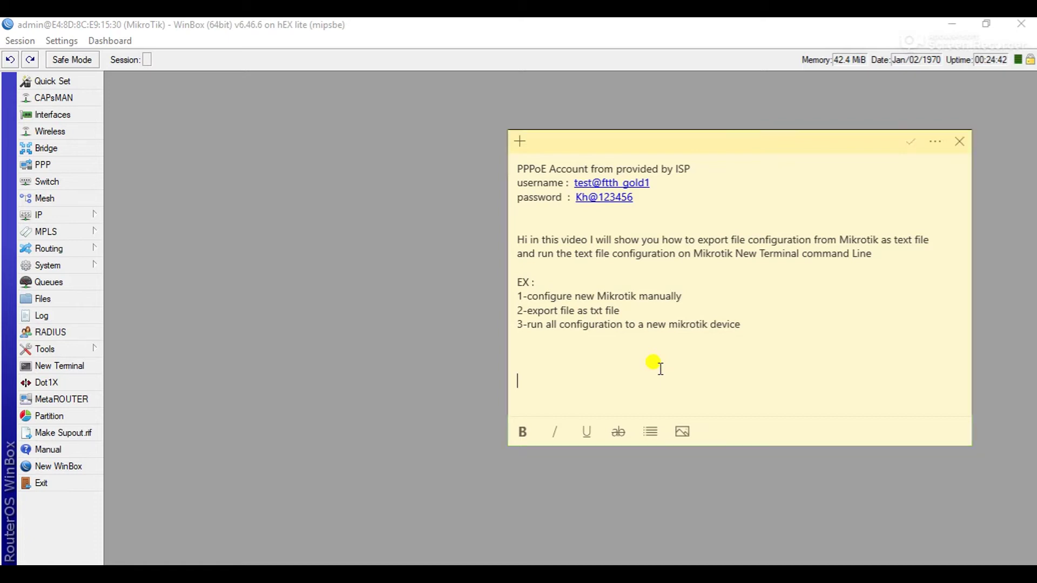
{"action": "key", "text": "super+r"}
{"action": "type", "text": "in"}
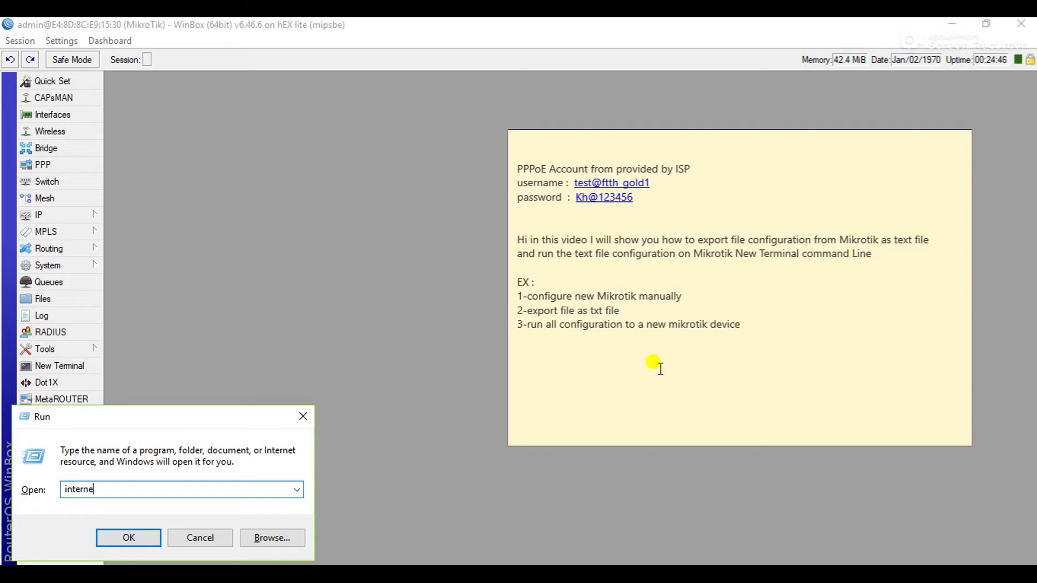
{"action": "type", "text": "ternet working now"}
{"action": "key", "text": "ctrl+a"}
{"action": "key", "text": "BackSpace"}
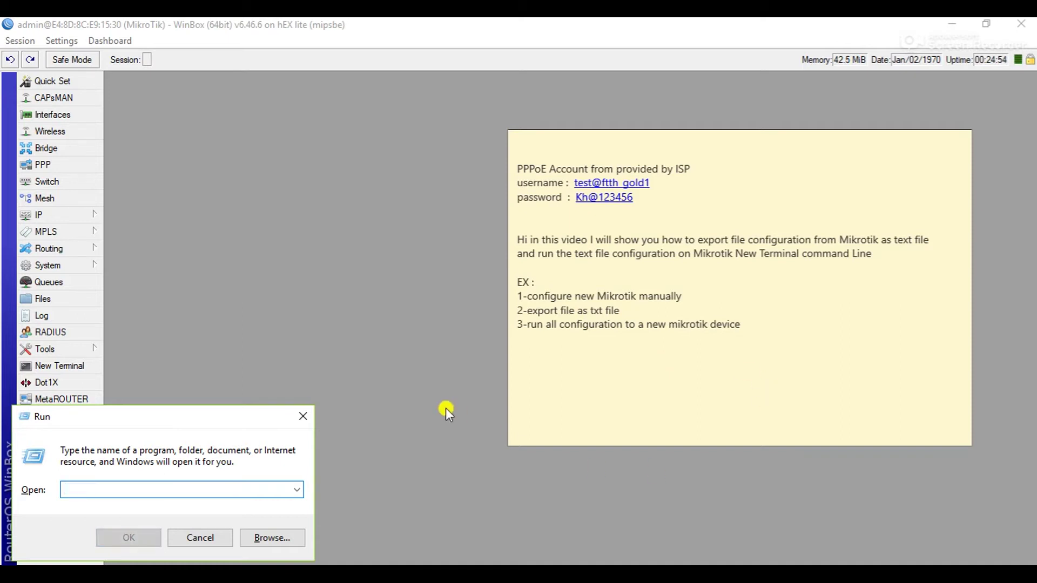
{"action": "left_click", "coordinate": [304, 419]}
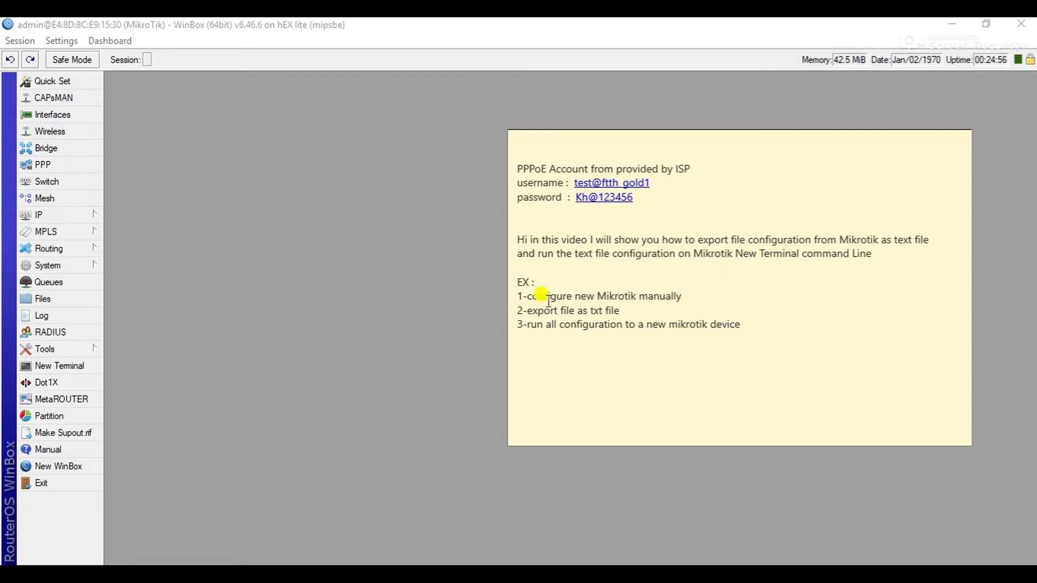
Highlight the line "2-export file as txt file" in the sticky note to review the next task.
{"action": "left_click", "coordinate": [625, 310]}
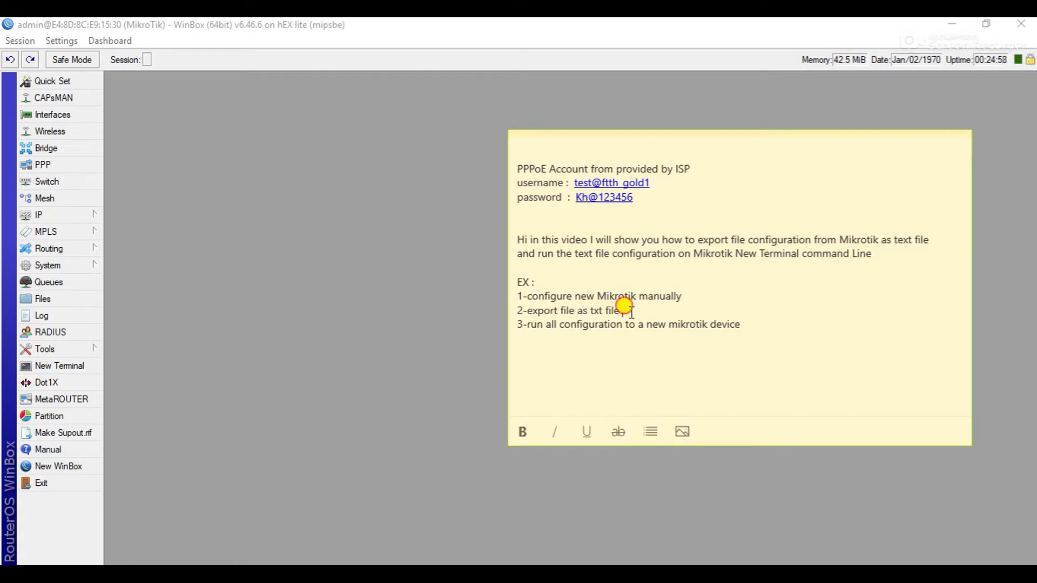
{"action": "left_click_drag", "start_coordinate": [620, 310], "coordinate": [512, 309]}
{"action": "left_click", "coordinate": [537, 306]}
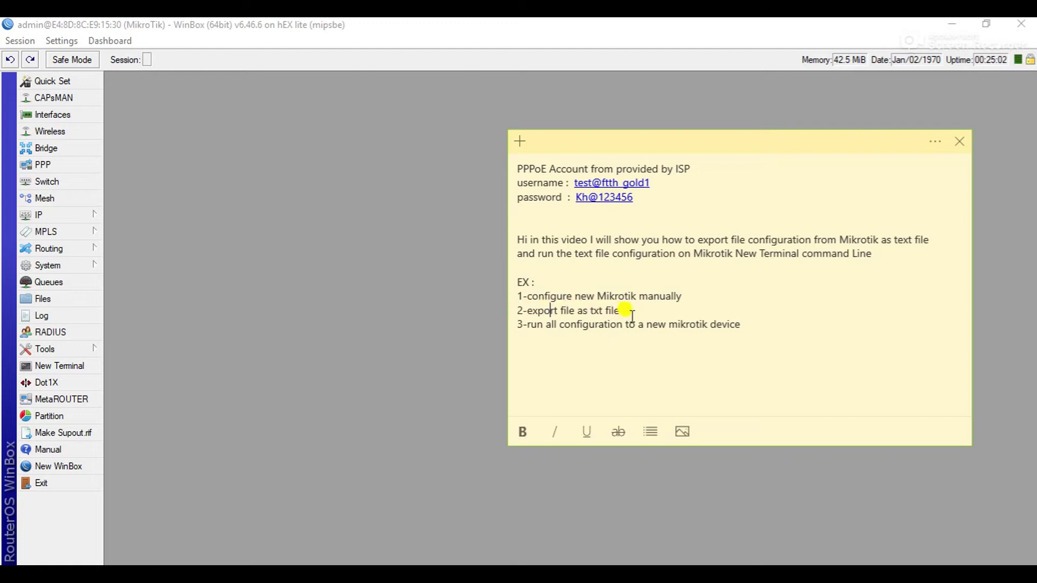
{"action": "left_click_drag", "start_coordinate": [621, 310], "coordinate": [509, 306]}
{"action": "left_click", "coordinate": [558, 309]}
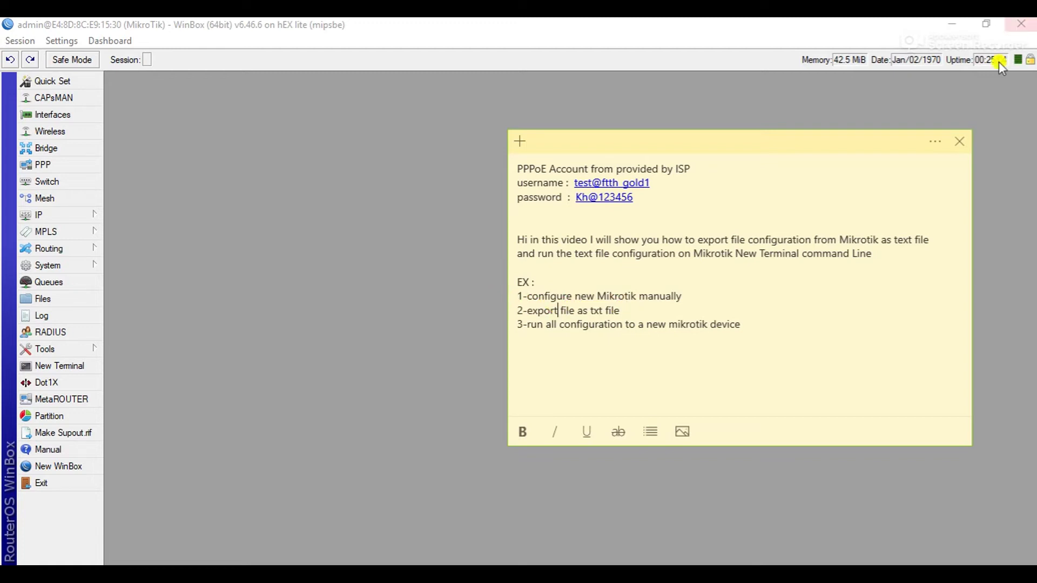
Restore WinBox to a smaller window, move the sticky note aside on the desktop, and minimize WinBox.
{"action": "left_click", "coordinate": [988, 24]}
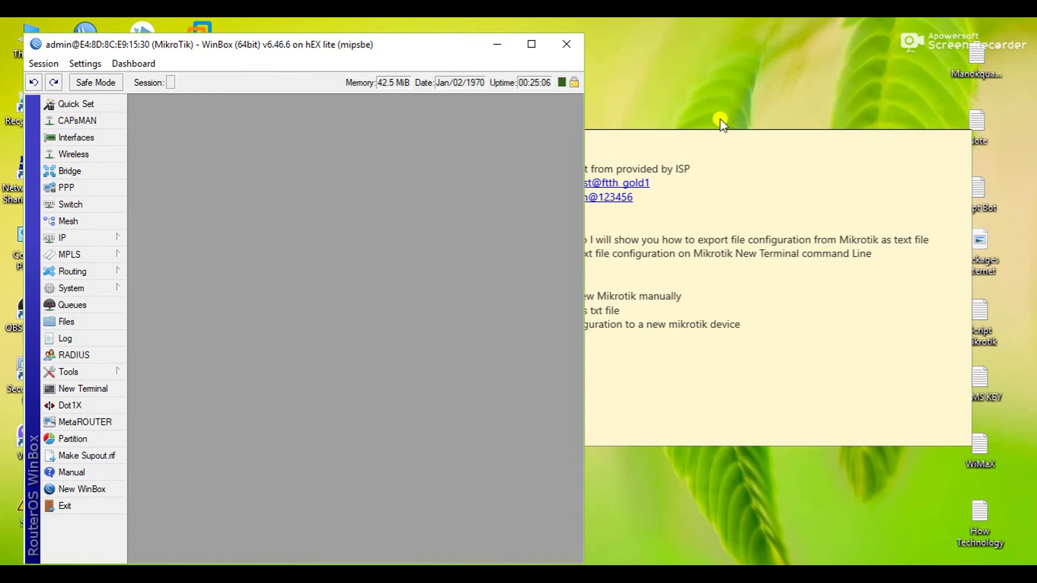
{"action": "left_click", "coordinate": [692, 147]}
{"action": "left_click_drag", "start_coordinate": [693, 147], "coordinate": [920, 211]}
{"action": "left_click", "coordinate": [494, 48]}
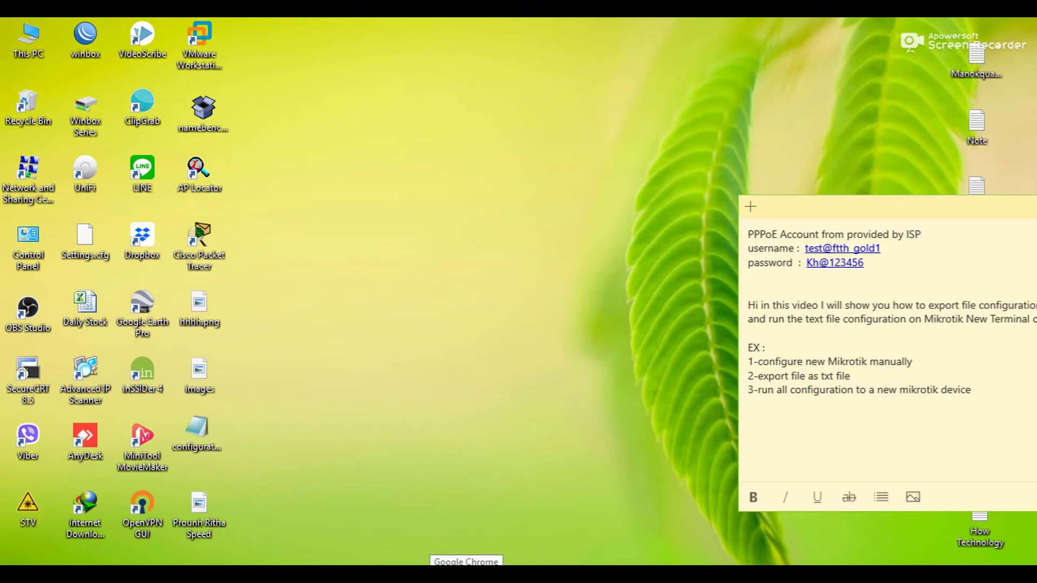
Open youtube.com in the web browser, look through its home page to check internet access, and close the browser.
{"action": "left_click", "coordinate": [389, 561]}
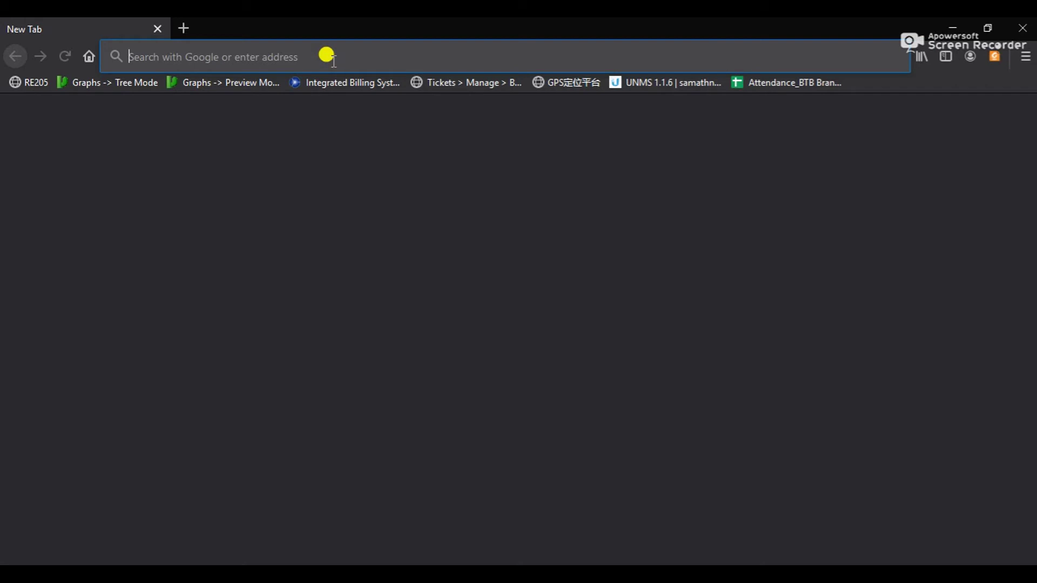
{"action": "type", "text": "youtube.com/"}
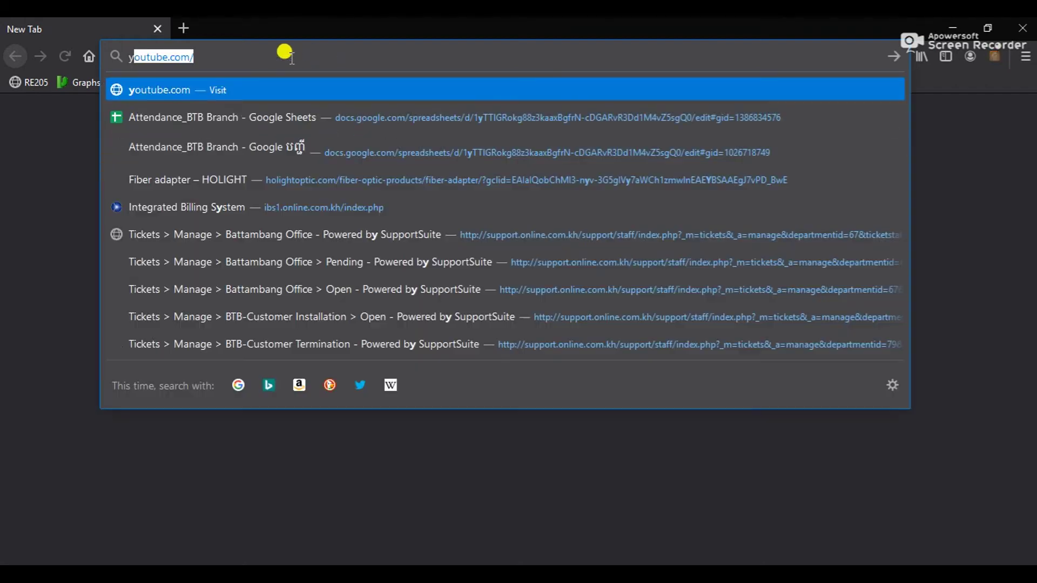
{"action": "key", "text": "Return"}
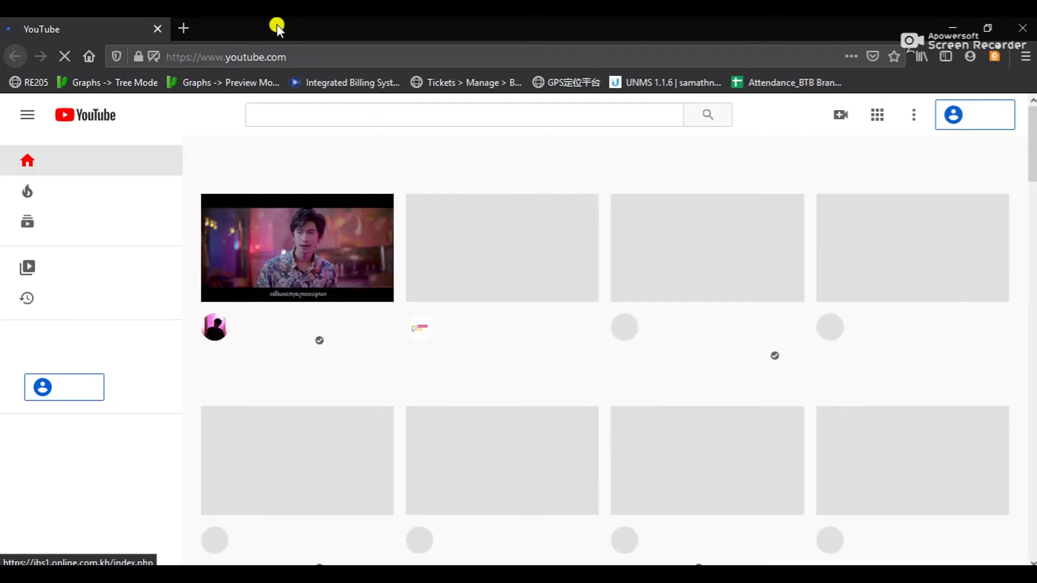
{"action": "scroll", "coordinate": [456, 296], "scroll_direction": "down", "scroll_amount": 5}
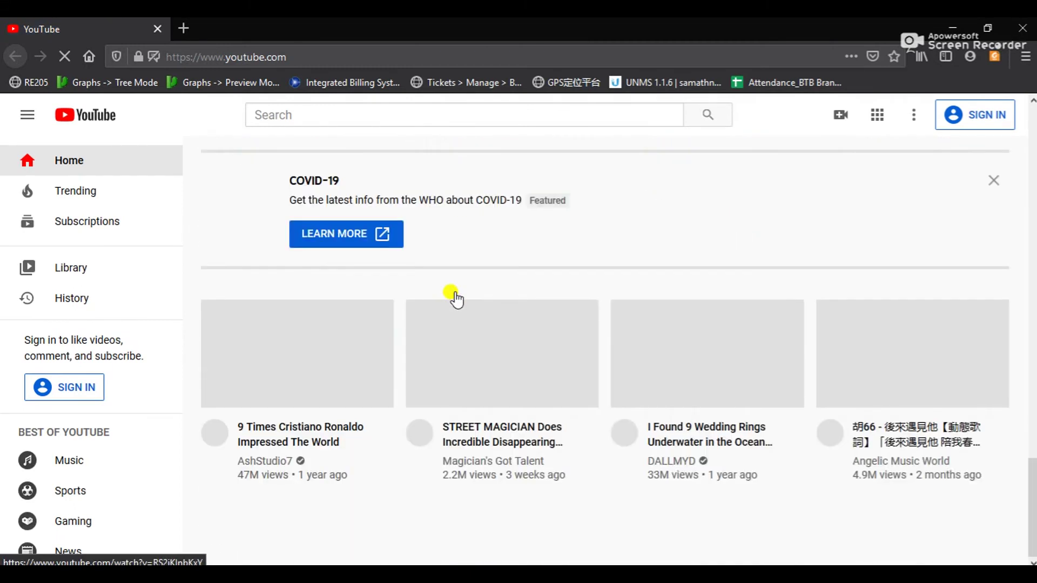
{"action": "scroll", "coordinate": [455, 296], "scroll_direction": "down", "scroll_amount": 10}
{"action": "scroll", "coordinate": [455, 298], "scroll_direction": "down", "scroll_amount": 10}
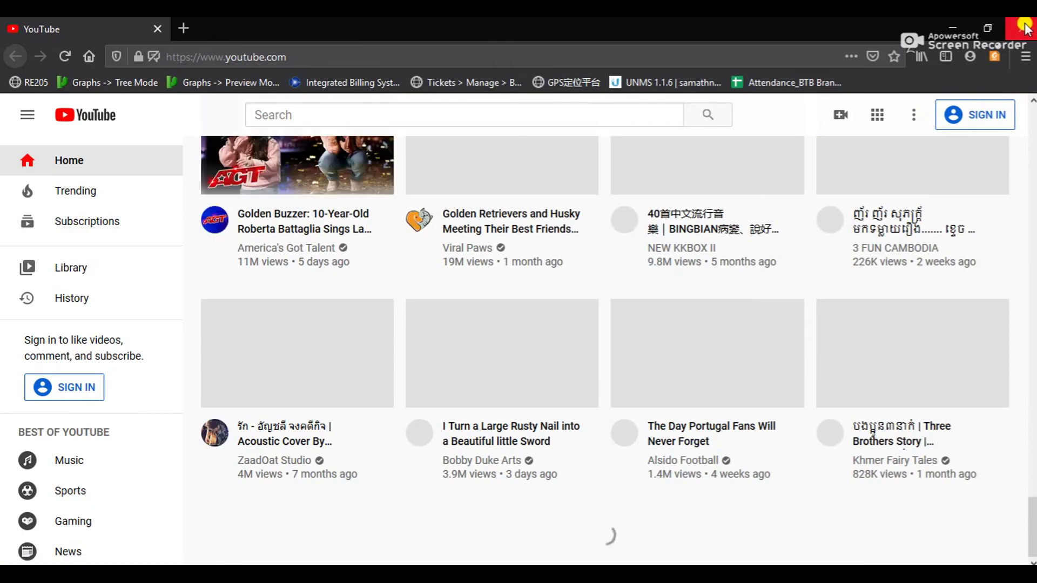
{"action": "left_click", "coordinate": [1024, 28]}
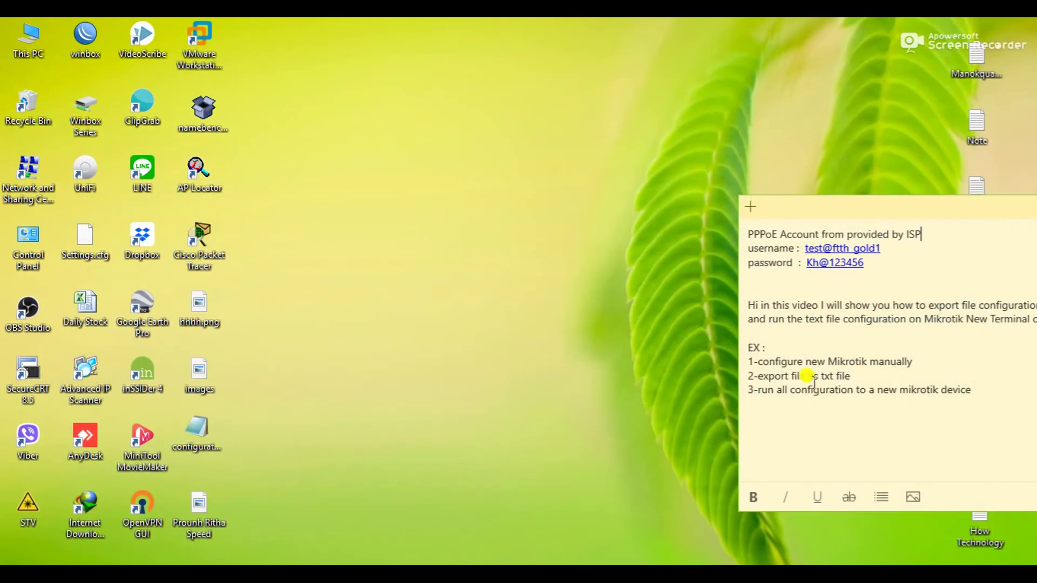
Bring WinBox back onto the desktop and shift its window away from the desktop icons.
{"action": "key", "text": "super+r"}
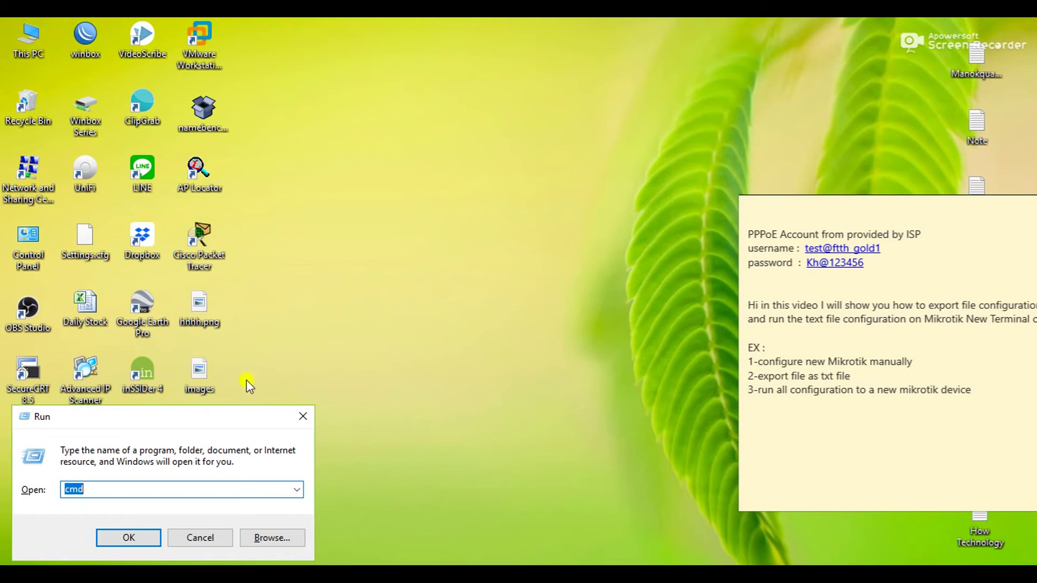
{"action": "left_click", "coordinate": [303, 416]}
{"action": "key", "text": "alt+Tab"}
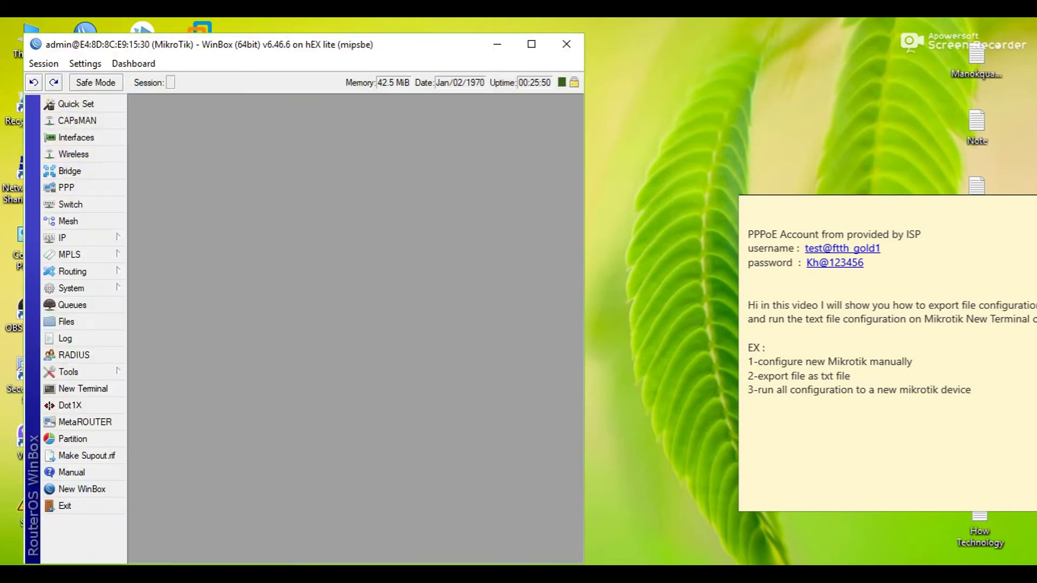
{"action": "left_click_drag", "start_coordinate": [440, 45], "coordinate": [532, 41]}
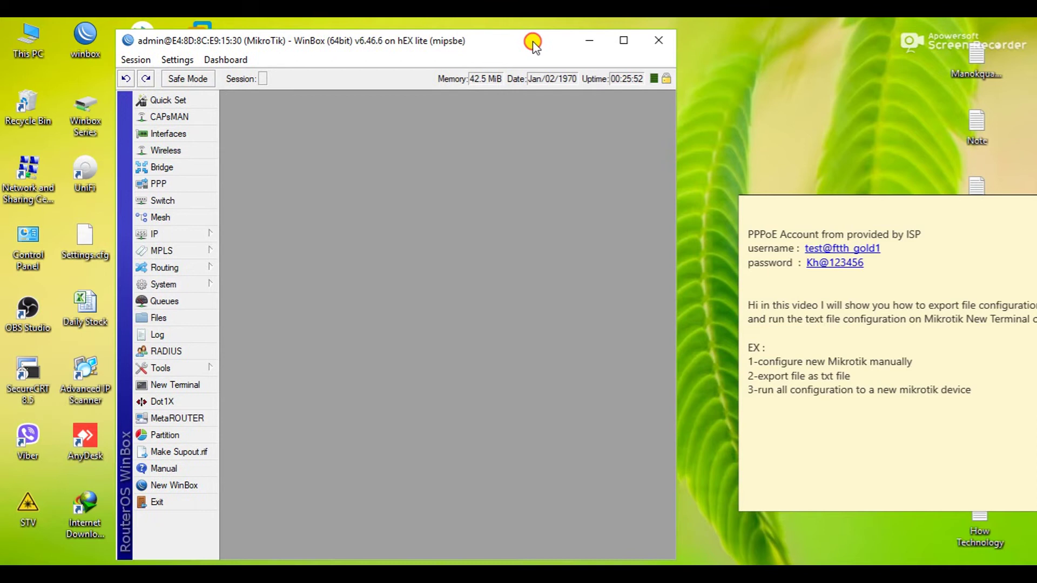
Review the sticky note's line "2-export file as txt file" and place the note and WinBox side by side.
{"action": "left_click", "coordinate": [879, 212]}
{"action": "left_click_drag", "start_coordinate": [794, 211], "coordinate": [474, 66]}
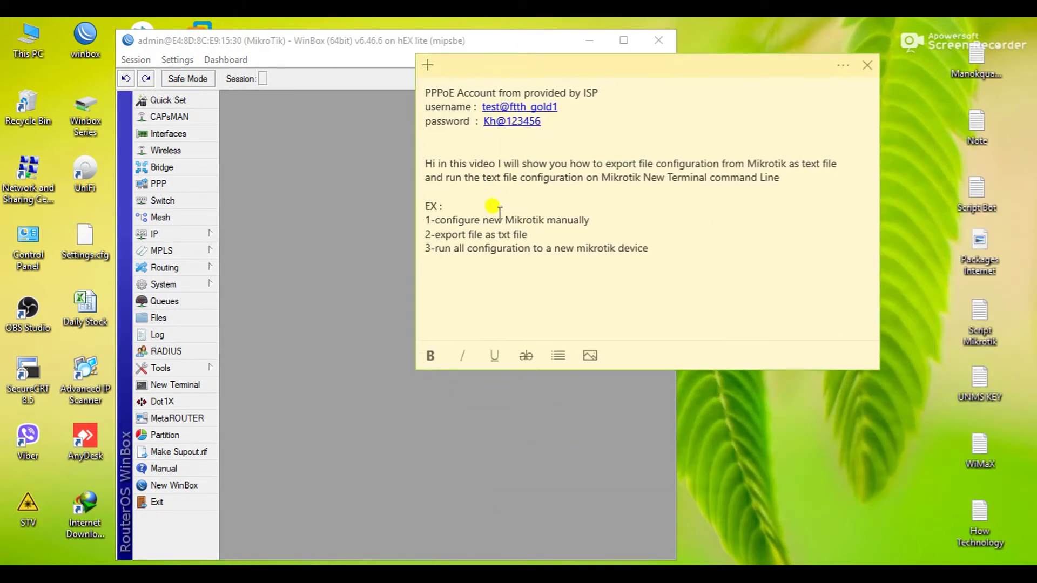
{"action": "left_click_drag", "start_coordinate": [531, 234], "coordinate": [435, 234]}
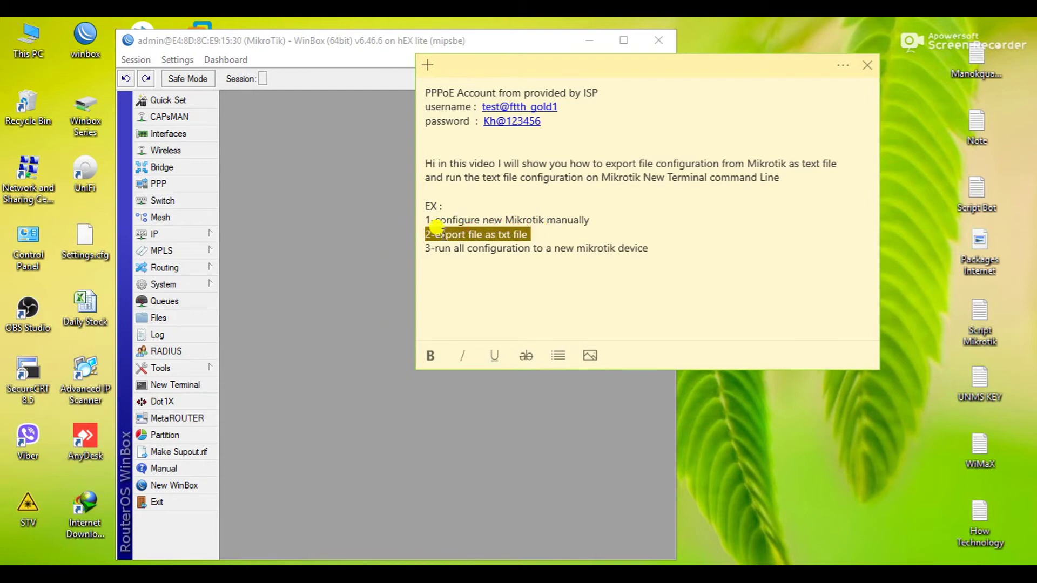
{"action": "left_click", "coordinate": [437, 235]}
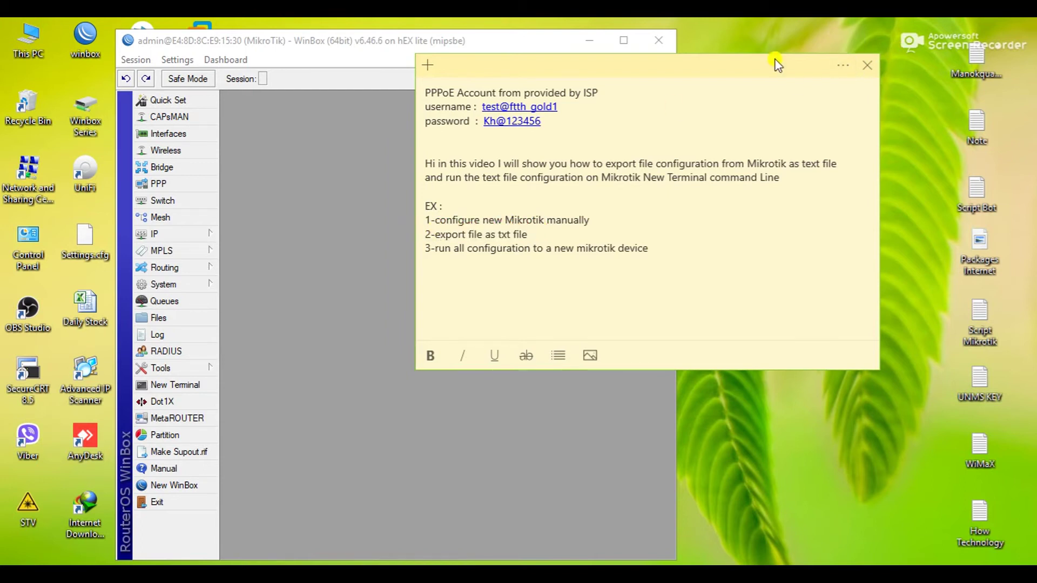
{"action": "left_click_drag", "start_coordinate": [777, 65], "coordinate": [1036, 152]}
{"action": "left_click_drag", "start_coordinate": [532, 40], "coordinate": [483, 36]}
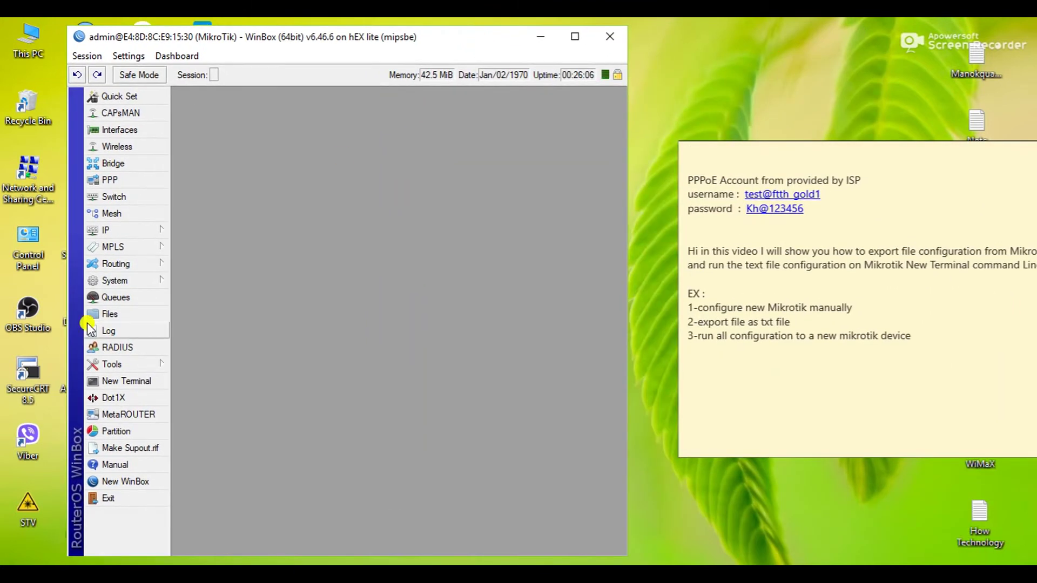
Export the router configuration from a new terminal with the command export file=configuration.txt.
{"action": "left_click", "coordinate": [114, 379]}
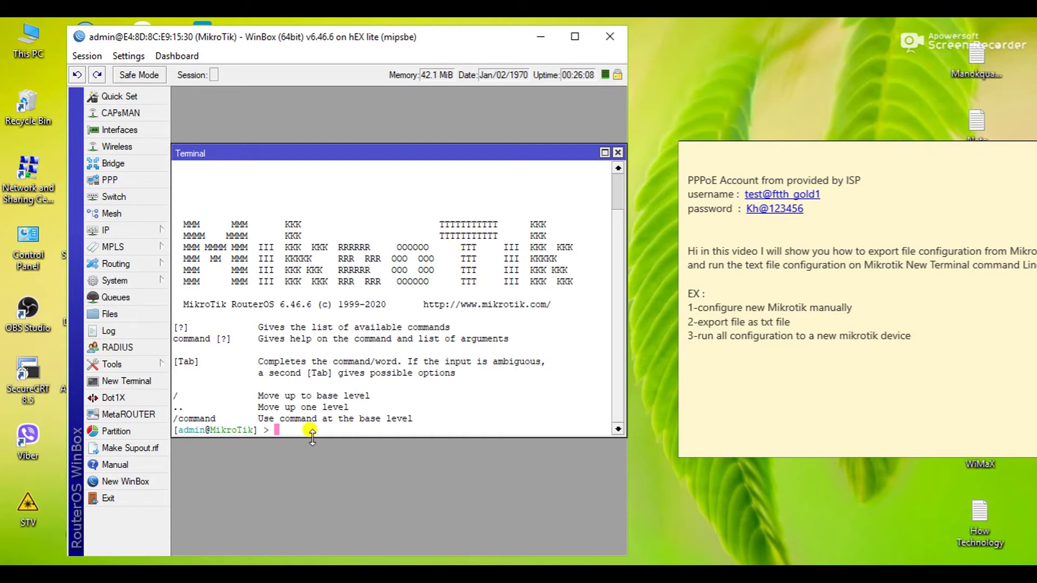
{"action": "key", "text": "Return"}
{"action": "key", "text": "Return"}
{"action": "key", "text": "Return"}
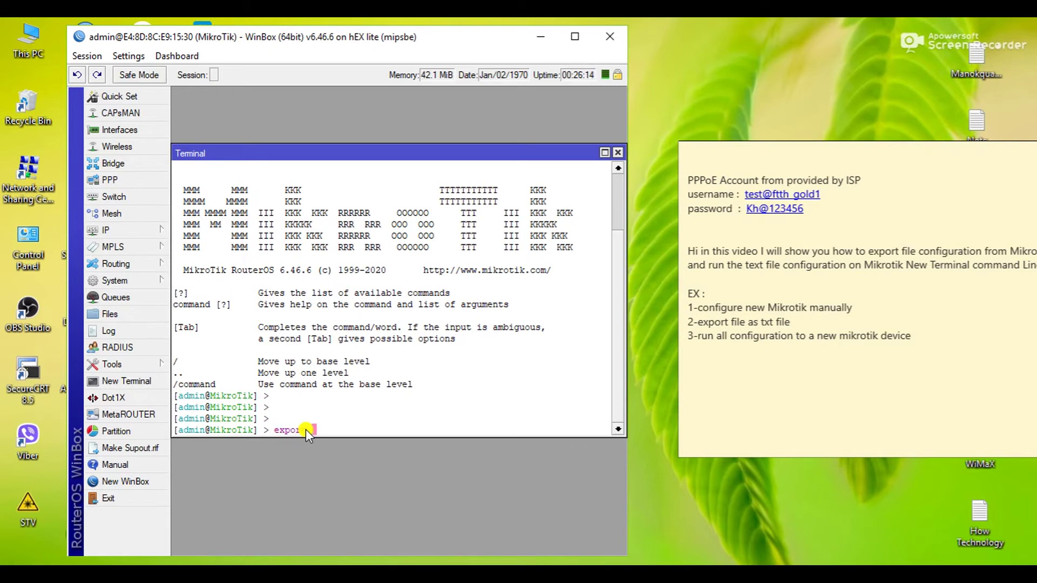
{"action": "type", "text": "export file=configuration"}
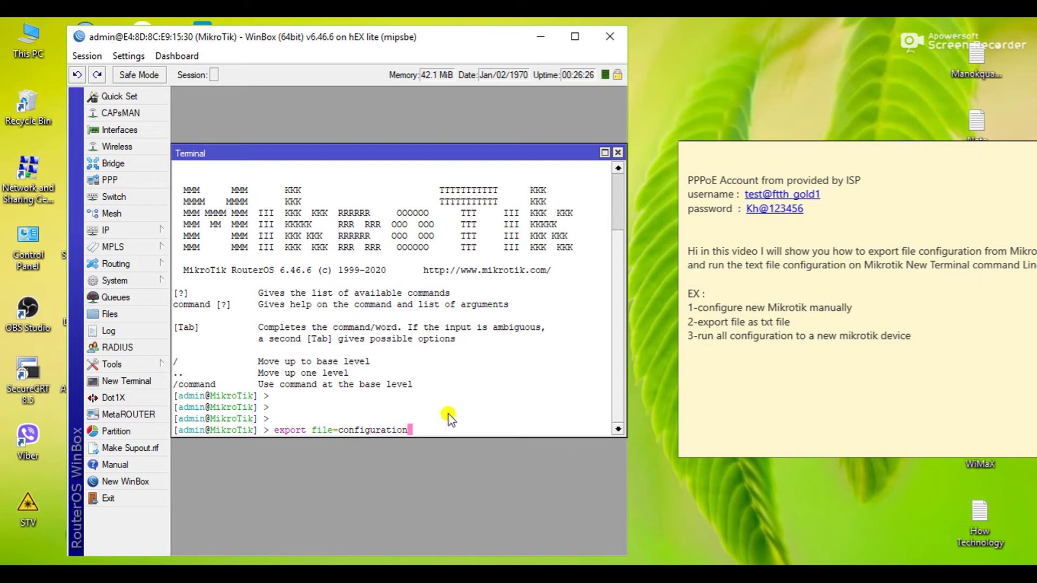
{"action": "type", "text": ".txt"}
{"action": "key", "text": "Return"}
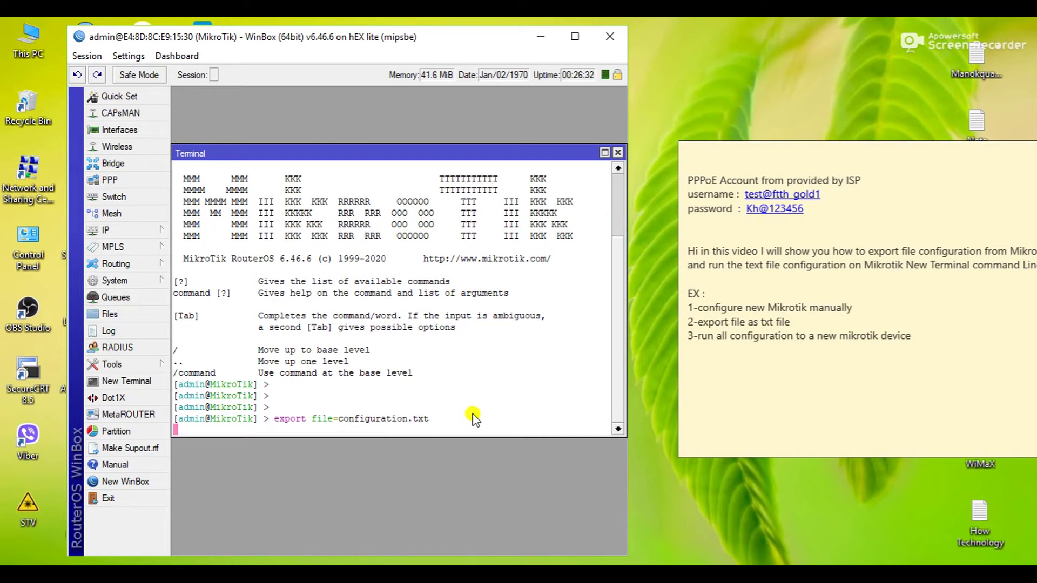
Maximize WinBox, open the router's file list beside the terminal, and select configuration.txt.rsc.
{"action": "left_click", "coordinate": [574, 36]}
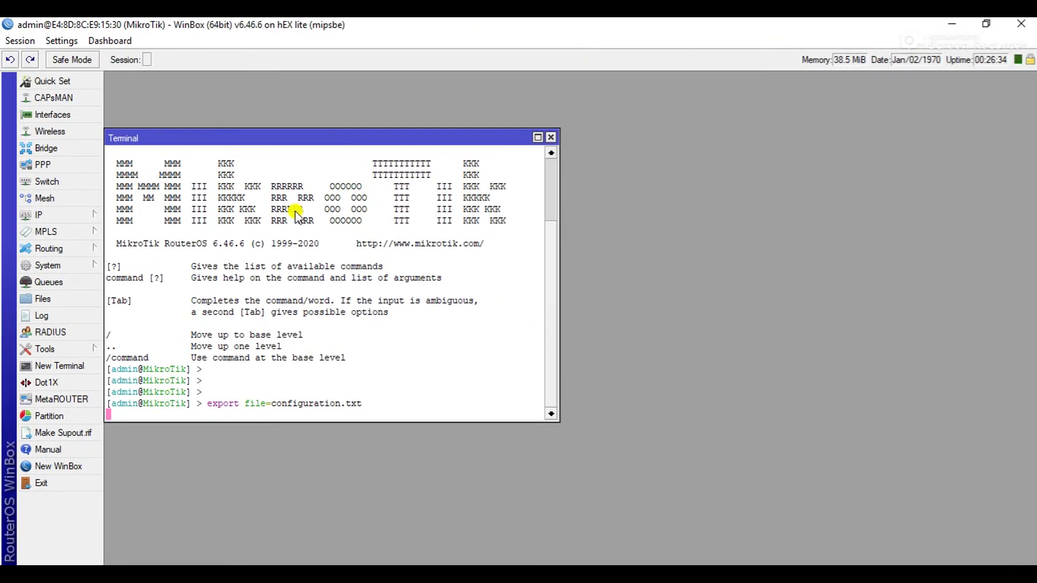
{"action": "left_click_drag", "start_coordinate": [312, 139], "coordinate": [562, 158]}
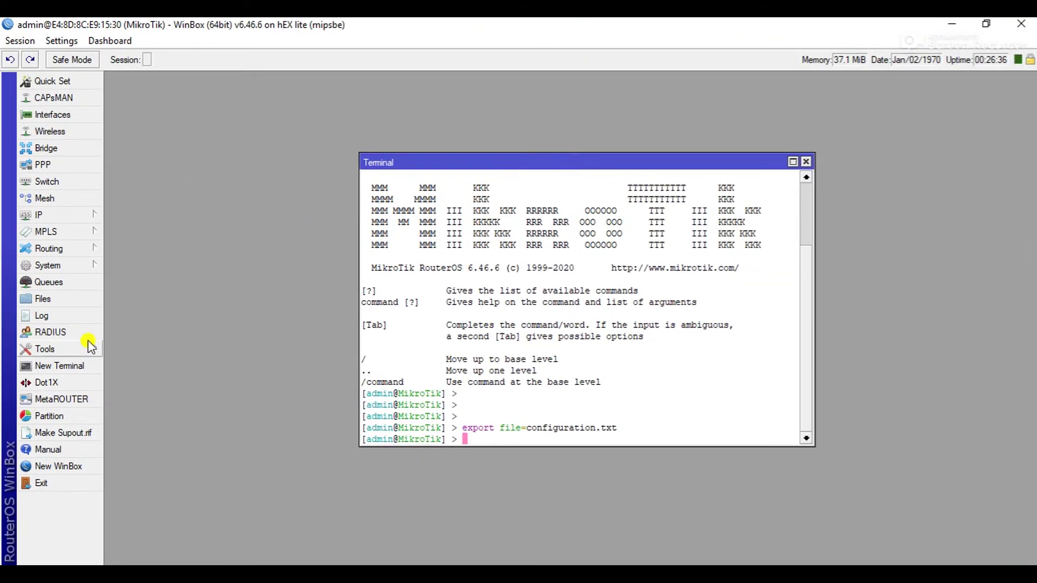
{"action": "left_click", "coordinate": [48, 302]}
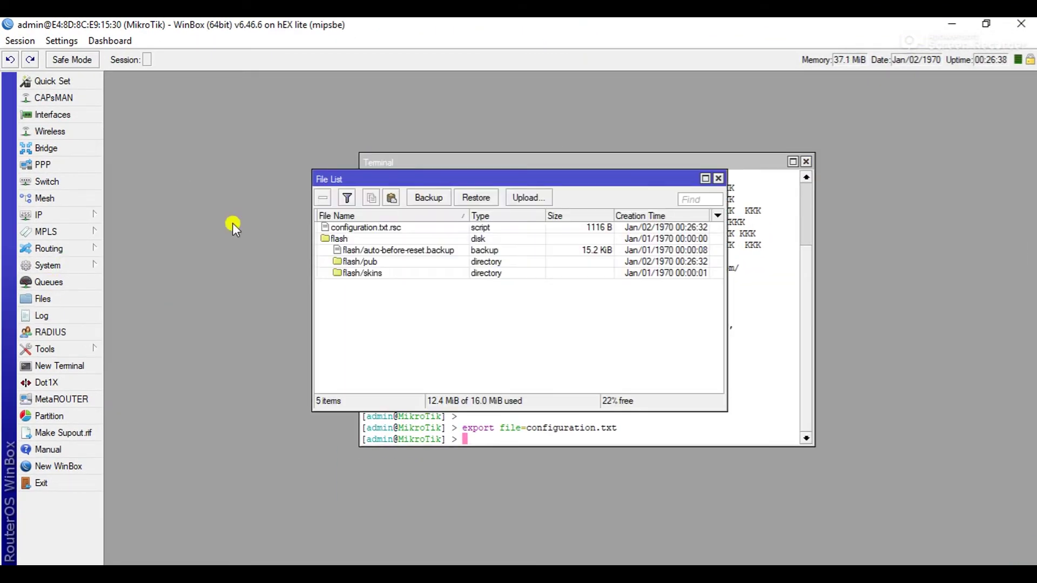
{"action": "left_click_drag", "start_coordinate": [428, 180], "coordinate": [727, 90]}
{"action": "left_click", "coordinate": [656, 140]}
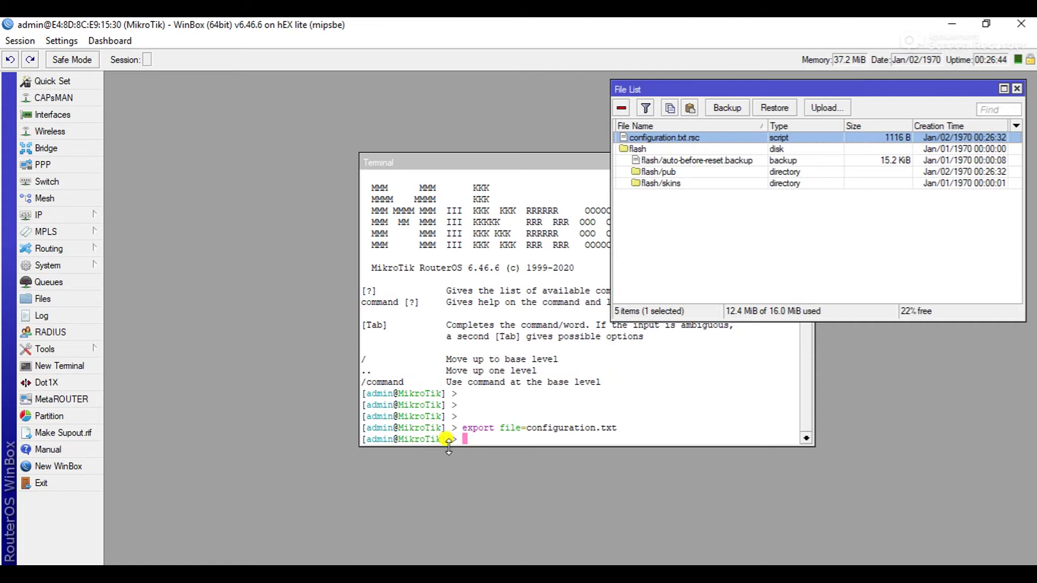
Point out the export command in the terminal and move the terminal clear of the file list's entries.
{"action": "left_click_drag", "start_coordinate": [625, 432], "coordinate": [463, 430]}
{"action": "left_click", "coordinate": [479, 434]}
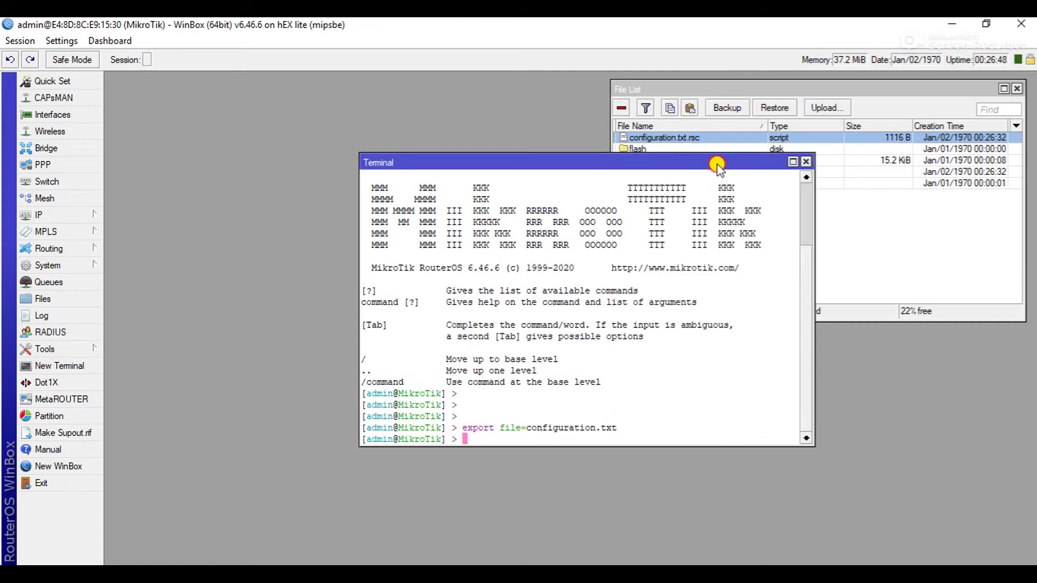
{"action": "left_click_drag", "start_coordinate": [716, 165], "coordinate": [619, 241]}
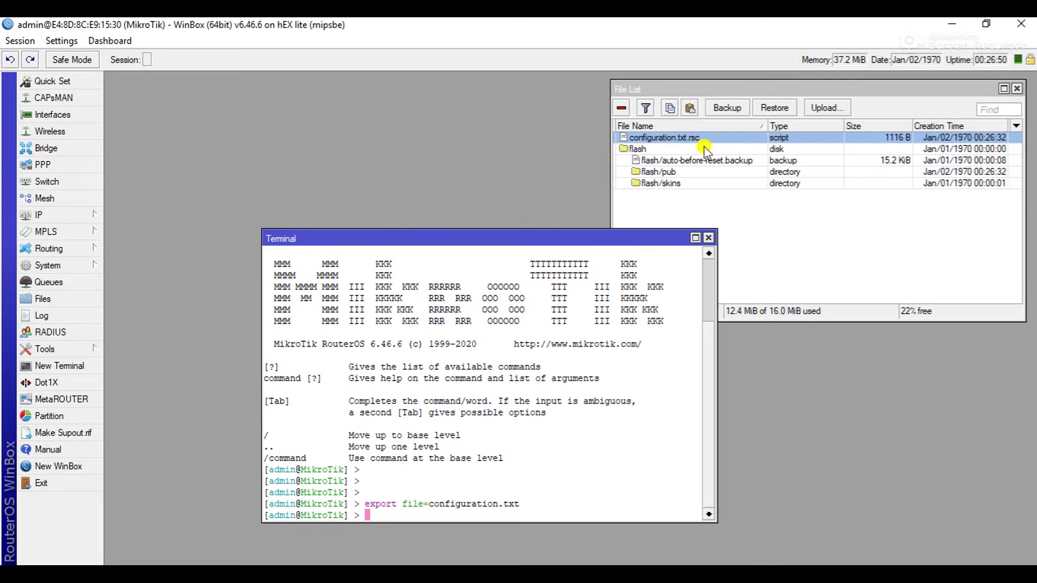
{"action": "key", "text": "super+r"}
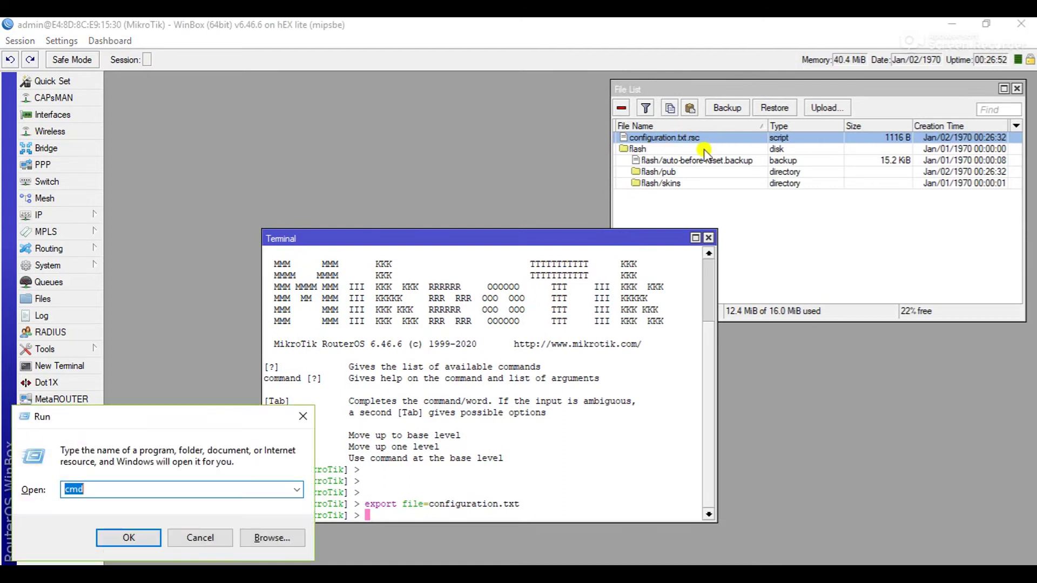
{"action": "type", "text": "Just drag and drop the file to your folder"}
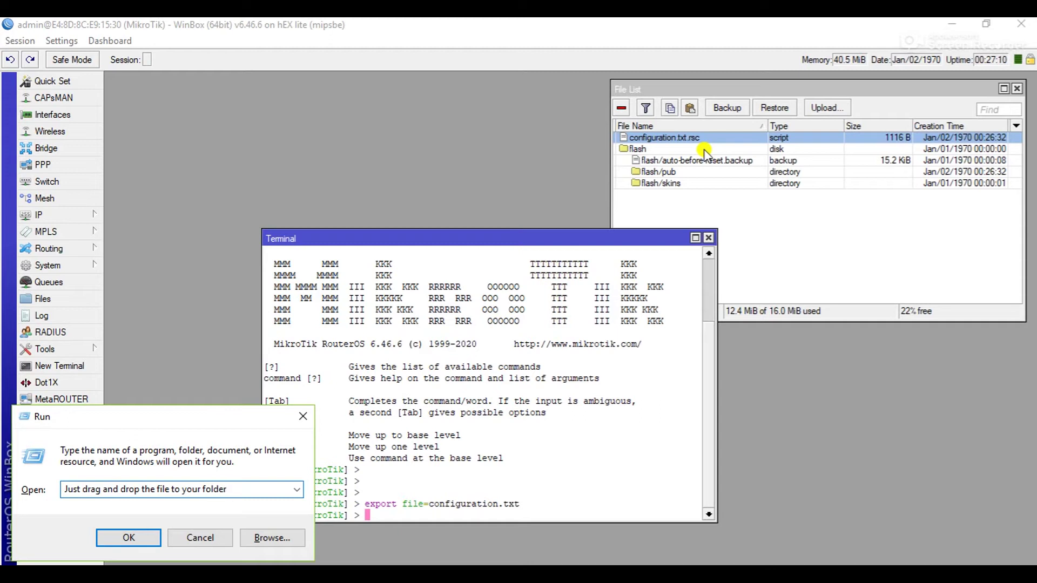
{"action": "key", "text": "ctrl+a"}
{"action": "key", "text": "BackSpace"}
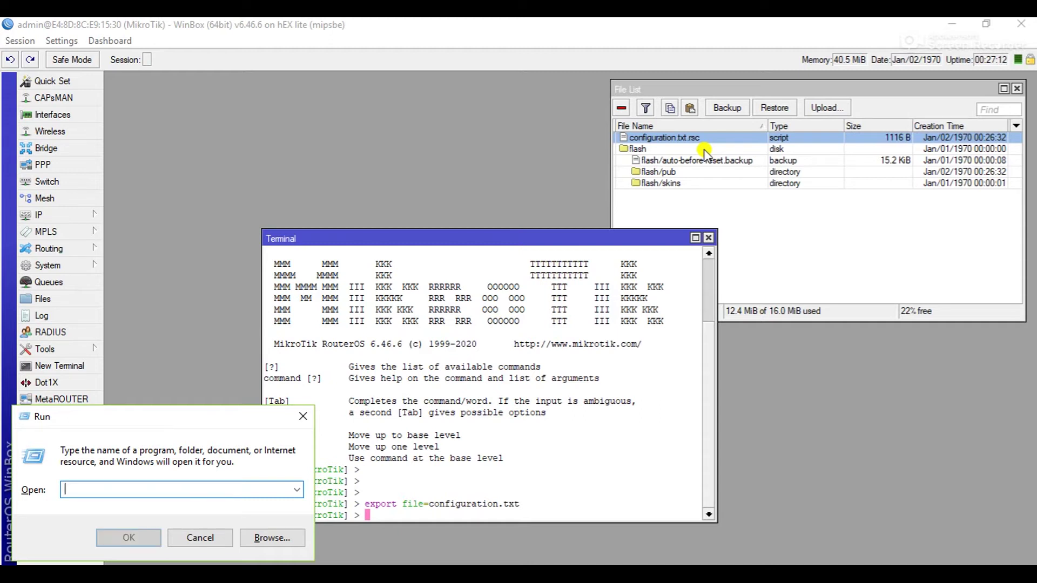
{"action": "left_click", "coordinate": [304, 416]}
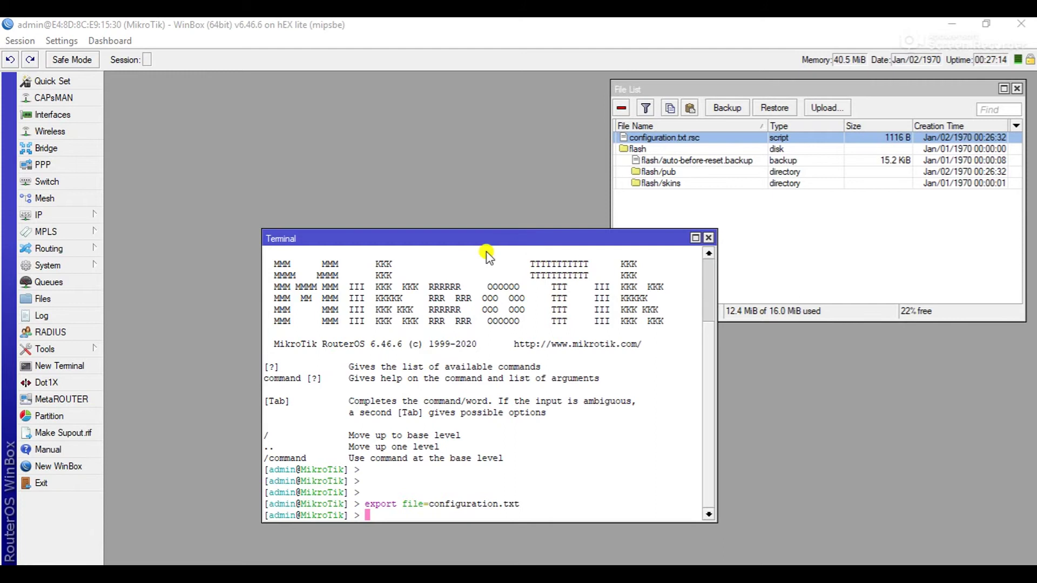
Close the terminal, restore WinBox to a smaller window, and reposition the file list and sticky note to free desktop space.
{"action": "left_click", "coordinate": [707, 238]}
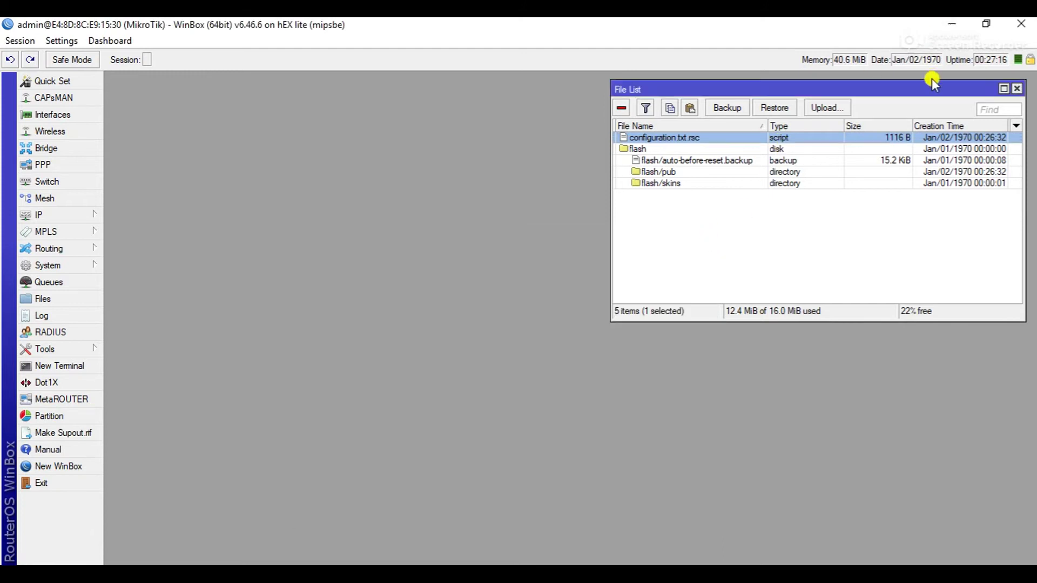
{"action": "left_click_drag", "start_coordinate": [930, 86], "coordinate": [736, 128]}
{"action": "left_click", "coordinate": [986, 24]}
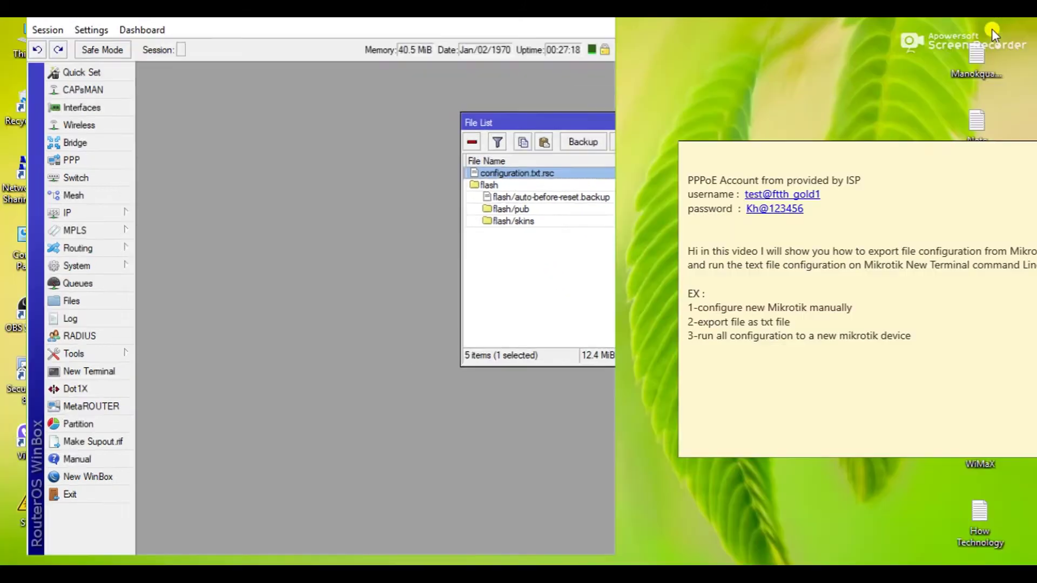
{"action": "left_click_drag", "start_coordinate": [575, 144], "coordinate": [327, 202]}
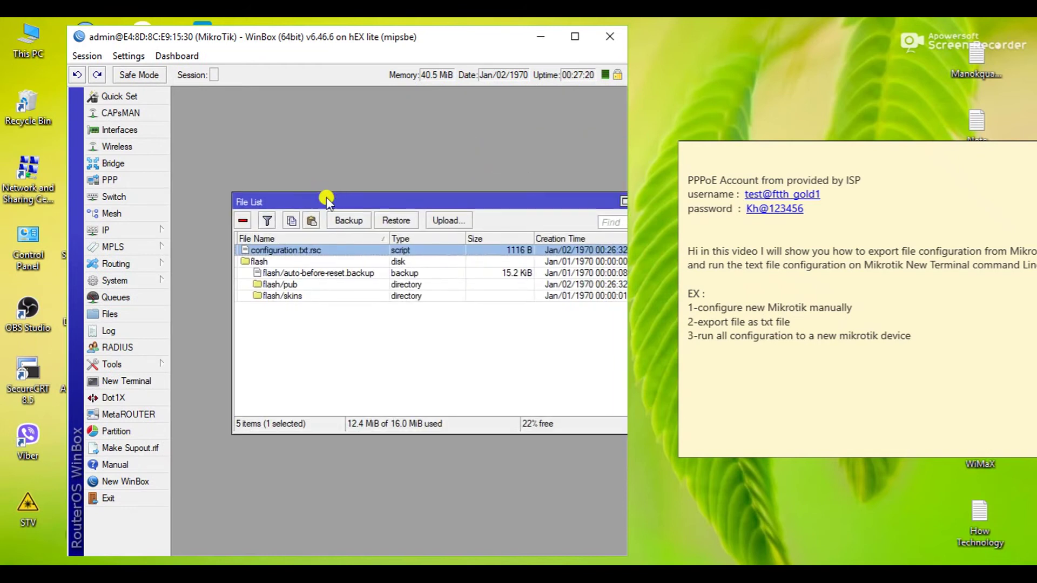
{"action": "left_click", "coordinate": [898, 163]}
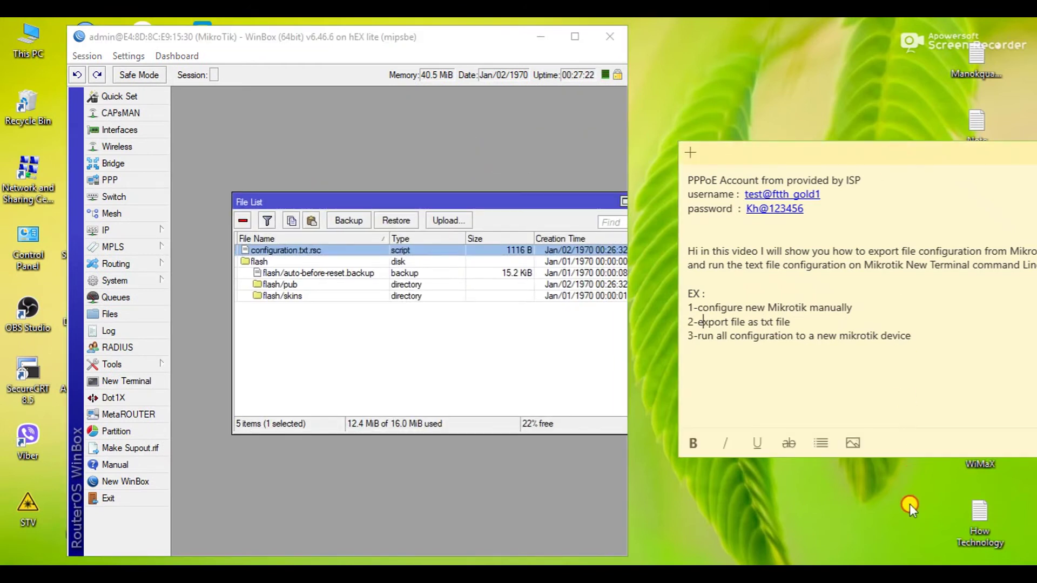
{"action": "left_click_drag", "start_coordinate": [892, 155], "coordinate": [861, 518]}
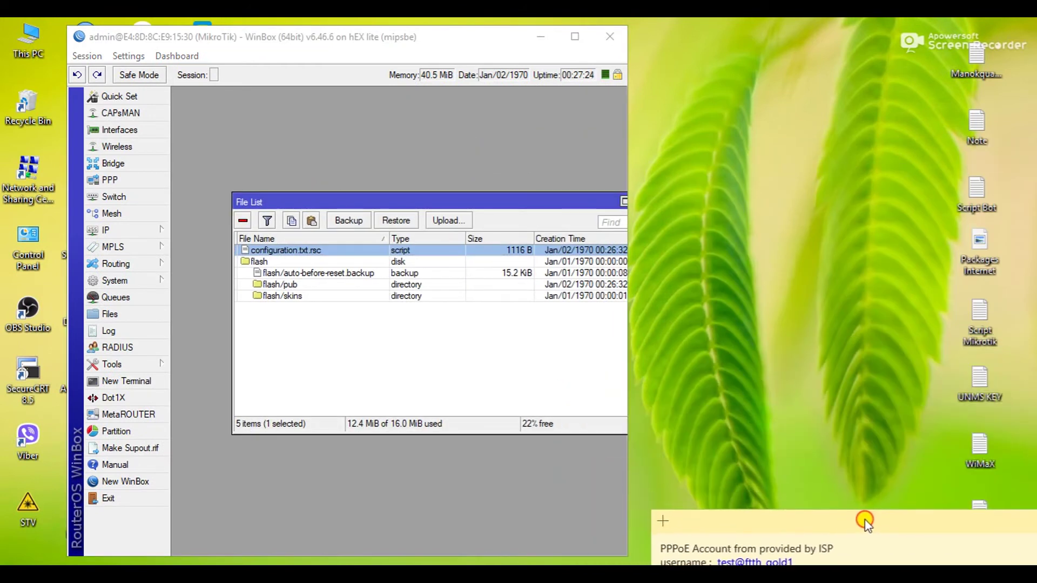
{"action": "left_click_drag", "start_coordinate": [336, 248], "coordinate": [783, 150]}
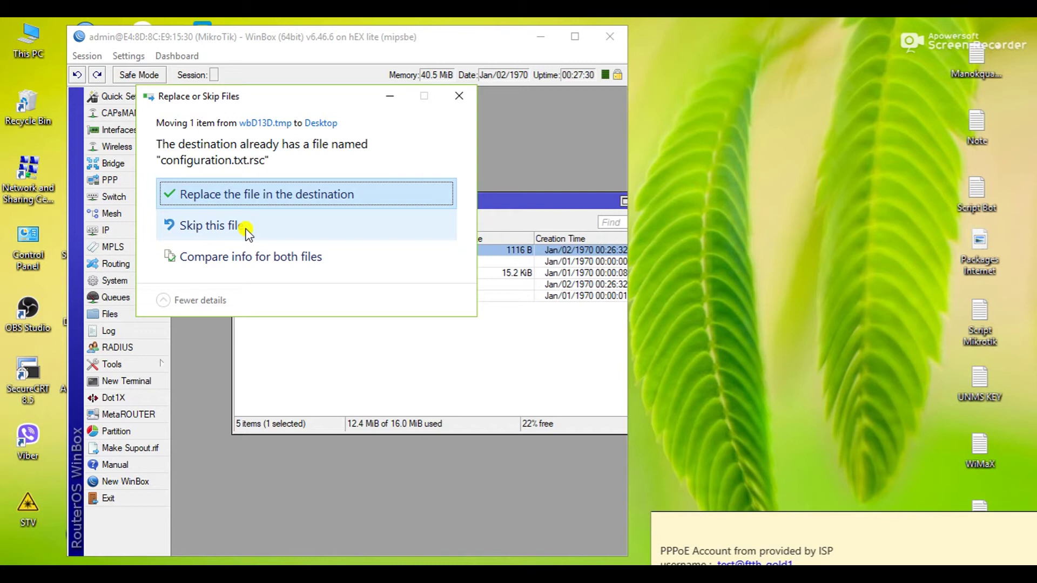
{"action": "left_click", "coordinate": [216, 262]}
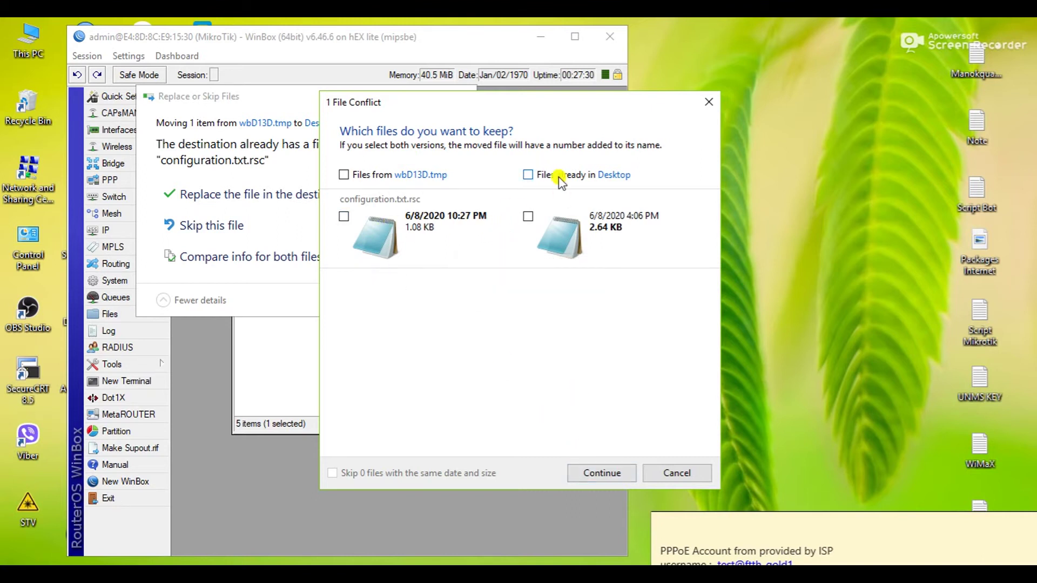
{"action": "left_click", "coordinate": [529, 175]}
{"action": "left_click", "coordinate": [707, 107]}
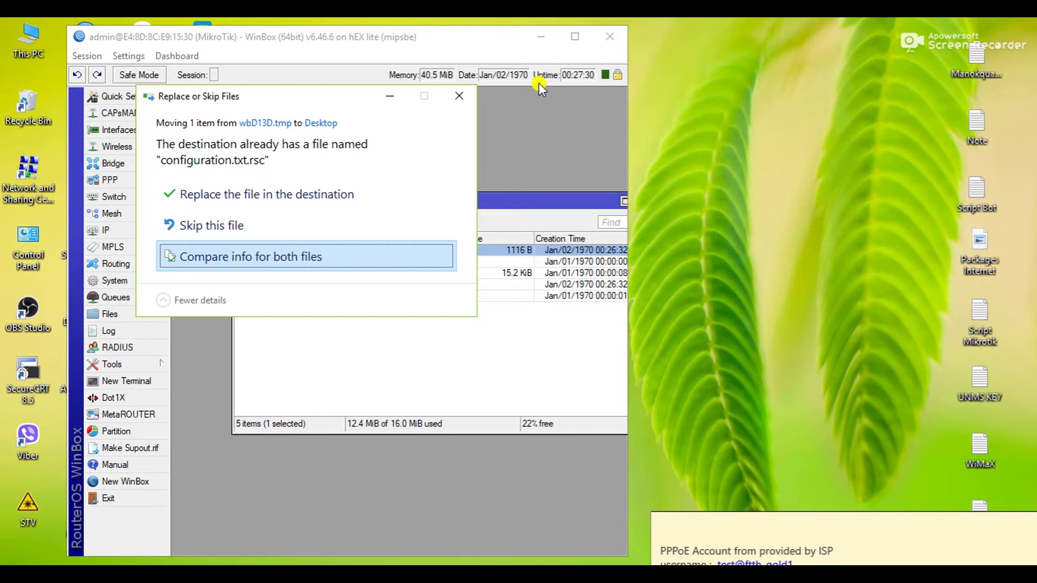
{"action": "left_click", "coordinate": [458, 97]}
Minimize the WinBox windows and rename the existing configuration.txt file on the desktop to configuration1.txt.
{"action": "left_click", "coordinate": [541, 36]}
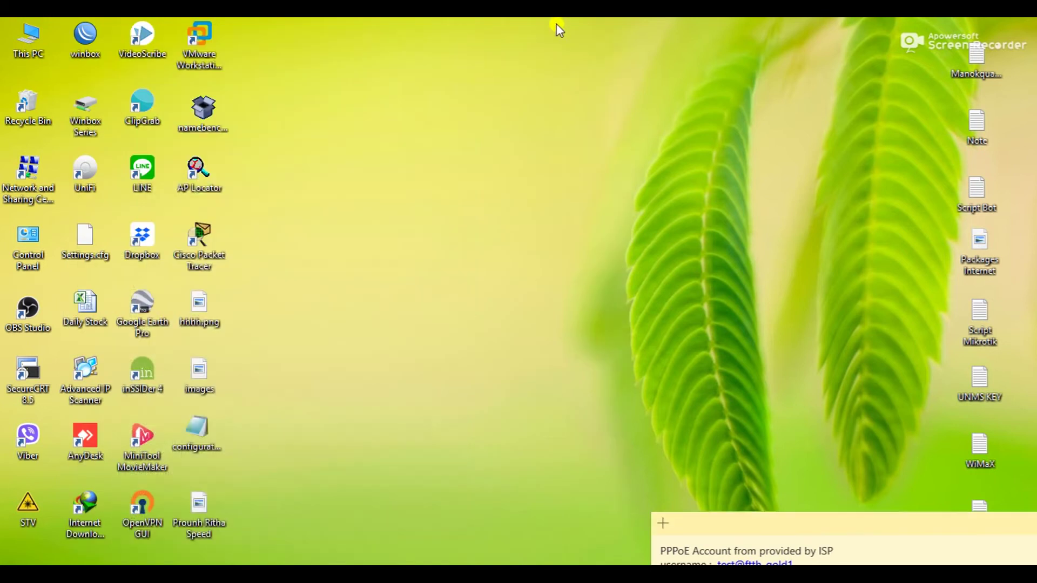
{"action": "right_click", "coordinate": [202, 428]}
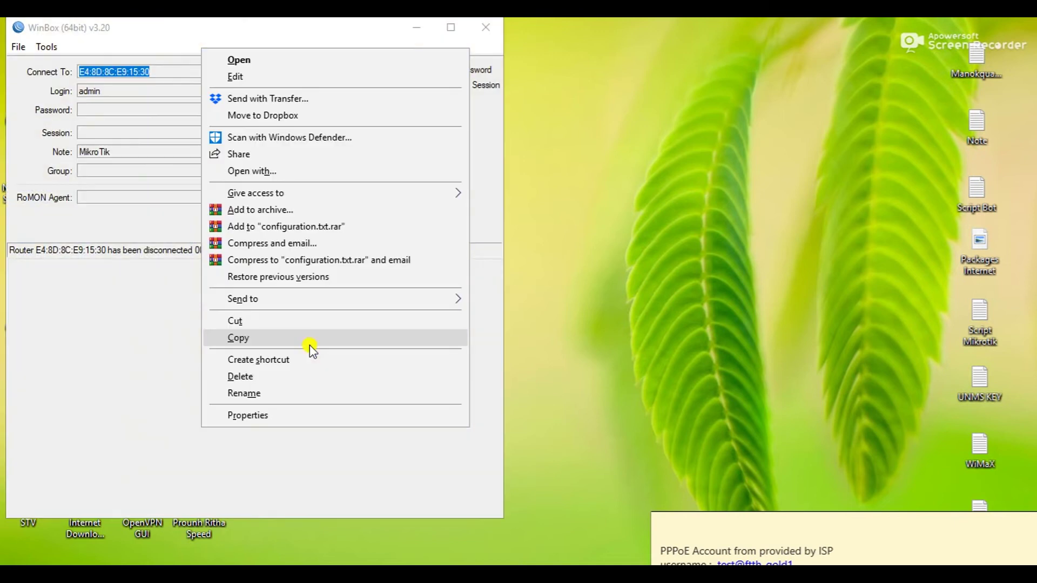
{"action": "left_click", "coordinate": [247, 395]}
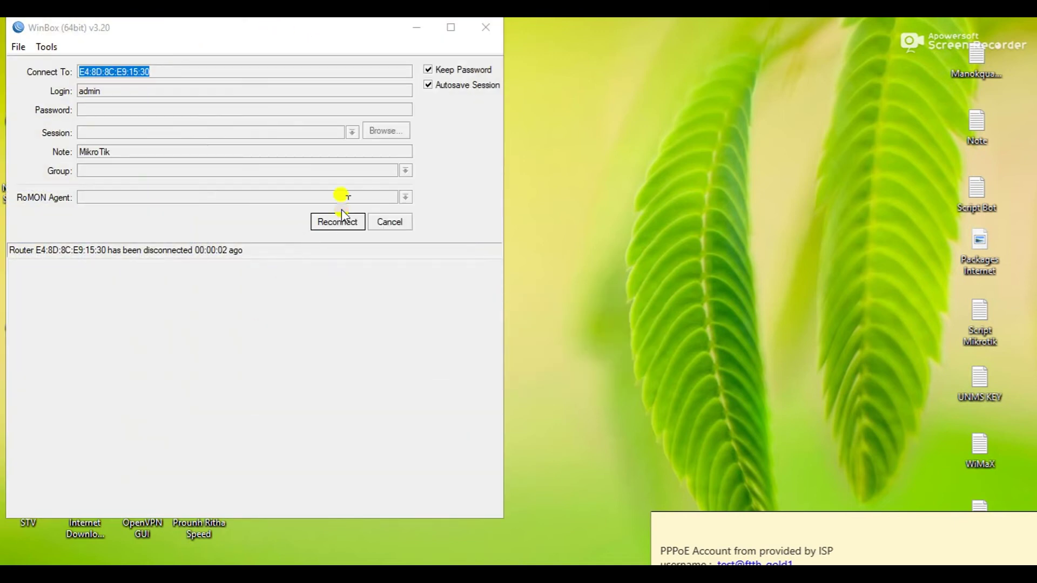
{"action": "left_click", "coordinate": [417, 30]}
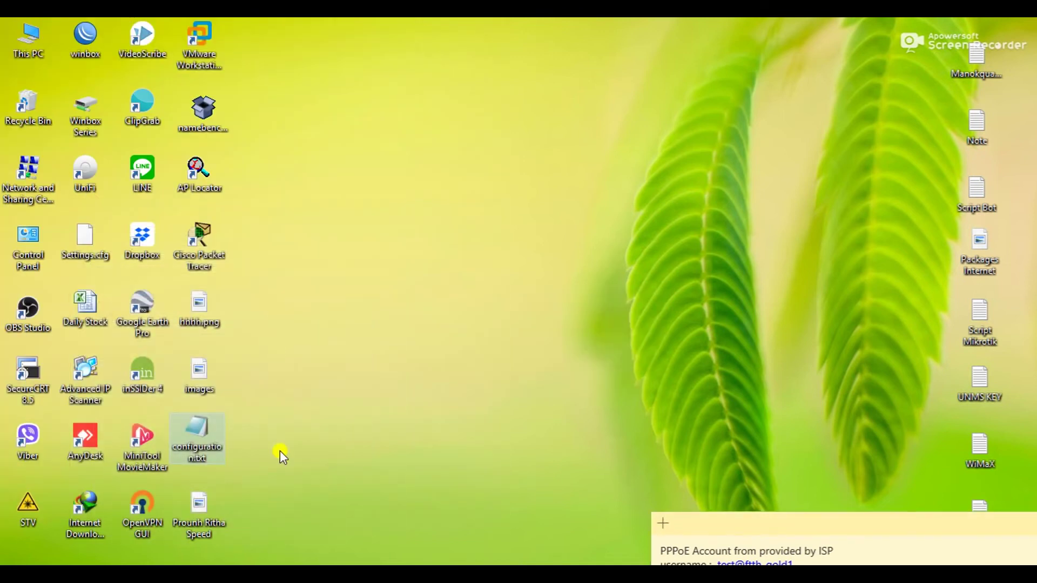
{"action": "right_click", "coordinate": [216, 438]}
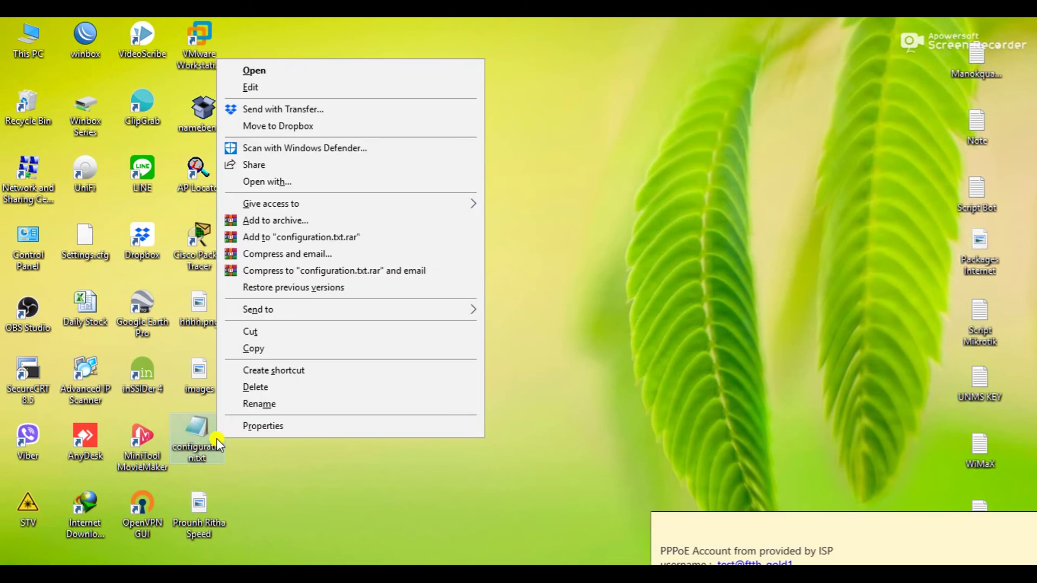
{"action": "left_click", "coordinate": [257, 406]}
{"action": "left_click", "coordinate": [194, 456]}
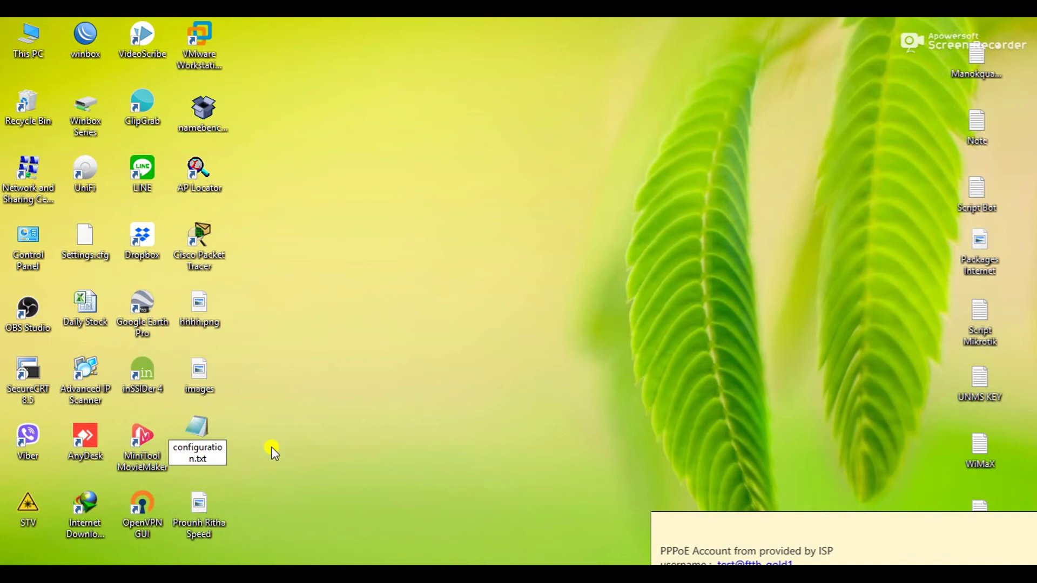
{"action": "type", "text": "1"}
{"action": "left_click", "coordinate": [272, 447]}
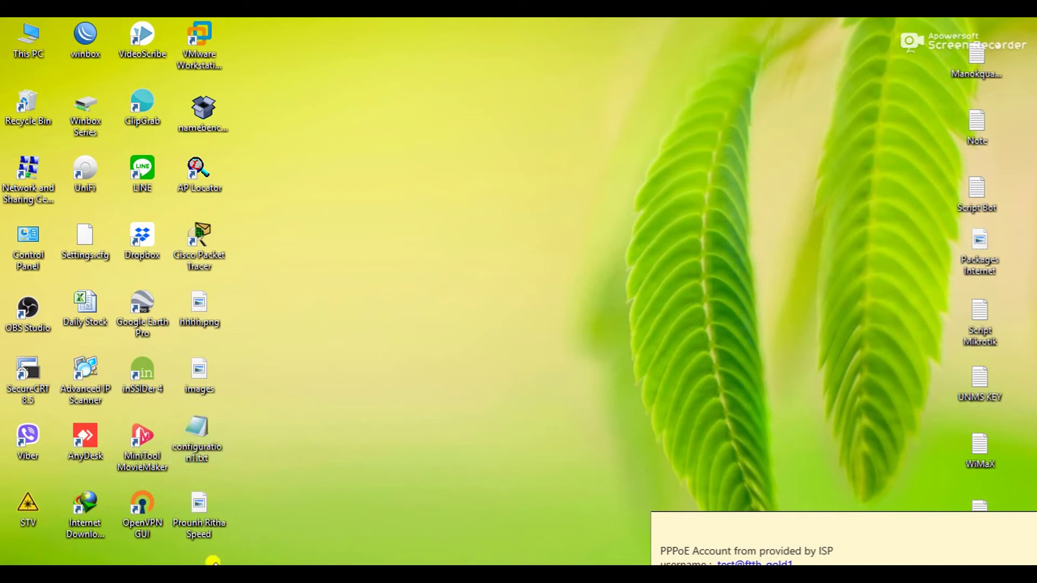
Reconnect WinBox to the router and copy configuration.txt.rsc from its file list onto the desktop.
{"action": "left_click", "coordinate": [212, 564]}
{"action": "left_click", "coordinate": [338, 223]}
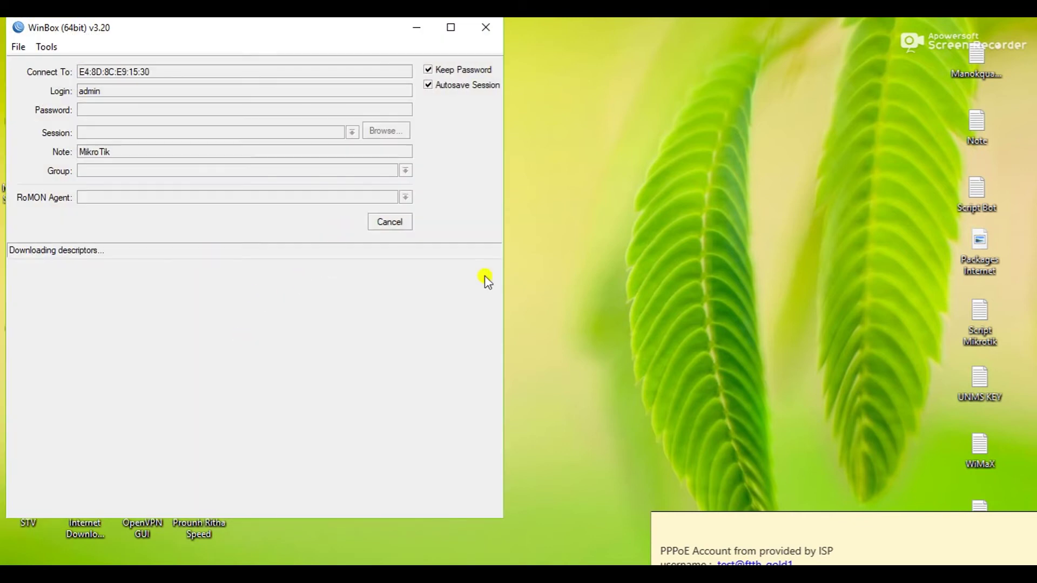
{"action": "left_click", "coordinate": [204, 241]}
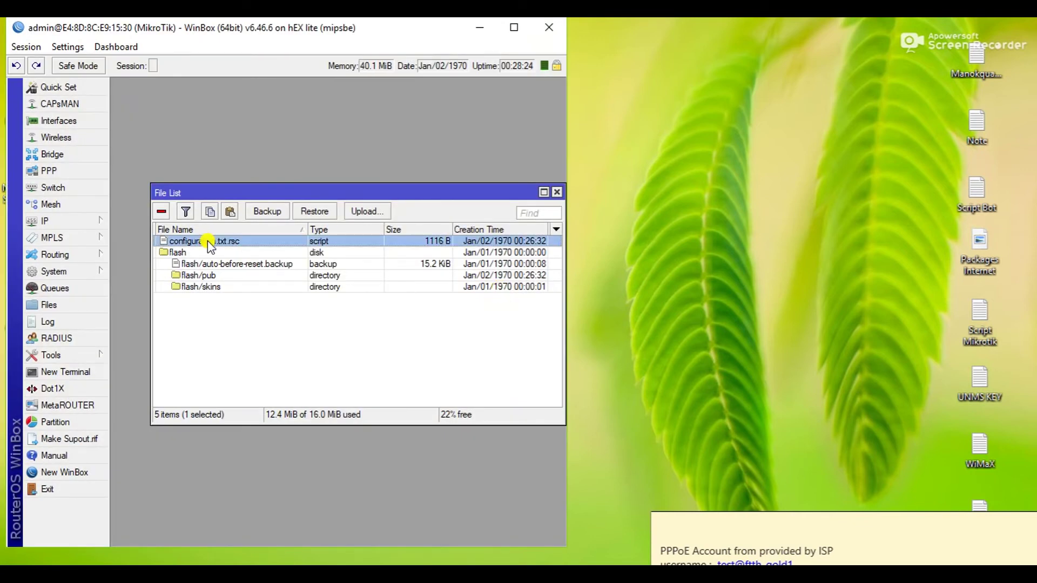
{"action": "left_click_drag", "start_coordinate": [191, 246], "coordinate": [730, 141]}
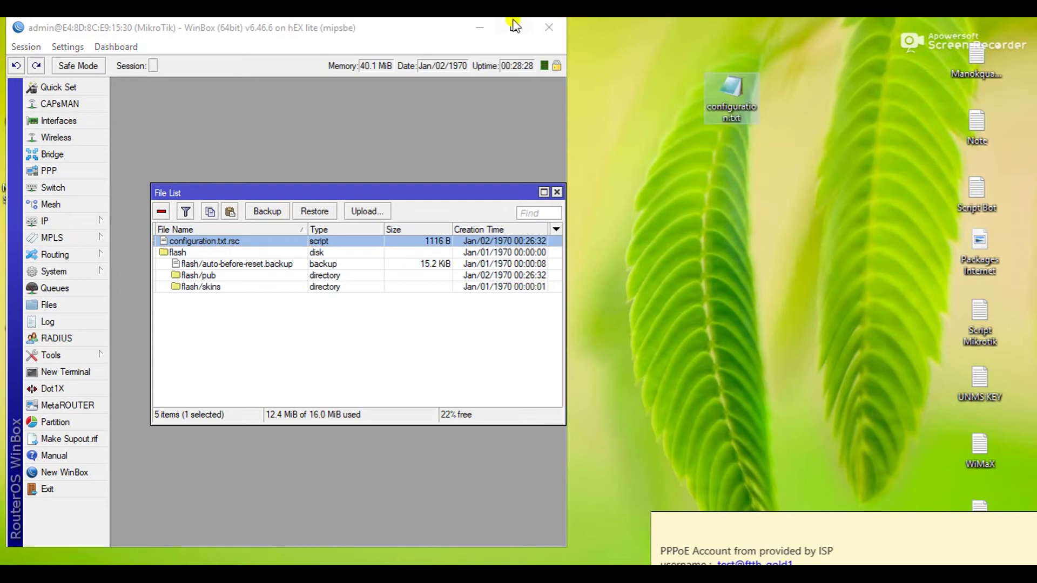
Open the exported configuration.txt from the desktop and insert three blank lines above the /interface bridge section.
{"action": "left_click", "coordinate": [478, 28]}
{"action": "left_click", "coordinate": [729, 89]}
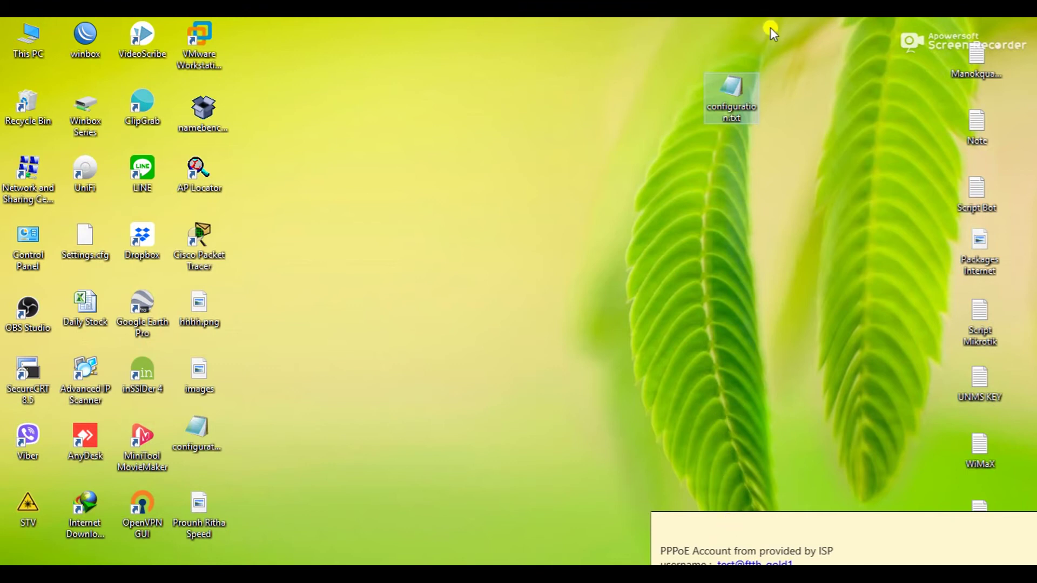
{"action": "double_click", "coordinate": [720, 94]}
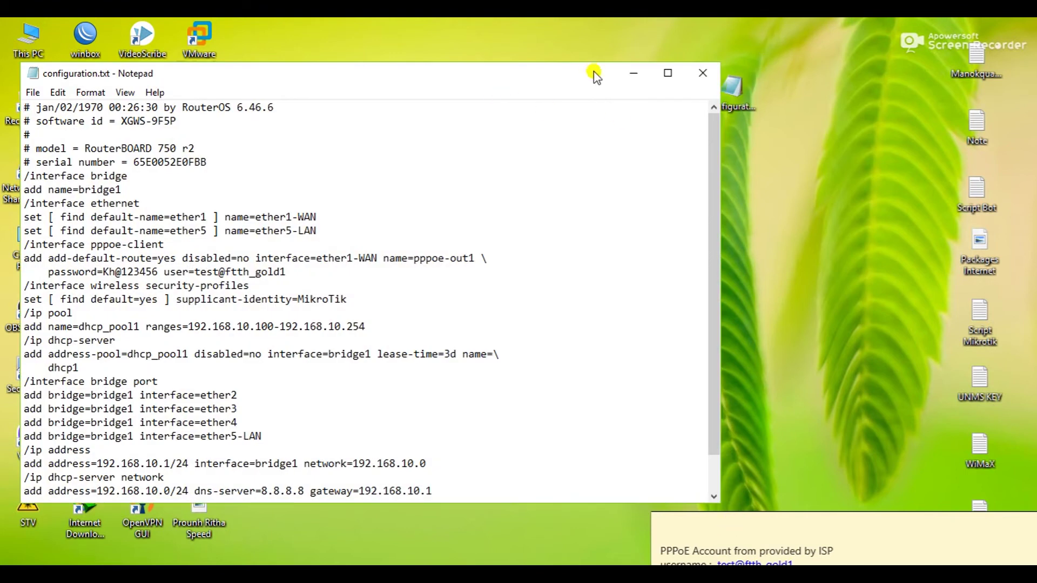
{"action": "scroll", "coordinate": [715, 166], "scroll_direction": "down", "scroll_amount": 1}
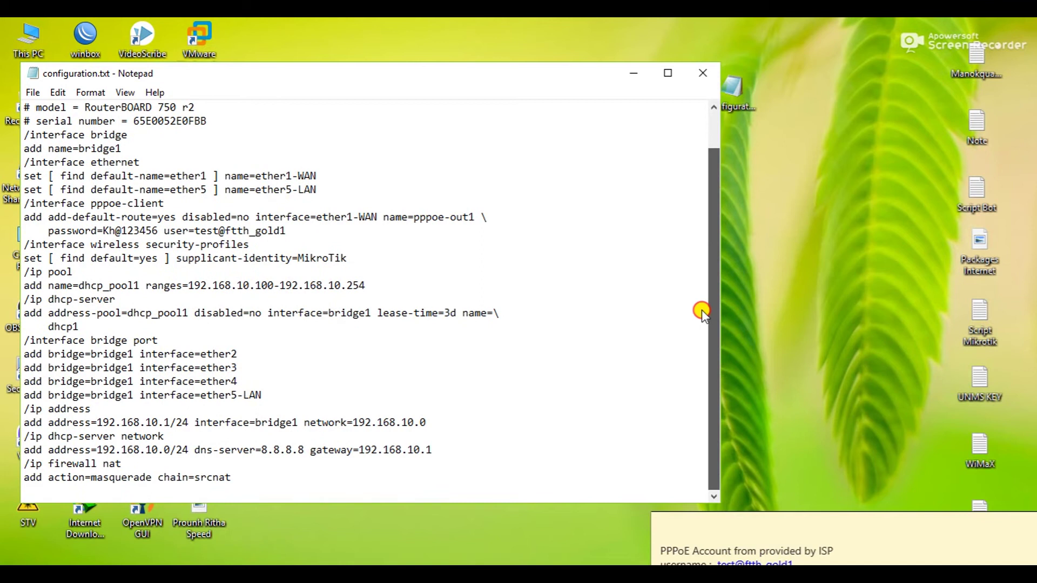
{"action": "scroll", "coordinate": [699, 162], "scroll_direction": "up", "scroll_amount": 1}
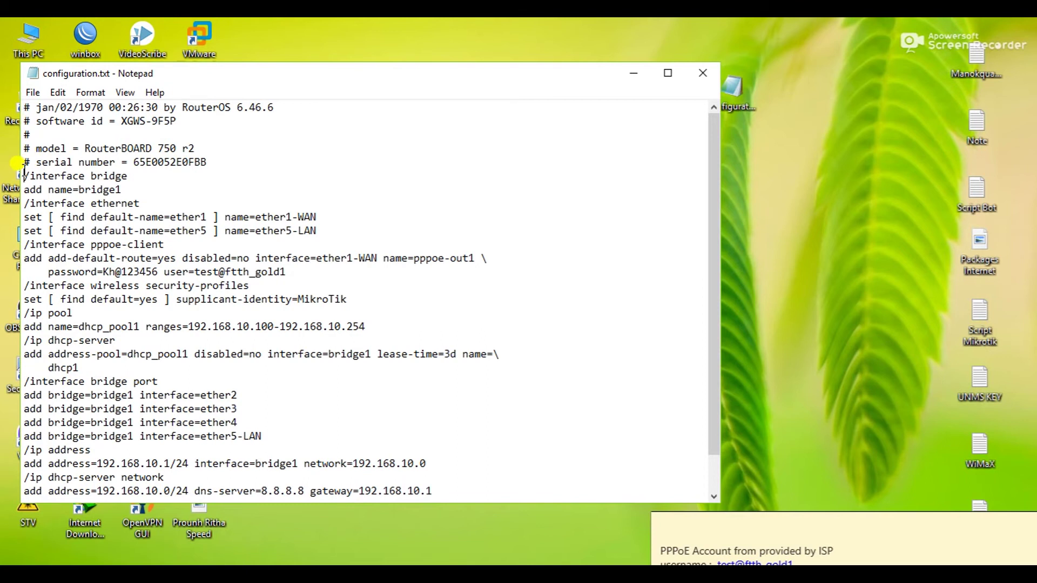
{"action": "key", "text": "Return"}
{"action": "key", "text": "Return"}
{"action": "key", "text": "Return"}
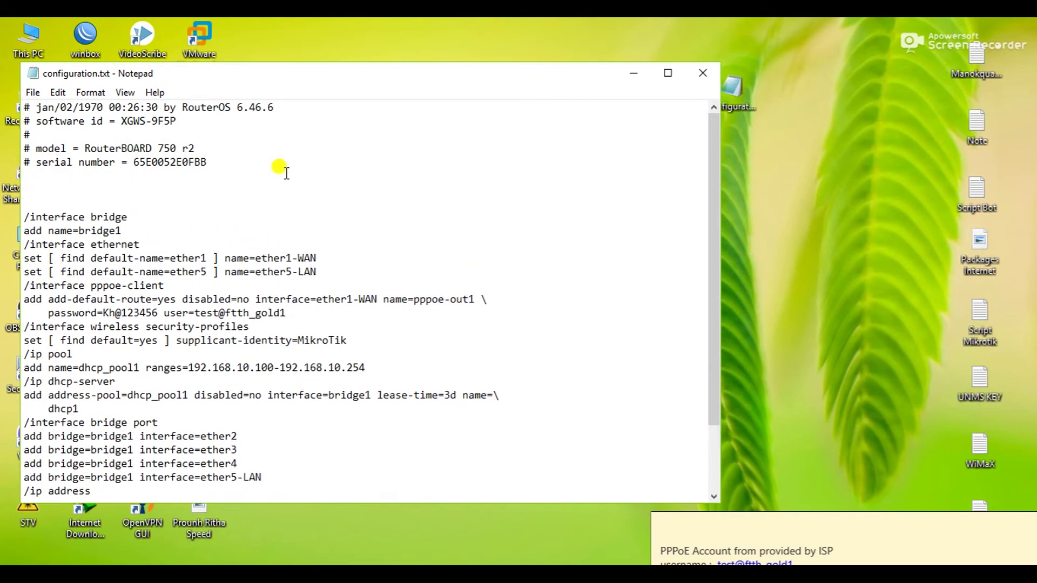
Examine the exported commands and the PPPoE client's user and password entries, and close the text file.
{"action": "left_click", "coordinate": [242, 150]}
{"action": "left_click_drag", "start_coordinate": [24, 215], "coordinate": [394, 451]}
{"action": "left_click", "coordinate": [397, 452]}
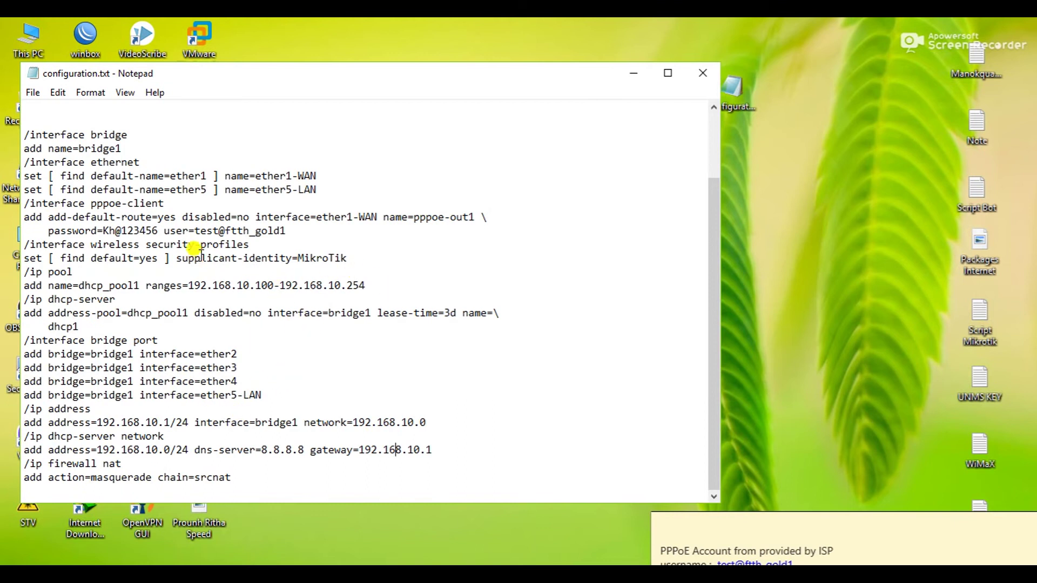
{"action": "left_click", "coordinate": [290, 231]}
{"action": "left_click_drag", "start_coordinate": [291, 231], "coordinate": [104, 231]}
{"action": "left_click", "coordinate": [196, 232]}
{"action": "left_click", "coordinate": [106, 231]}
{"action": "left_click", "coordinate": [702, 73]}
Move the sticky note to the middle of the desktop and highlight its line about running the configuration on a new device.
{"action": "left_click_drag", "start_coordinate": [715, 531], "coordinate": [468, 137]}
{"action": "left_click_drag", "start_coordinate": [647, 320], "coordinate": [422, 319]}
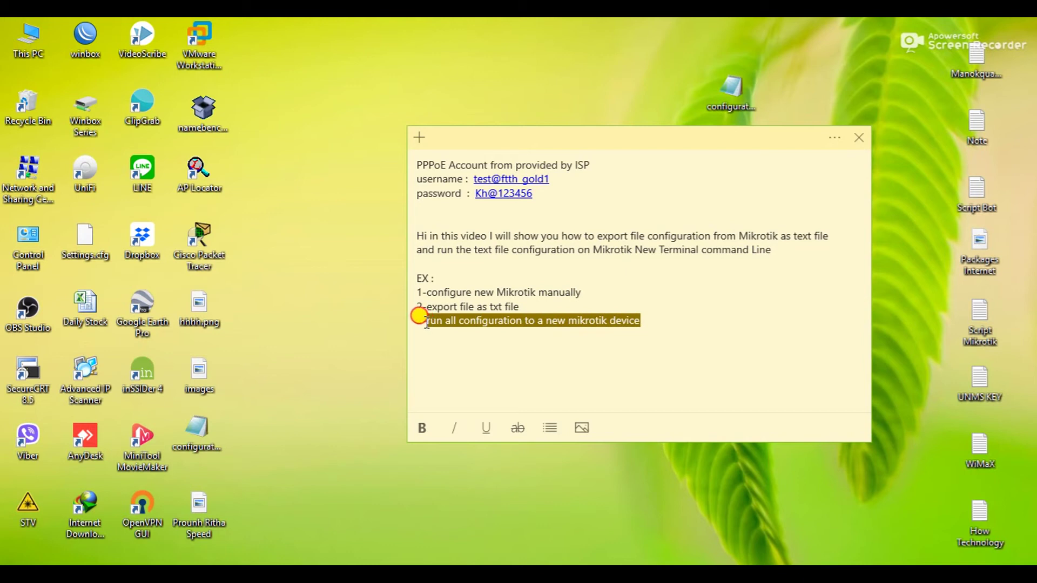
{"action": "left_click", "coordinate": [423, 321]}
{"action": "left_click_drag", "start_coordinate": [647, 320], "coordinate": [421, 318]}
{"action": "left_click", "coordinate": [423, 321]}
{"action": "left_click_drag", "start_coordinate": [638, 319], "coordinate": [426, 318]}
{"action": "left_click", "coordinate": [432, 321]}
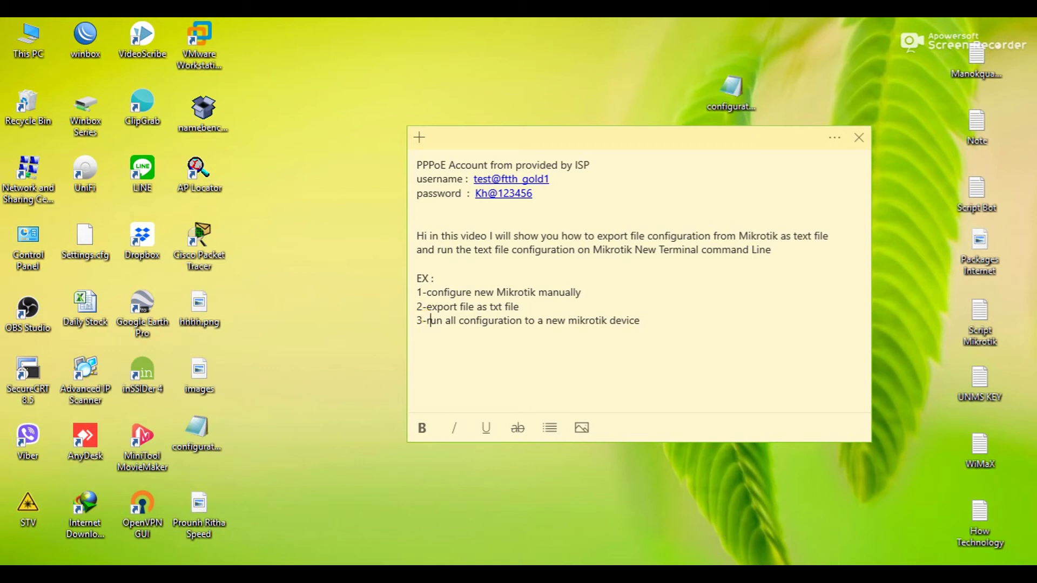
Switch to WinBox, refresh the neighbors, connect to the RB750r2 router as admin, and open its interface list.
{"action": "left_click", "coordinate": [869, 573]}
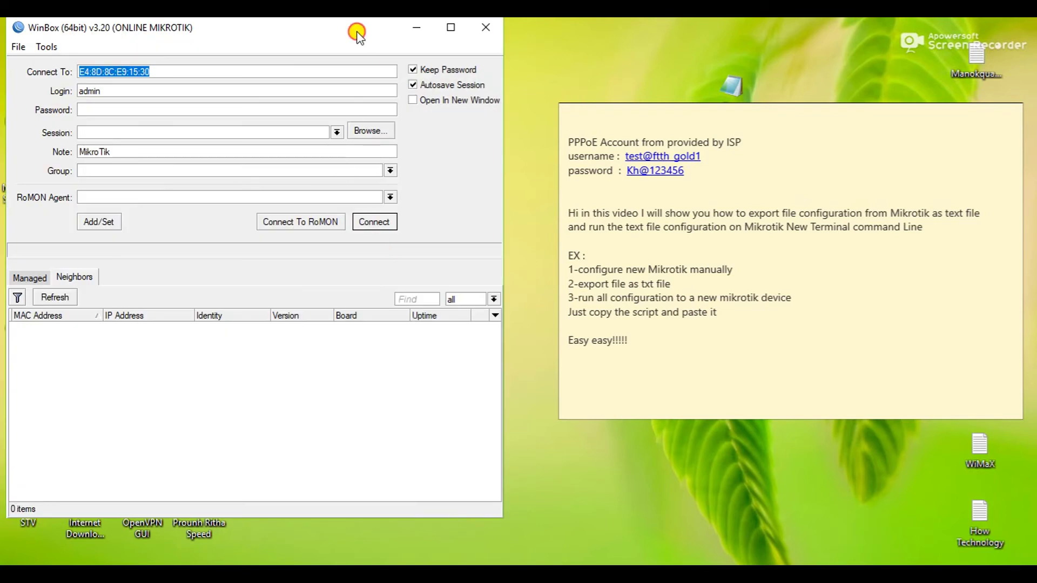
{"action": "left_click_drag", "start_coordinate": [359, 31], "coordinate": [421, 68]}
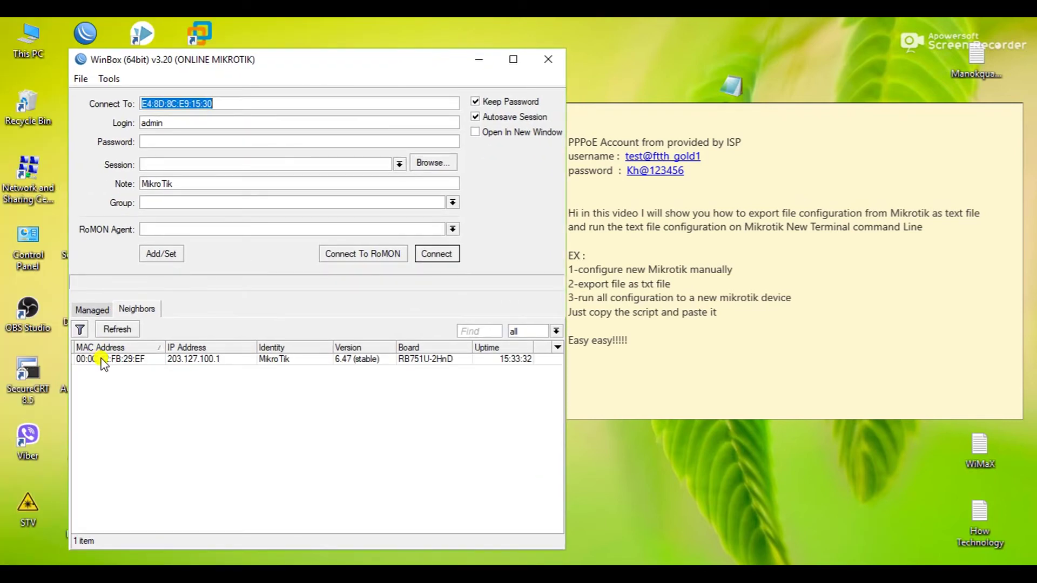
{"action": "left_click", "coordinate": [120, 330]}
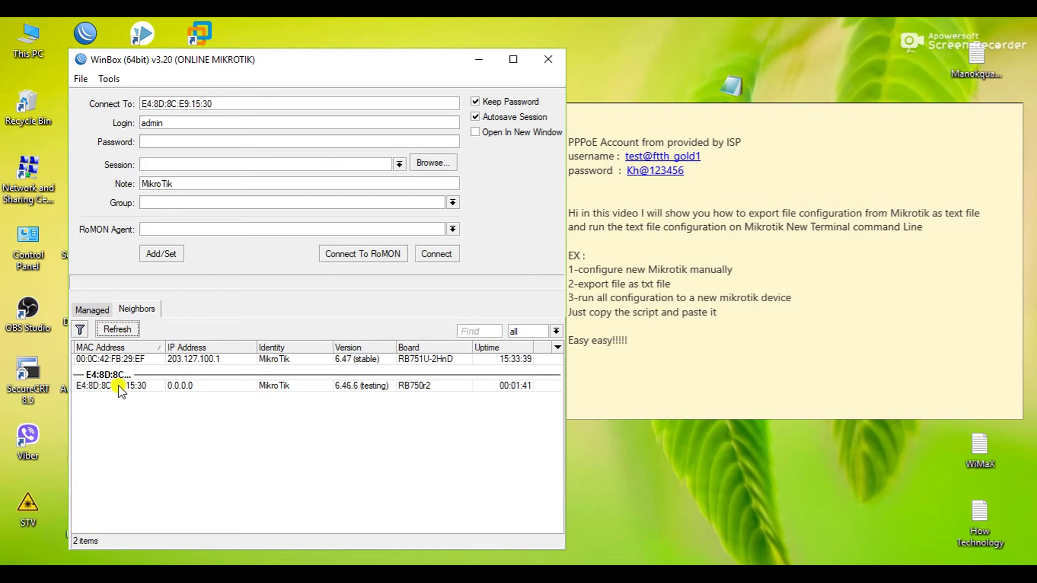
{"action": "left_click", "coordinate": [122, 386]}
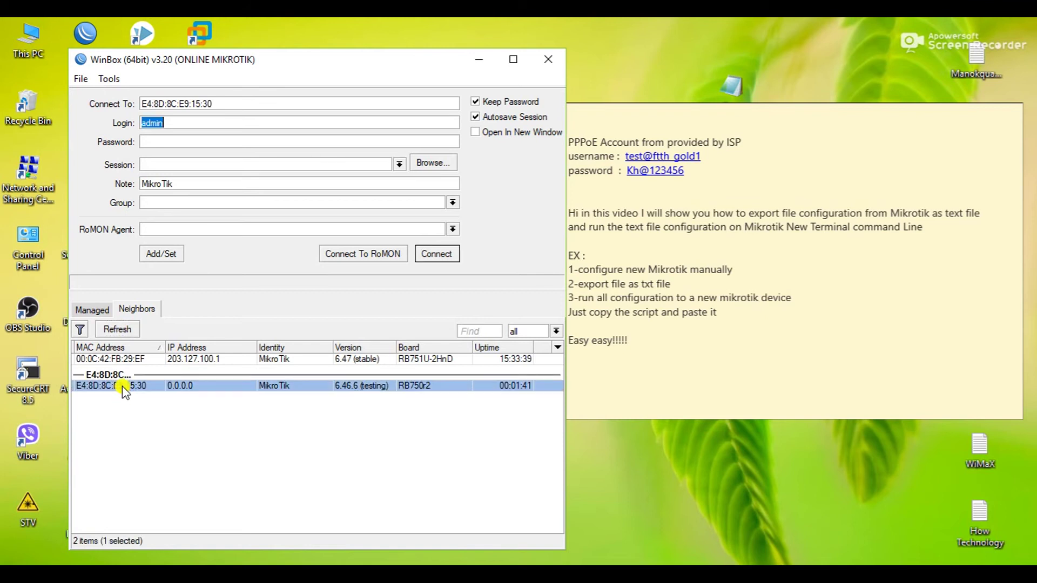
{"action": "left_click", "coordinate": [432, 255]}
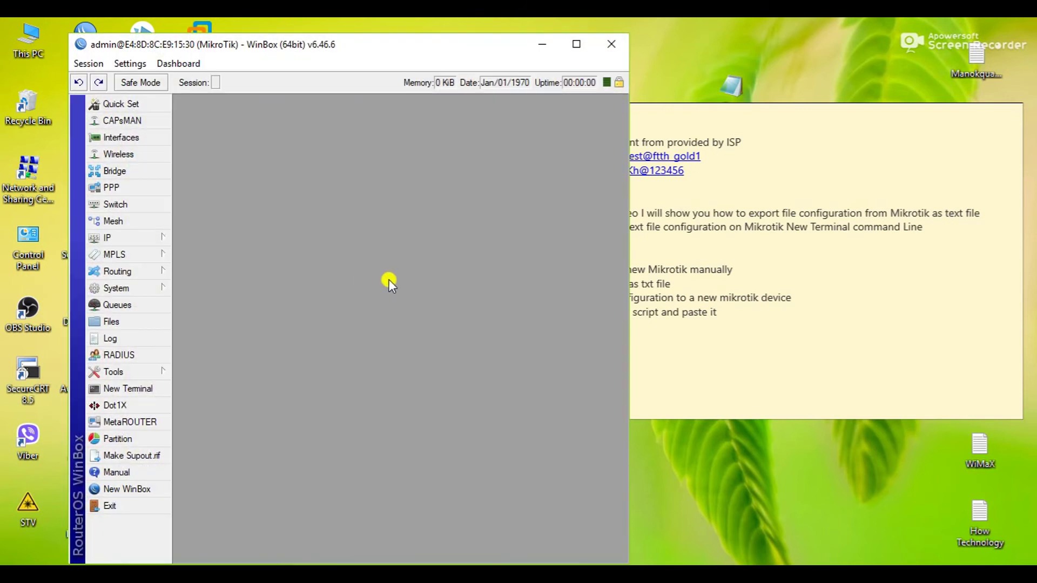
{"action": "left_click", "coordinate": [120, 137]}
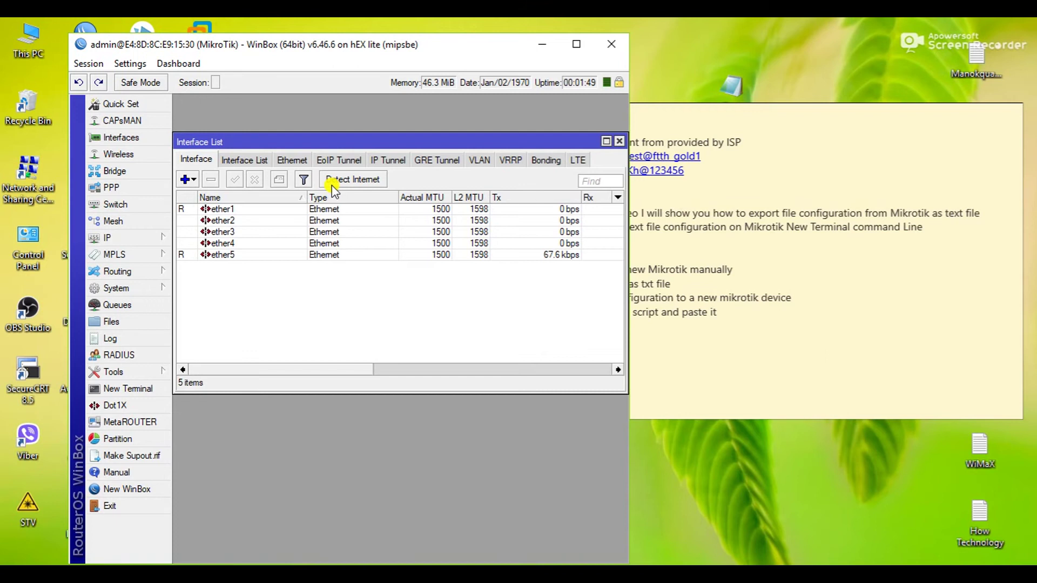
Write "Here is new mikrotik without any configuration" in the Windows Run box, clear the text, and close the box.
{"action": "key", "text": "super+r"}
{"action": "type", "text": "Her"}
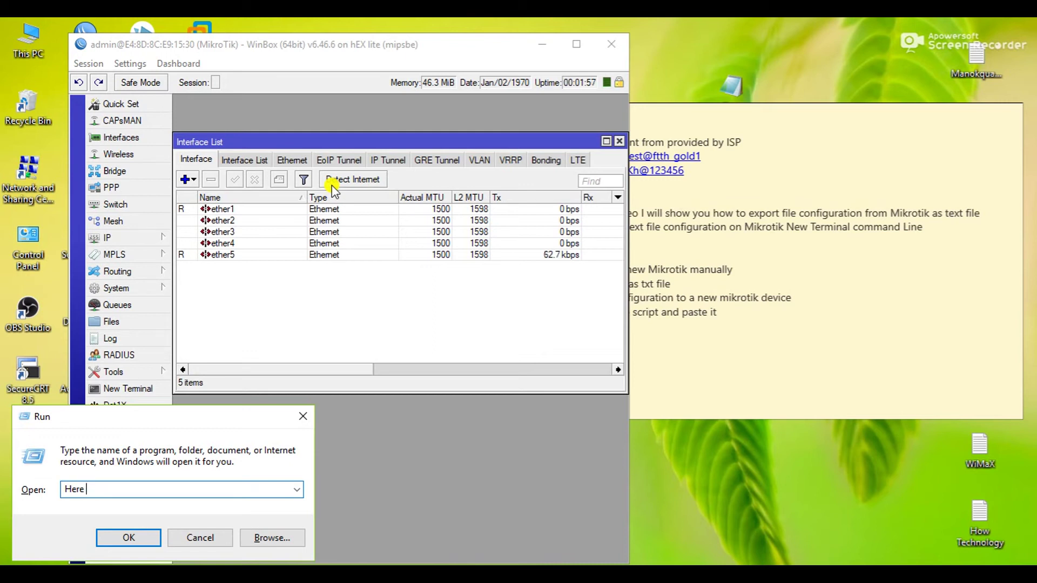
{"action": "type", "text": "e is n"}
{"action": "type", "text": "ew mikrotik wi"}
{"action": "type", "text": "t"}
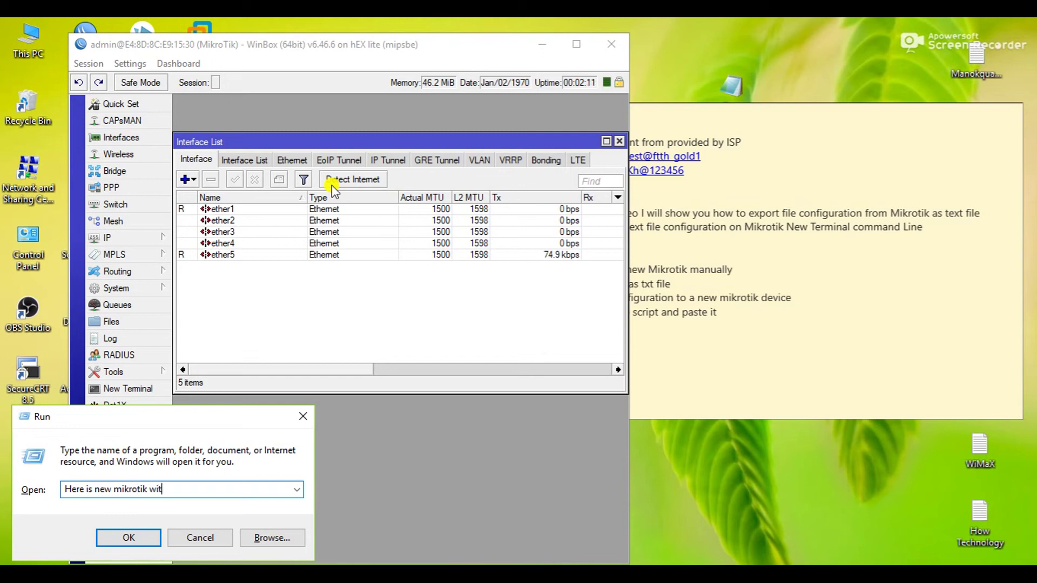
{"action": "type", "text": "hout any conf"}
{"action": "key", "text": "BackSpace"}
{"action": "type", "text": "iguration"}
{"action": "key", "text": "ctrl+a"}
{"action": "key", "text": "BackSpace"}
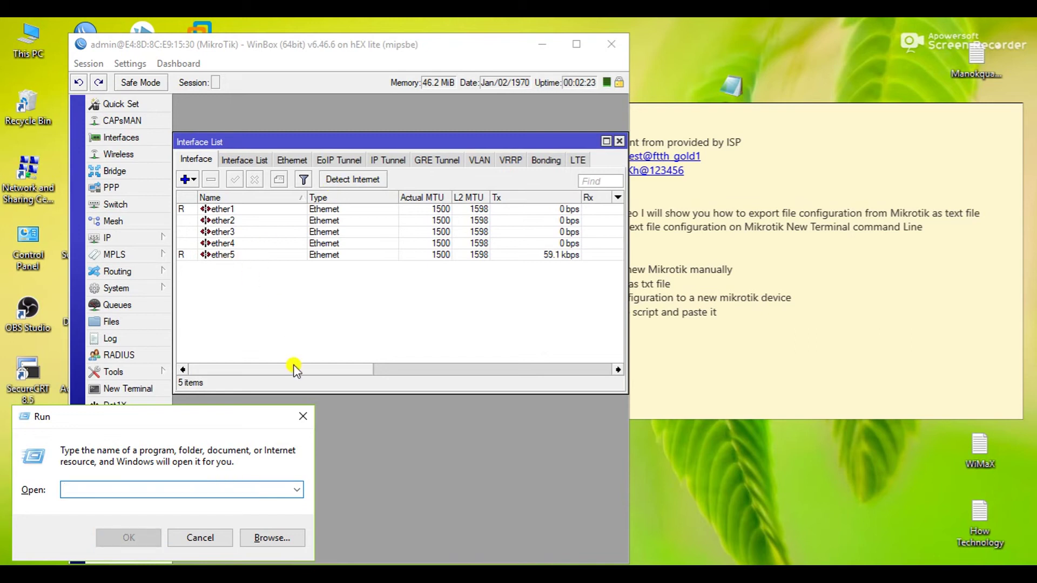
{"action": "left_click", "coordinate": [303, 416]}
Close the interface list and highlight the sticky note line "Just copy the script and paste it".
{"action": "left_click_drag", "start_coordinate": [567, 137], "coordinate": [487, 130]}
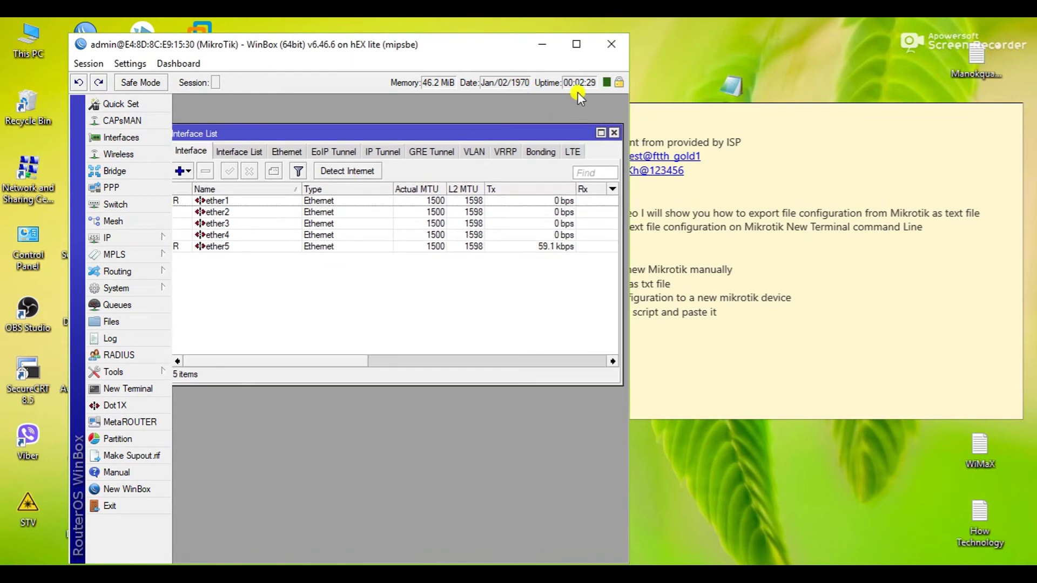
{"action": "left_click", "coordinate": [613, 134]}
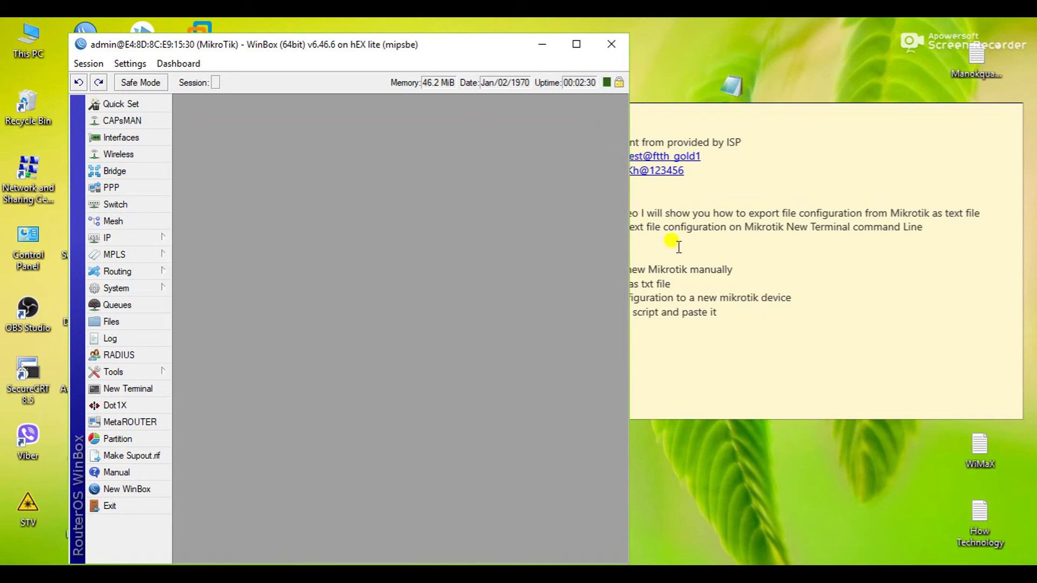
{"action": "left_click", "coordinate": [702, 117]}
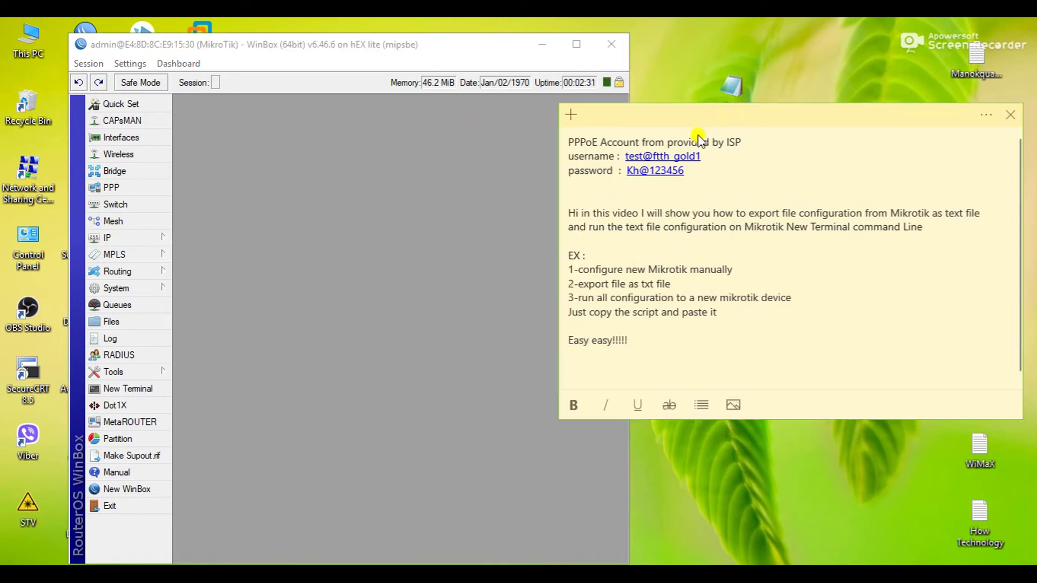
{"action": "triple_click", "coordinate": [564, 311]}
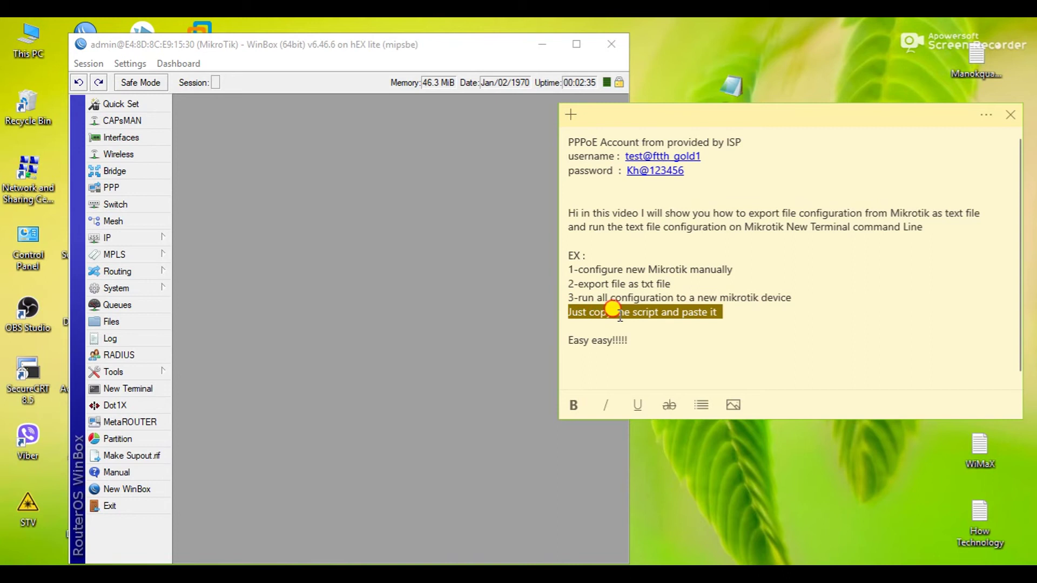
{"action": "left_click", "coordinate": [717, 312]}
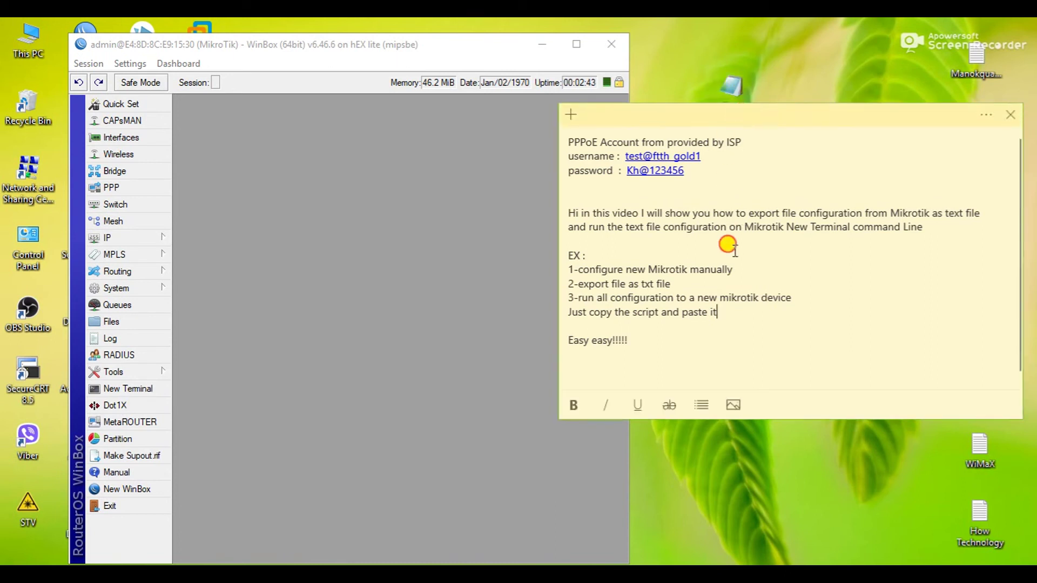
Open configuration.txt from the desktop, copy its commands from "/interface bridge" through the masquerade rule, and close the file.
{"action": "left_click_drag", "start_coordinate": [780, 115], "coordinate": [877, 393]}
{"action": "double_click", "coordinate": [730, 100]}
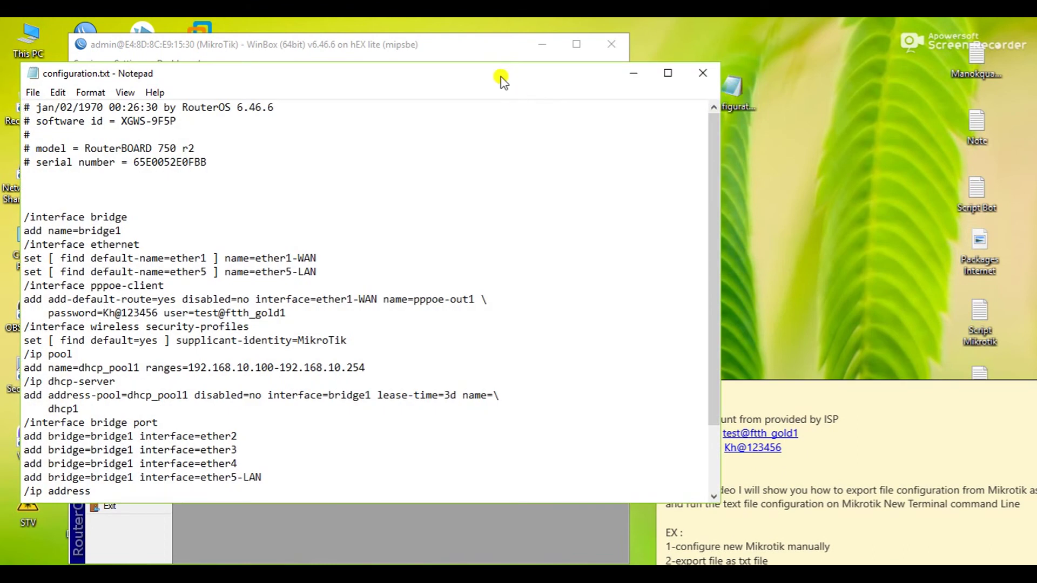
{"action": "left_click_drag", "start_coordinate": [501, 79], "coordinate": [723, 69]}
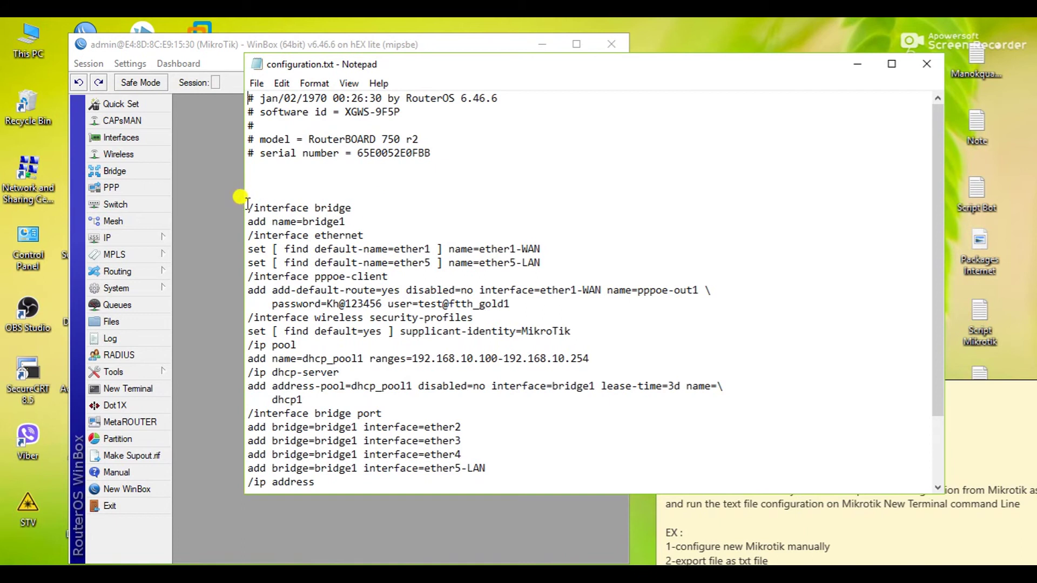
{"action": "left_click_drag", "start_coordinate": [247, 208], "coordinate": [458, 463]}
{"action": "right_click", "coordinate": [460, 466]}
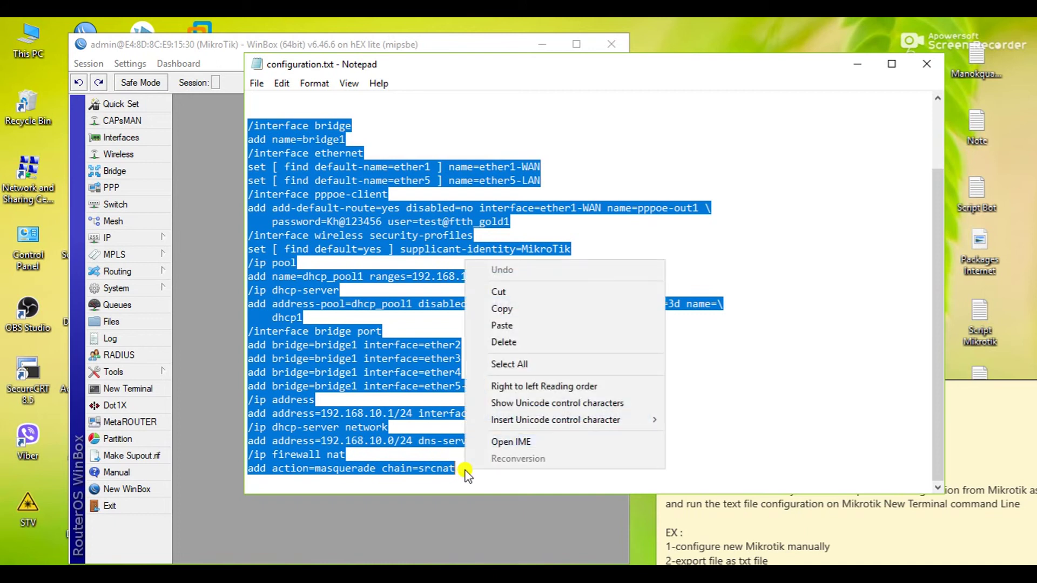
{"action": "left_click", "coordinate": [498, 310]}
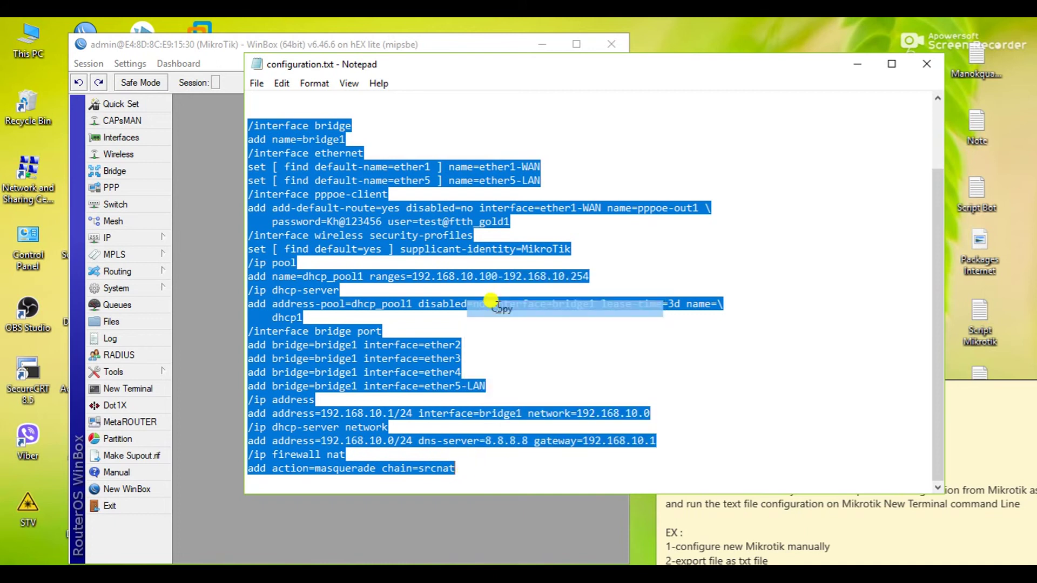
{"action": "left_click", "coordinate": [364, 221]}
{"action": "left_click", "coordinate": [927, 64]}
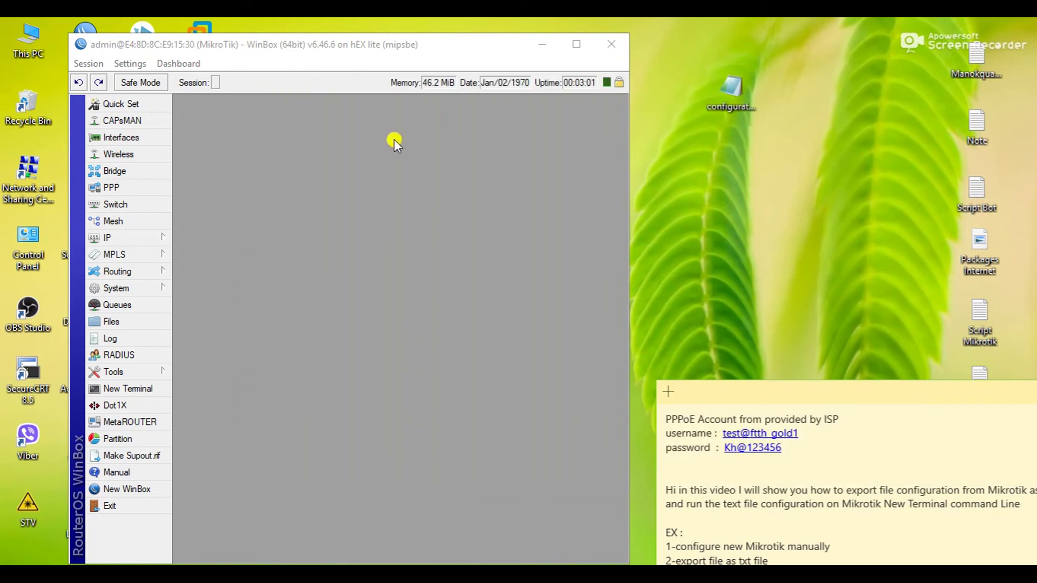
Open a new terminal on the router in WinBox and paste the copied configuration script at its prompt.
{"action": "left_click", "coordinate": [135, 390]}
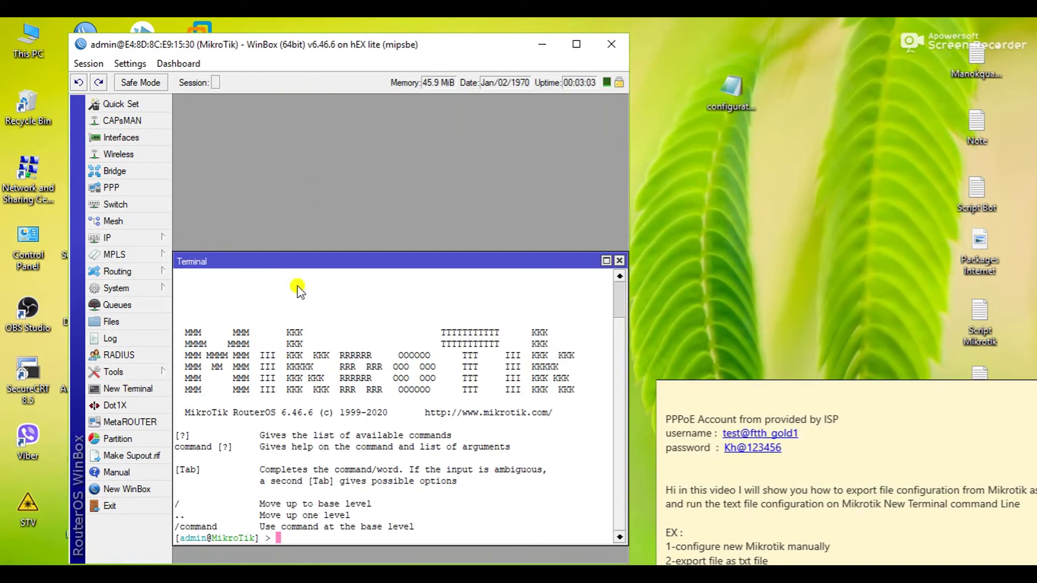
{"action": "left_click_drag", "start_coordinate": [341, 261], "coordinate": [327, 147]}
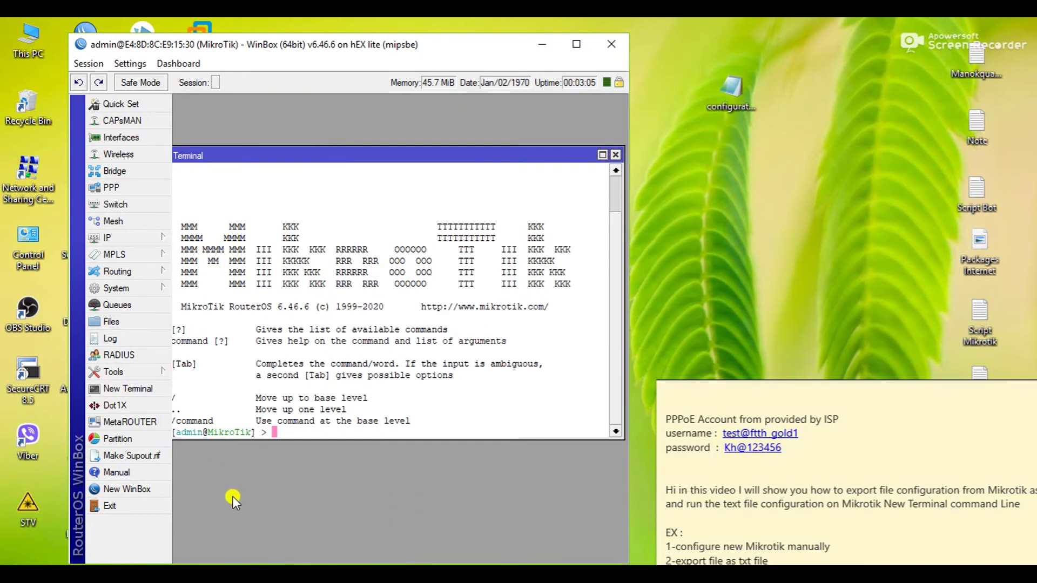
{"action": "key", "text": "Return"}
{"action": "key", "text": "Return"}
{"action": "key", "text": "Return"}
{"action": "key", "text": "Return"}
{"action": "key", "text": "Return"}
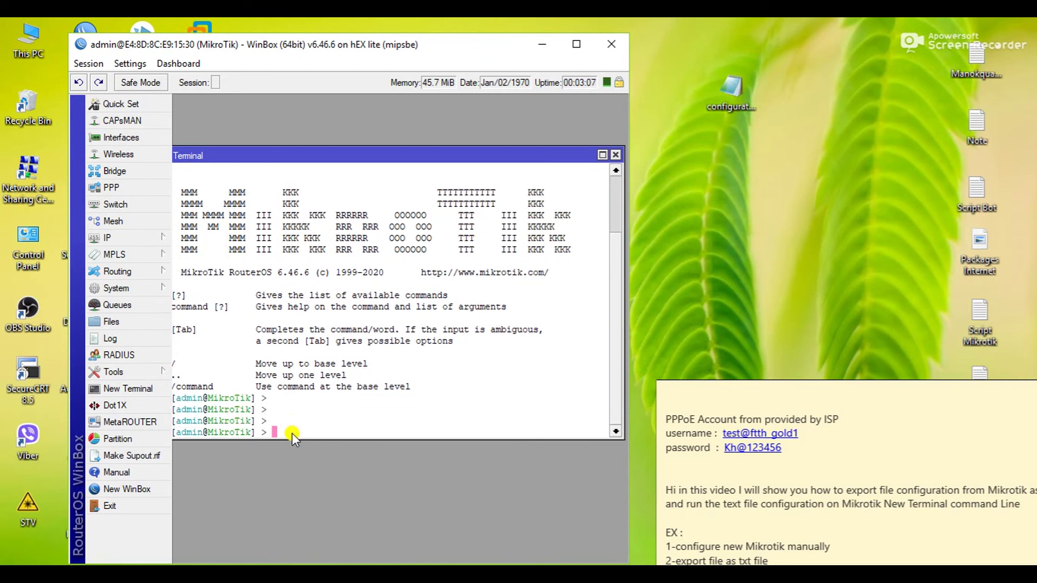
{"action": "right_click", "coordinate": [292, 433]}
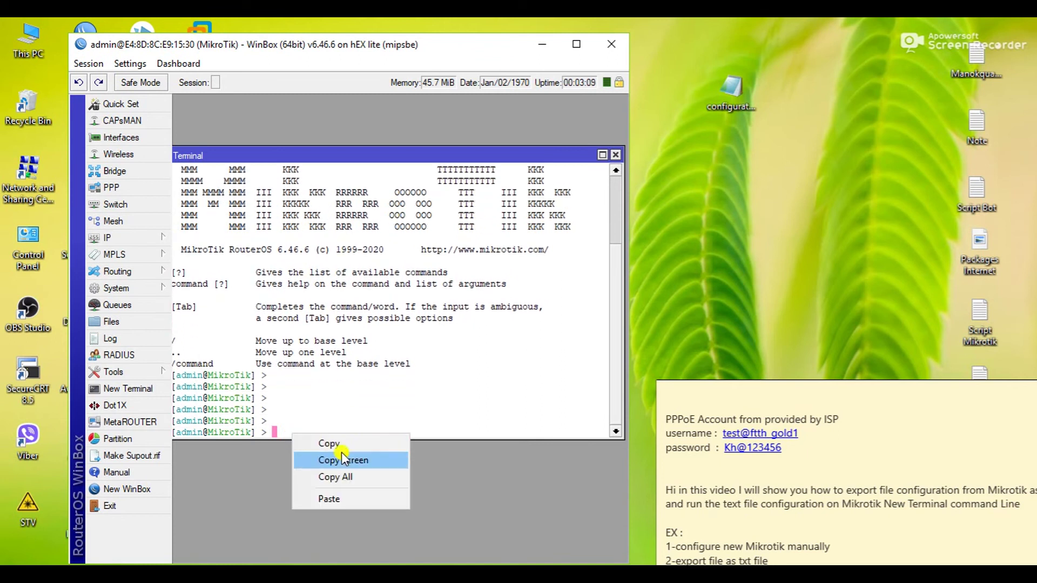
{"action": "left_click", "coordinate": [334, 500]}
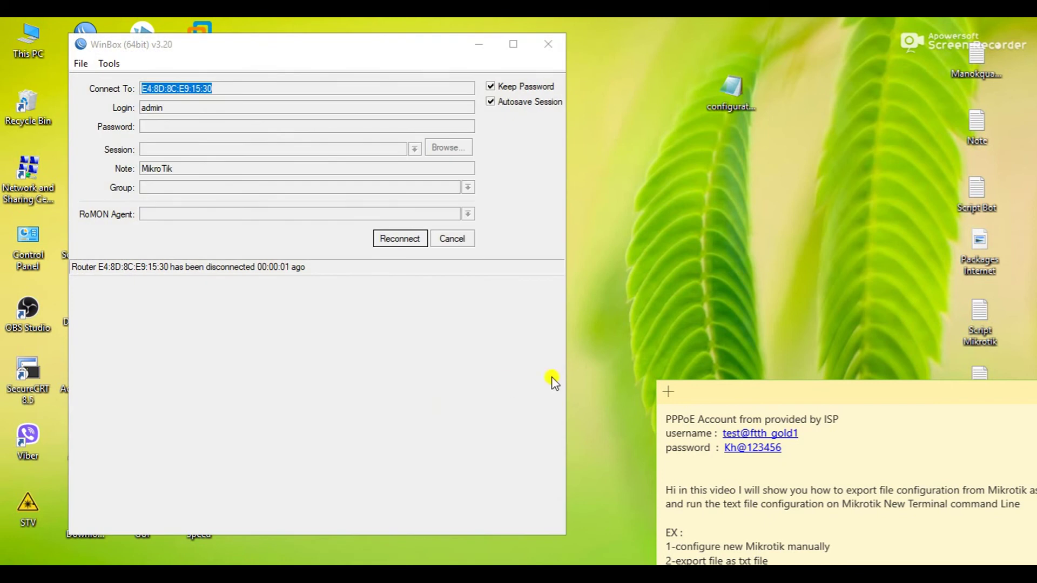
Move the sticky note up beside WinBox, reconnect to the router as admin, and close the terminal after entering a few blank lines.
{"action": "left_click_drag", "start_coordinate": [743, 397], "coordinate": [681, 194]}
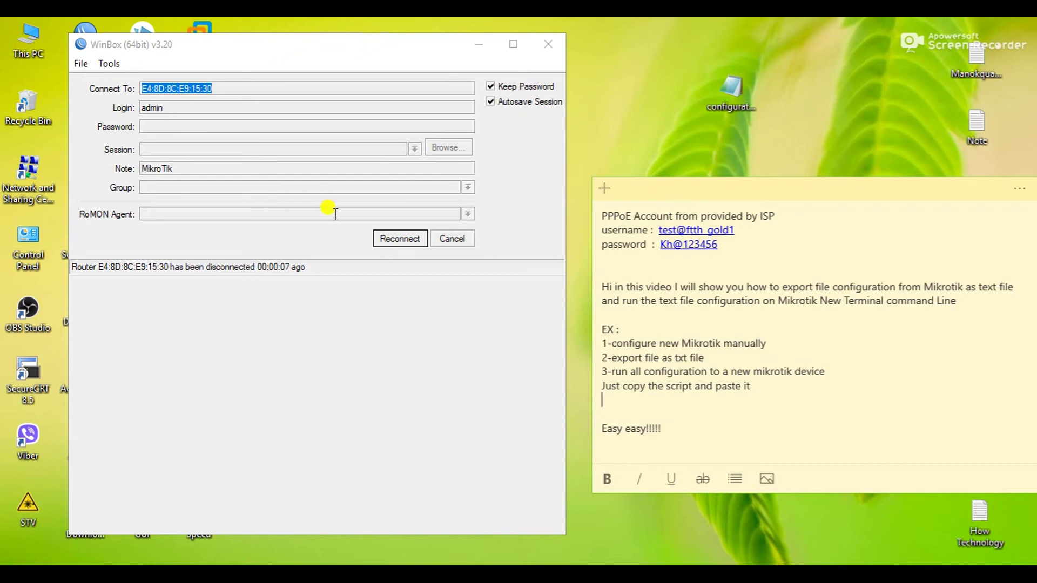
{"action": "left_click", "coordinate": [394, 240]}
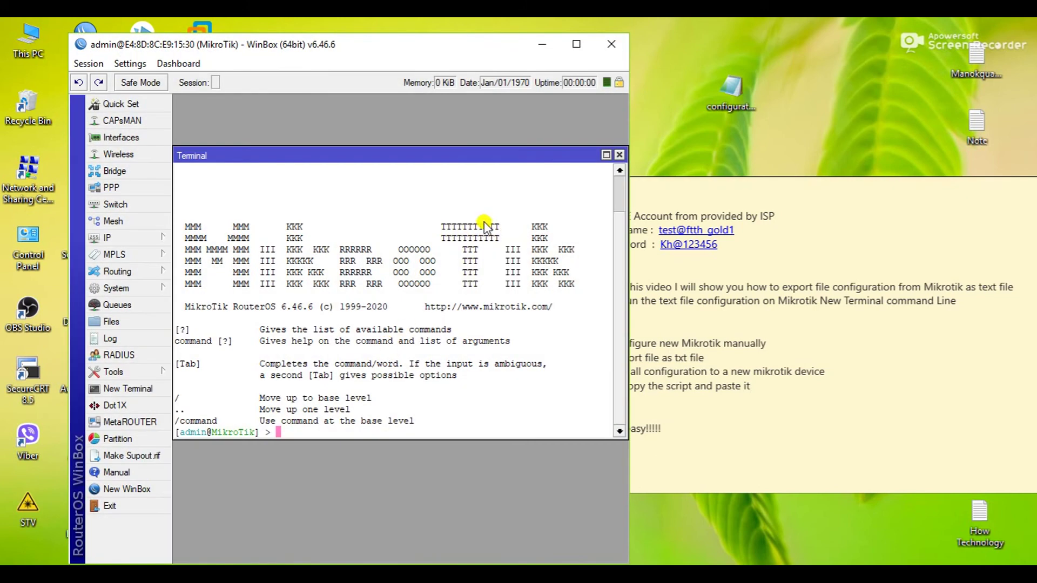
{"action": "key", "text": "Return"}
{"action": "key", "text": "Return"}
{"action": "key", "text": "Return"}
{"action": "key", "text": "Return"}
{"action": "key", "text": "Return"}
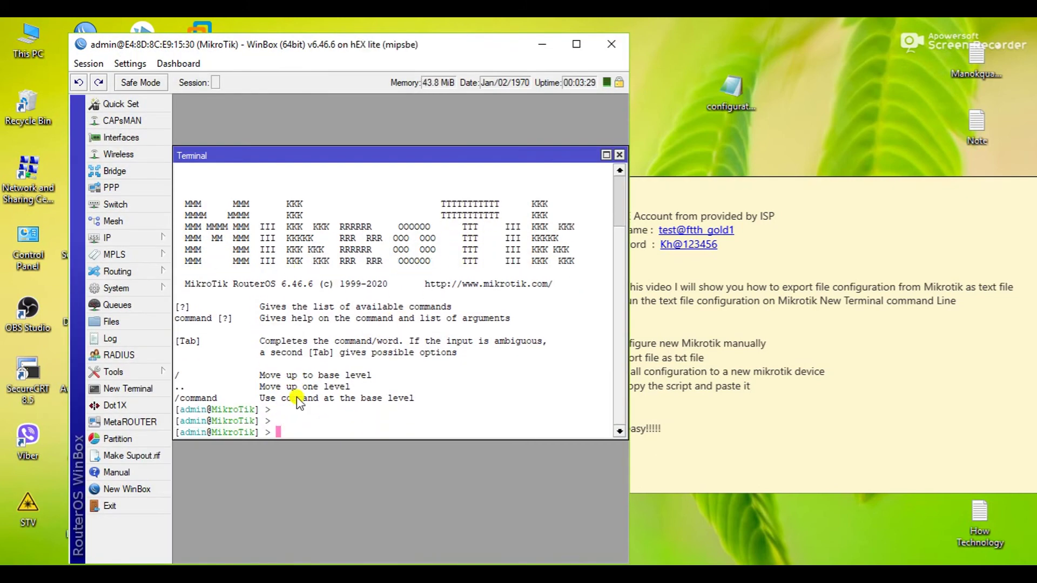
{"action": "key", "text": "Return"}
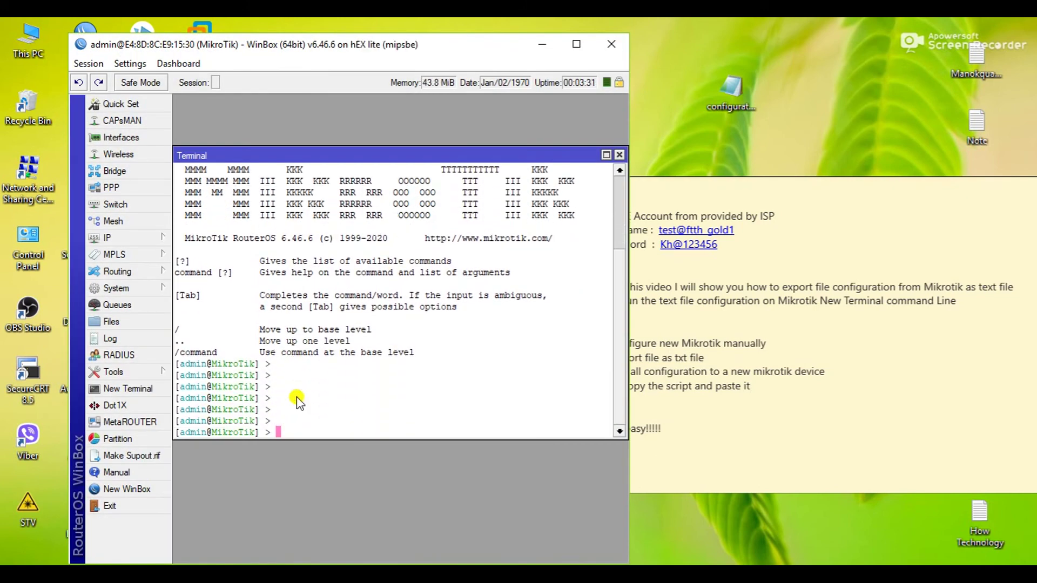
{"action": "left_click", "coordinate": [621, 157]}
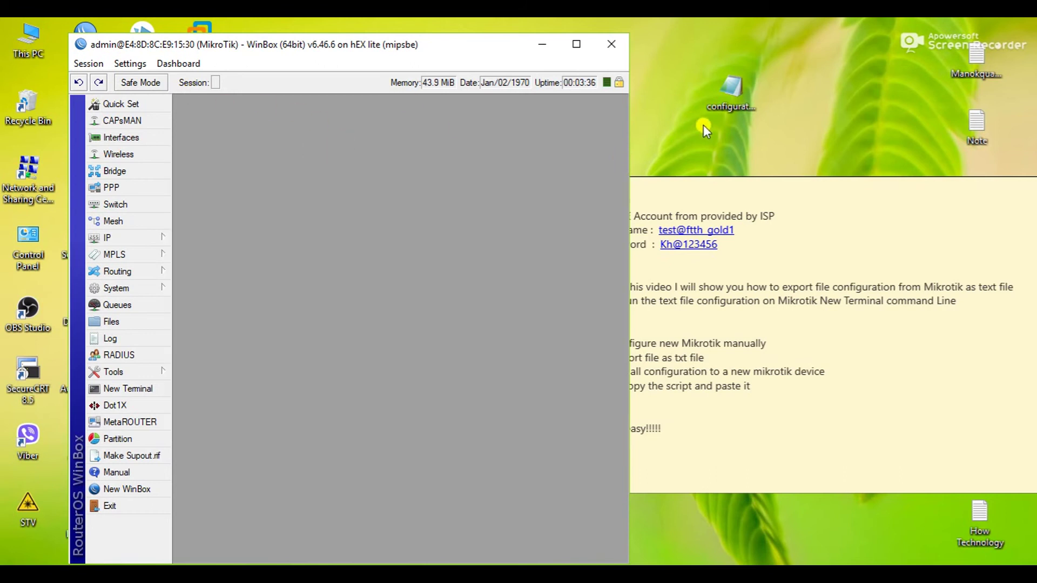
Move the sticky note slightly up and open the router's interface list to check the imported interfaces.
{"action": "left_click", "coordinate": [677, 190]}
{"action": "left_click_drag", "start_coordinate": [722, 194], "coordinate": [709, 169]}
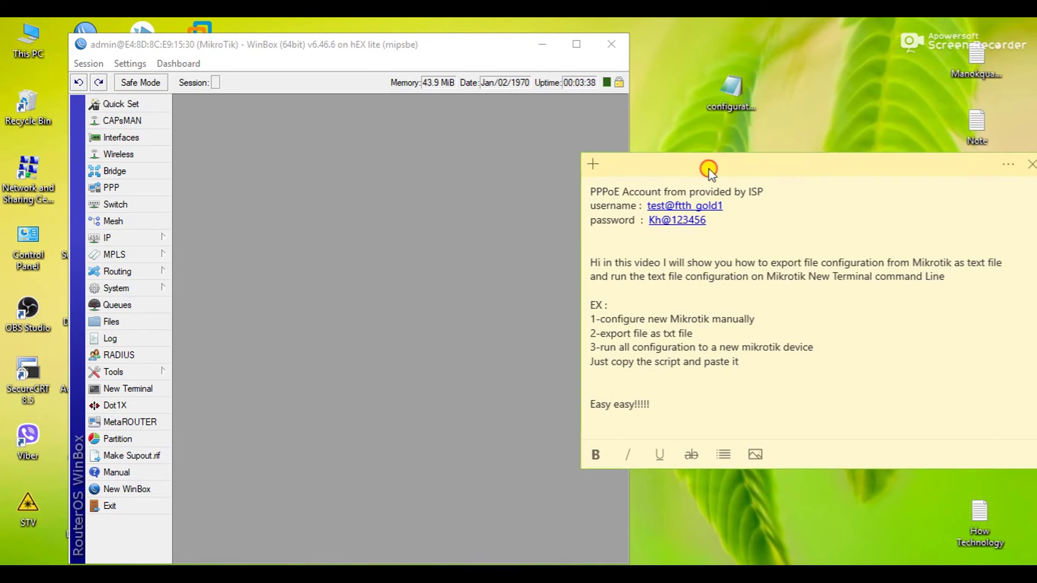
{"action": "left_click", "coordinate": [135, 138]}
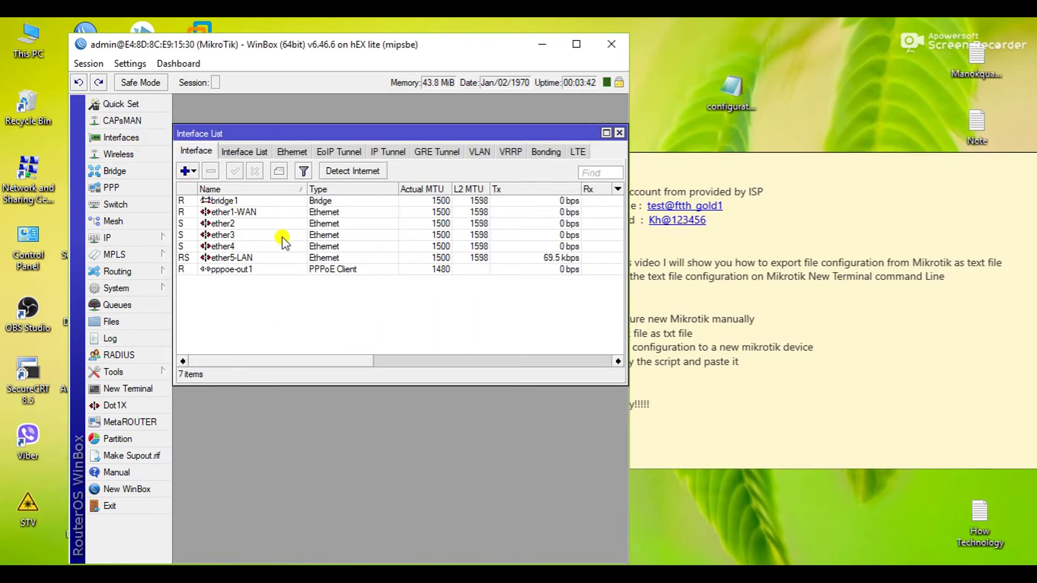
Write "Let test" in the Windows Run box, clear the text, and close the box.
{"action": "key", "text": "super+r"}
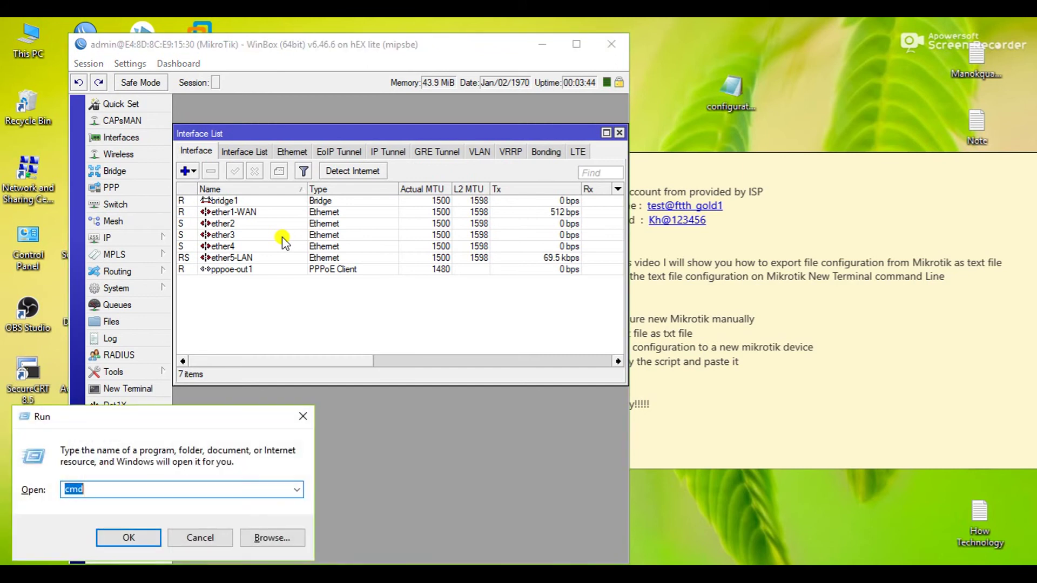
{"action": "type", "text": "Let test"}
{"action": "key", "text": "ctrl+a"}
{"action": "key", "text": "BackSpace"}
{"action": "left_click", "coordinate": [300, 414]}
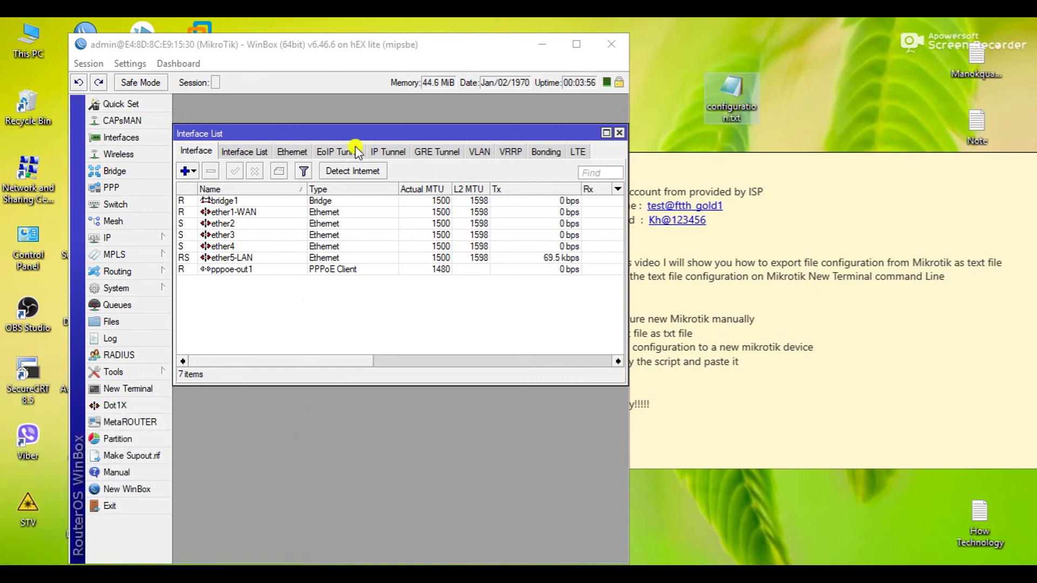
Maximize the WinBox window and move the interface list to the middle of the workspace.
{"action": "left_click_drag", "start_coordinate": [377, 131], "coordinate": [365, 133]}
{"action": "left_click", "coordinate": [576, 44]}
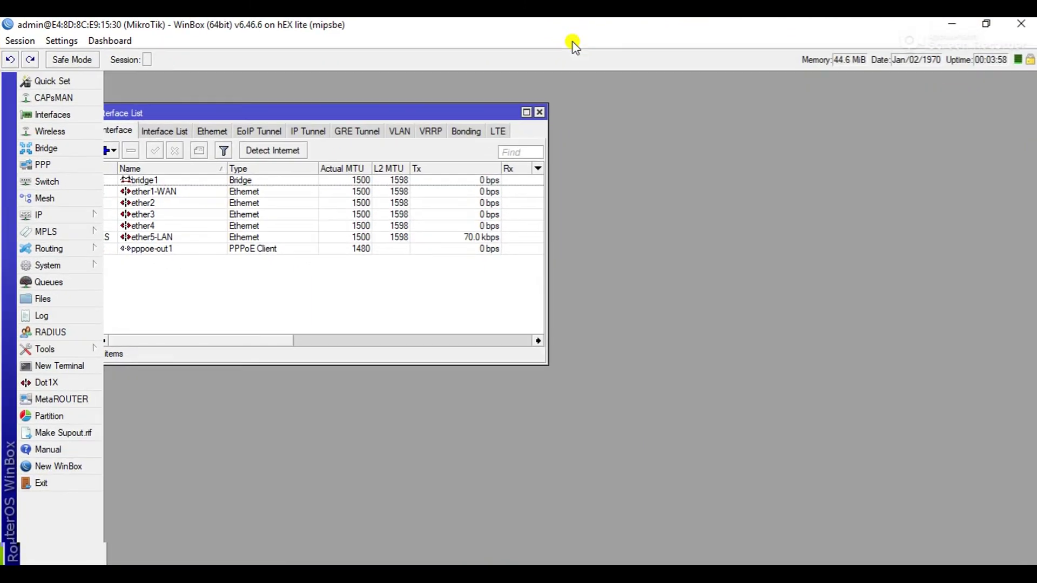
{"action": "left_click_drag", "start_coordinate": [454, 116], "coordinate": [726, 128]}
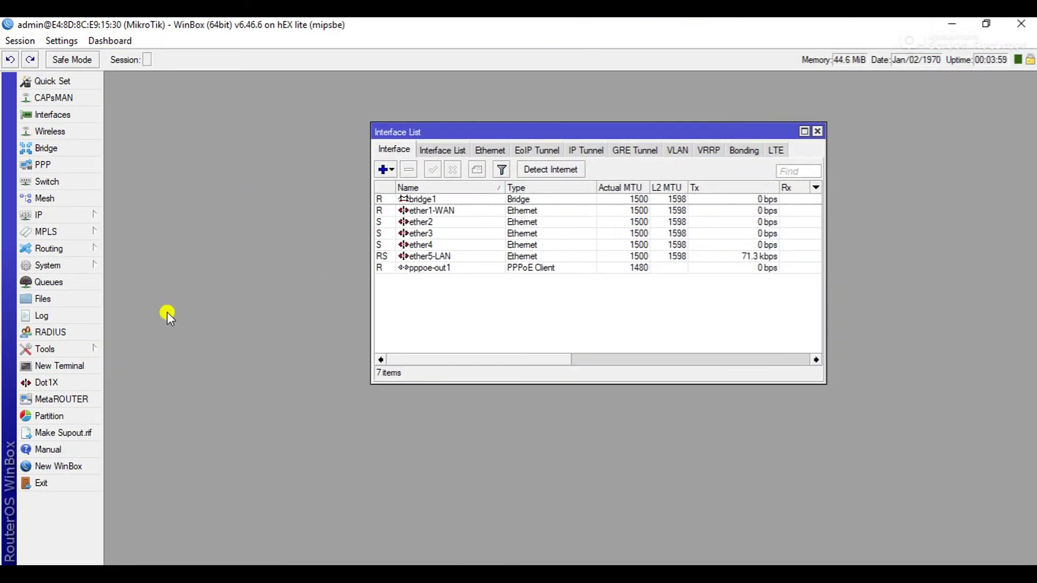
Test the internet connection by running "ping google.com" in a new router terminal, and close the terminal.
{"action": "left_click", "coordinate": [81, 367]}
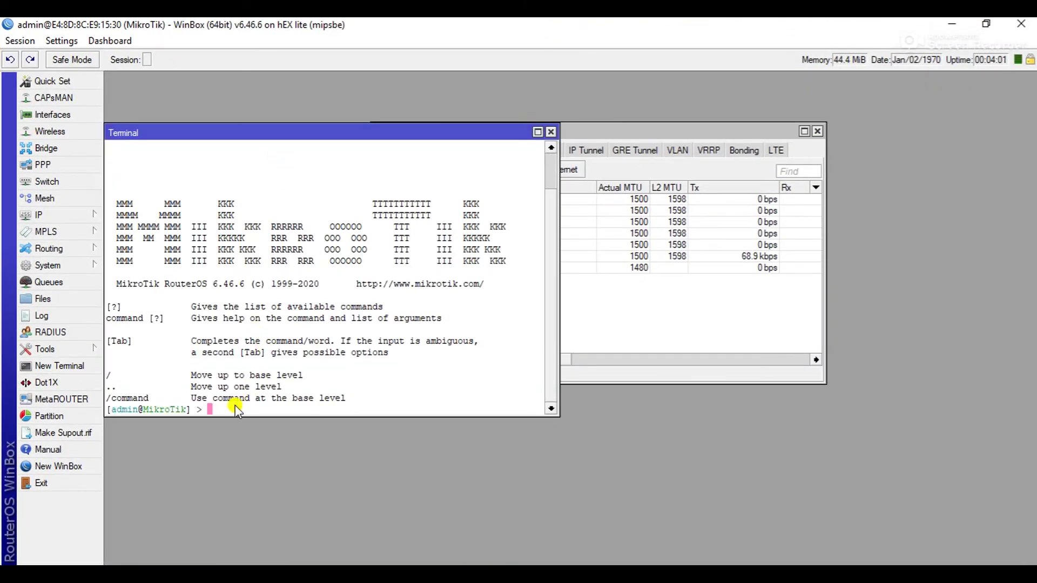
{"action": "type", "text": "ping google.com"}
{"action": "key", "text": "Return"}
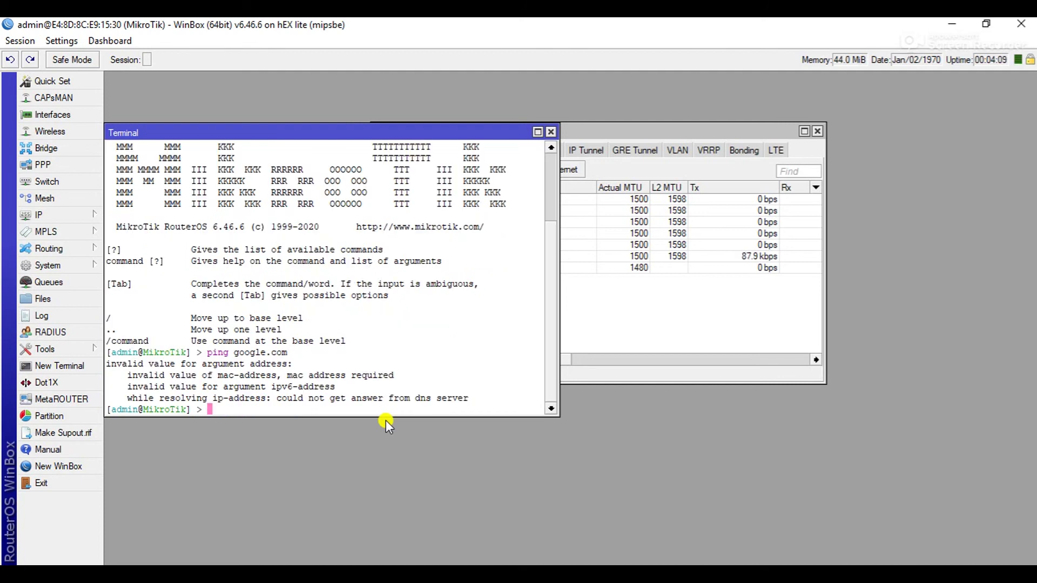
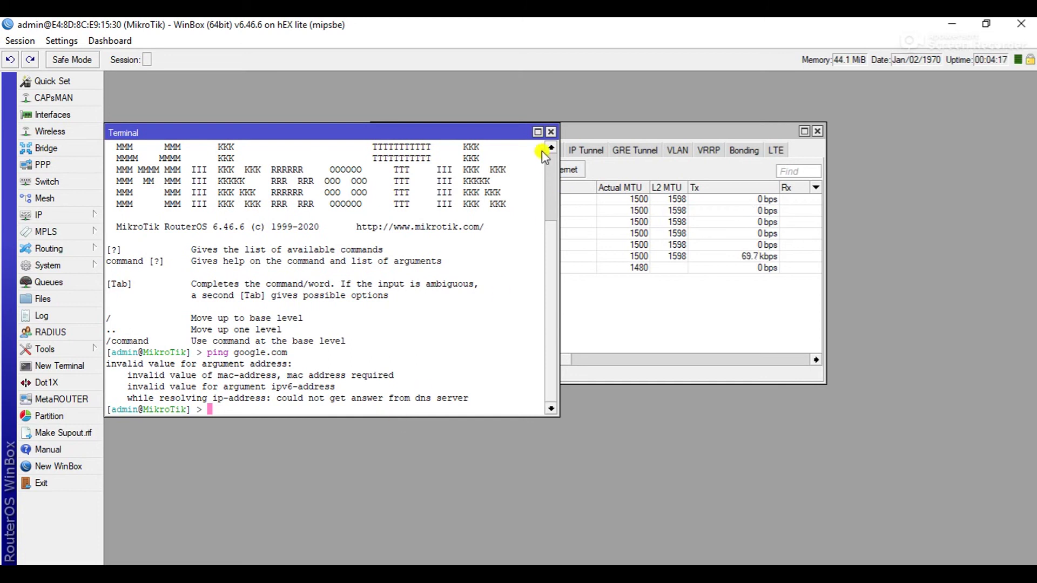
{"action": "left_click", "coordinate": [552, 134]}
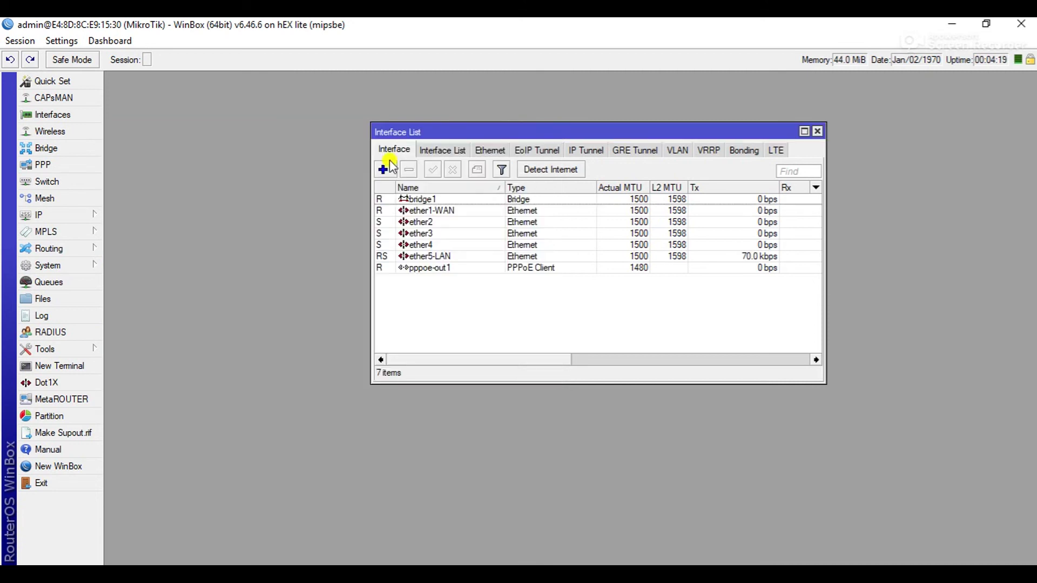
Review the router's firewall filter, NAT, and mangle rules, and close the firewall window.
{"action": "left_click", "coordinate": [54, 216]}
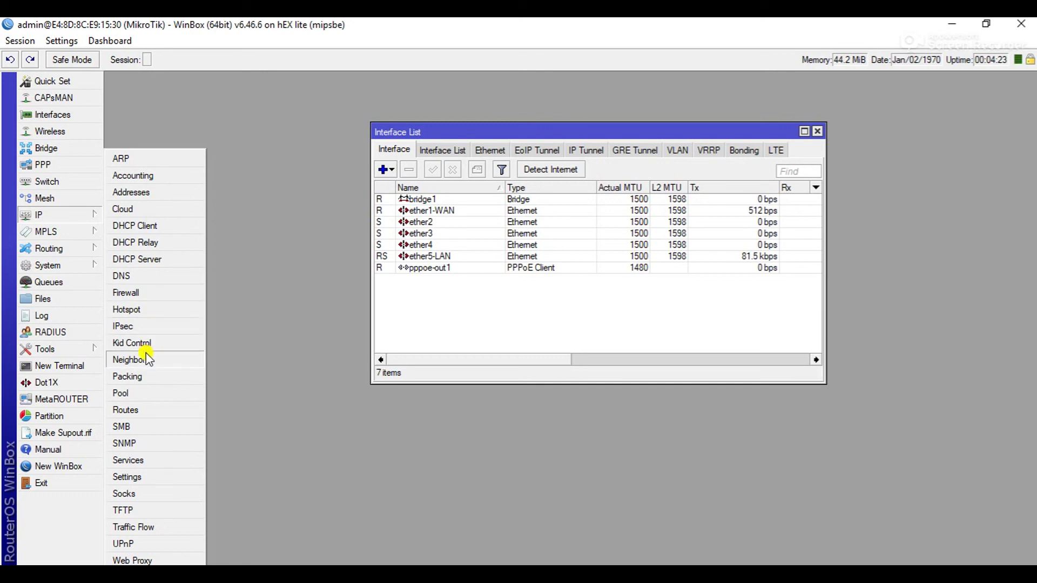
{"action": "left_click", "coordinate": [134, 292]}
{"action": "left_click", "coordinate": [147, 179]}
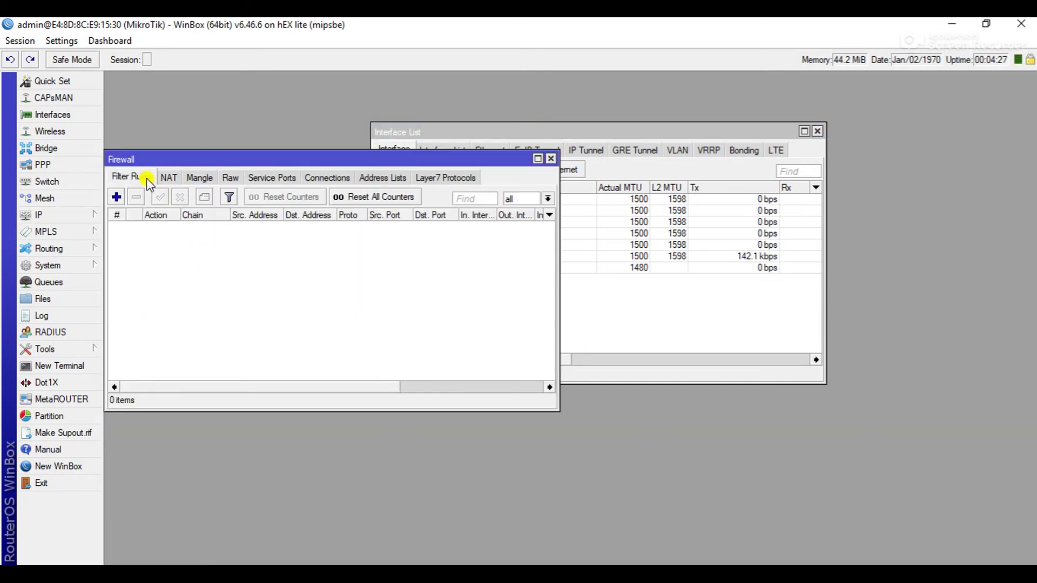
{"action": "left_click", "coordinate": [174, 180]}
{"action": "left_click", "coordinate": [198, 179]}
{"action": "left_click", "coordinate": [169, 180]}
{"action": "left_click", "coordinate": [146, 179]}
{"action": "left_click", "coordinate": [551, 159]}
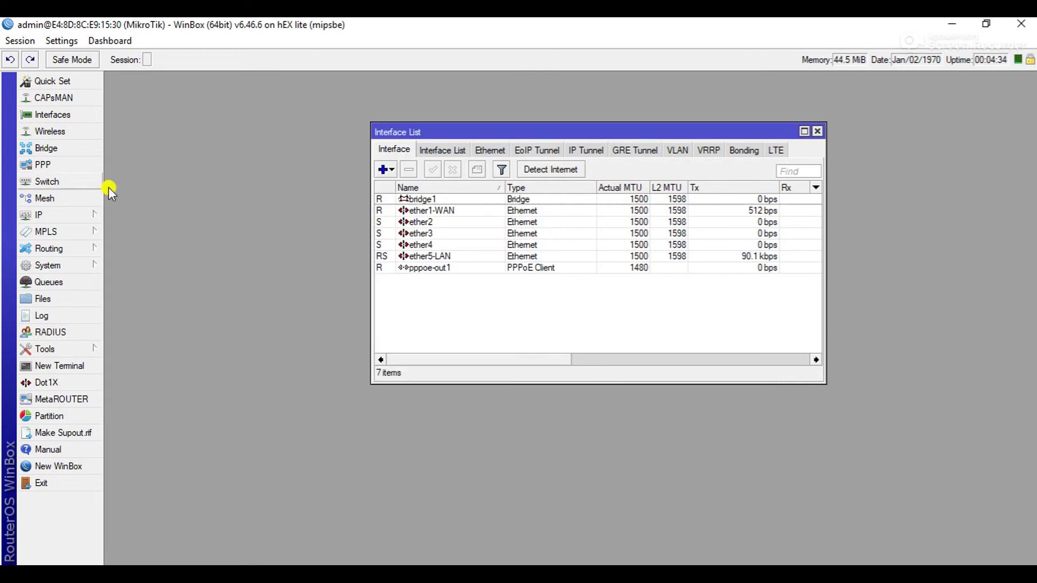
{"action": "left_click", "coordinate": [30, 214]}
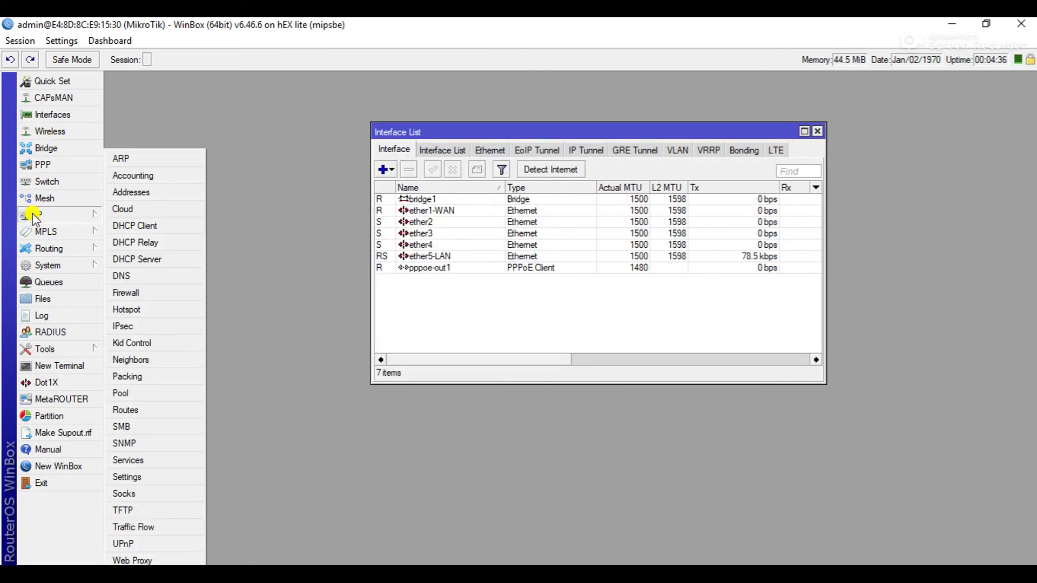
{"action": "left_click", "coordinate": [245, 208]}
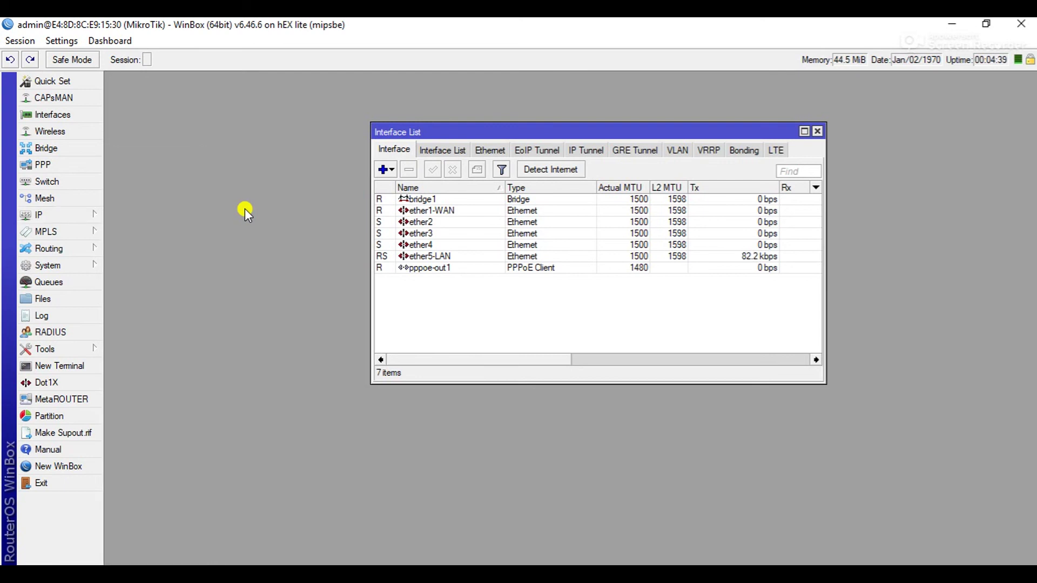
Inspect the dial-out settings and connection status of the pppoe-out1 interface, and close its properties.
{"action": "double_click", "coordinate": [459, 267]}
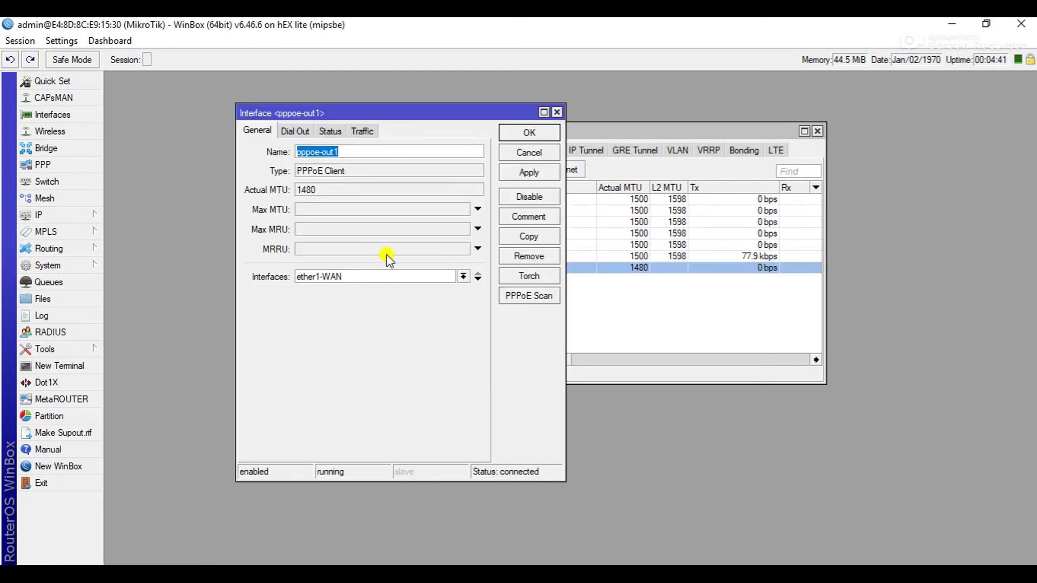
{"action": "left_click", "coordinate": [295, 131]}
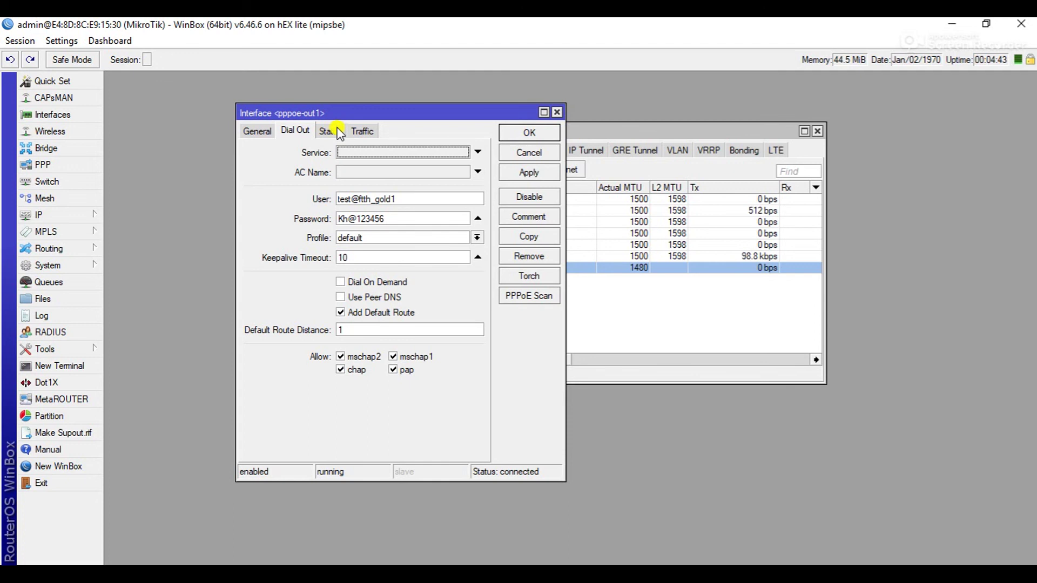
{"action": "left_click", "coordinate": [337, 130]}
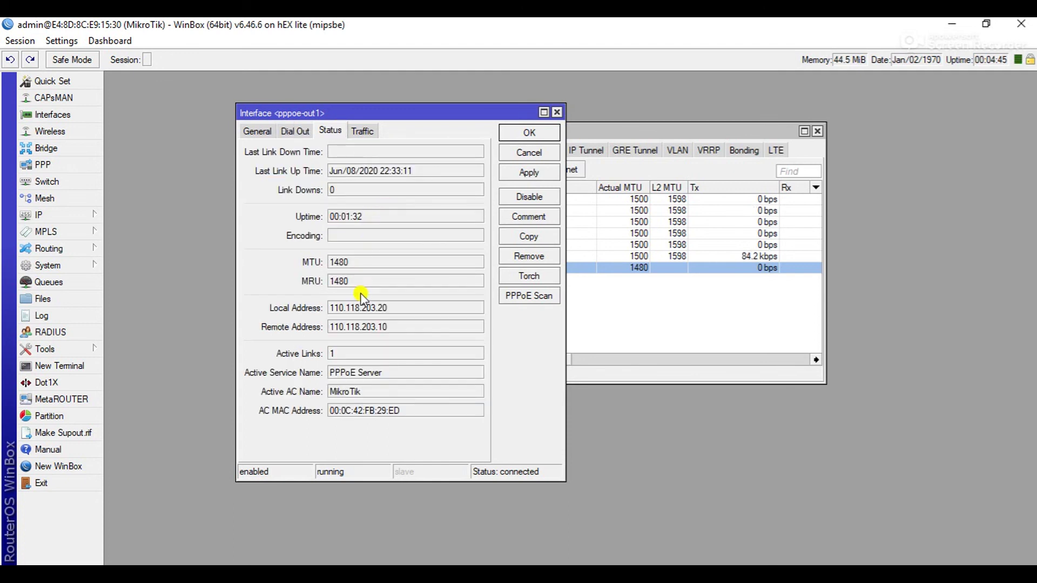
{"action": "left_click", "coordinate": [556, 112]}
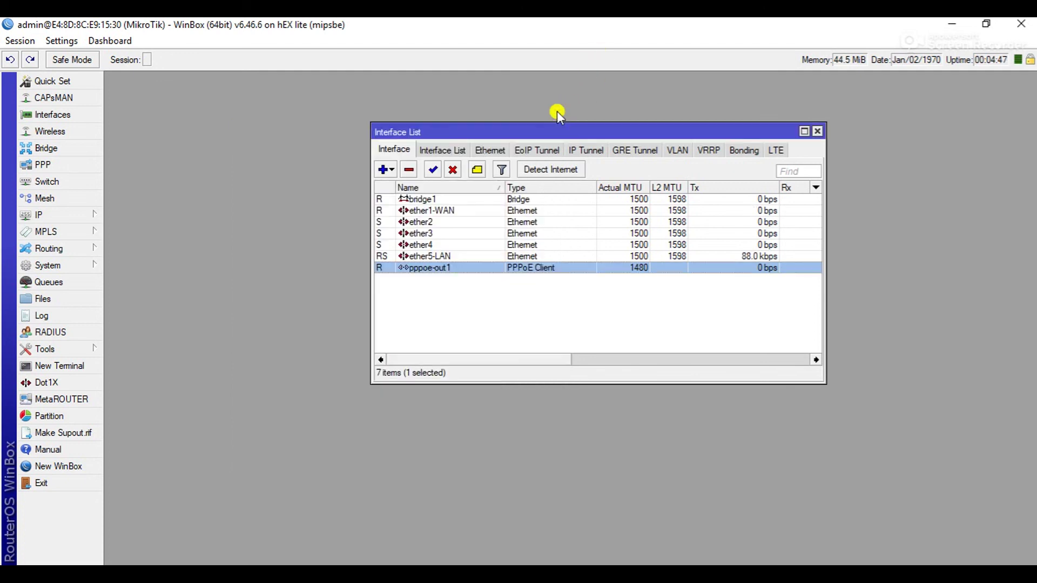
{"action": "left_click_drag", "start_coordinate": [557, 131], "coordinate": [540, 129]}
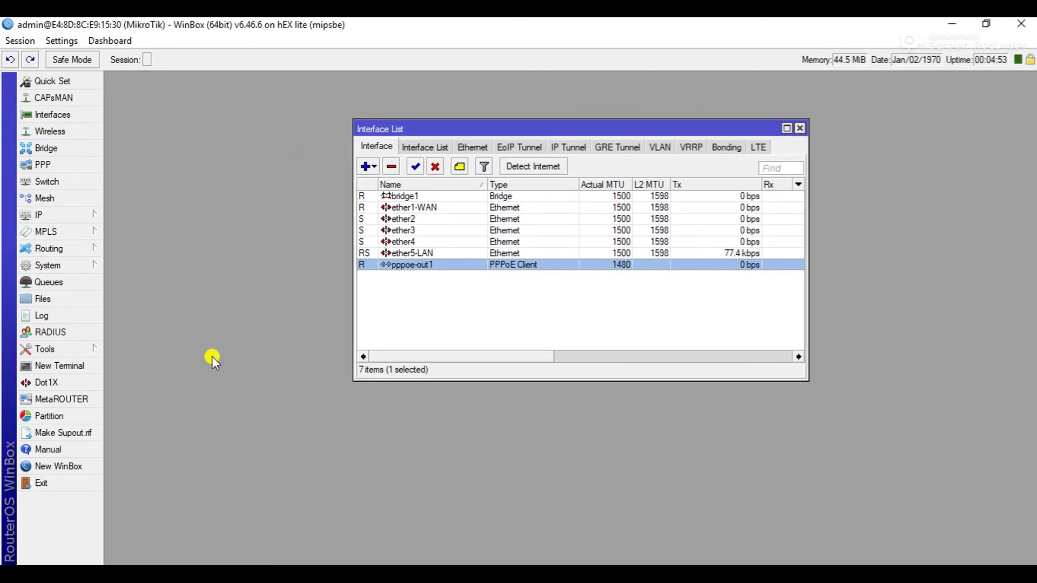
{"action": "key", "text": "super+r"}
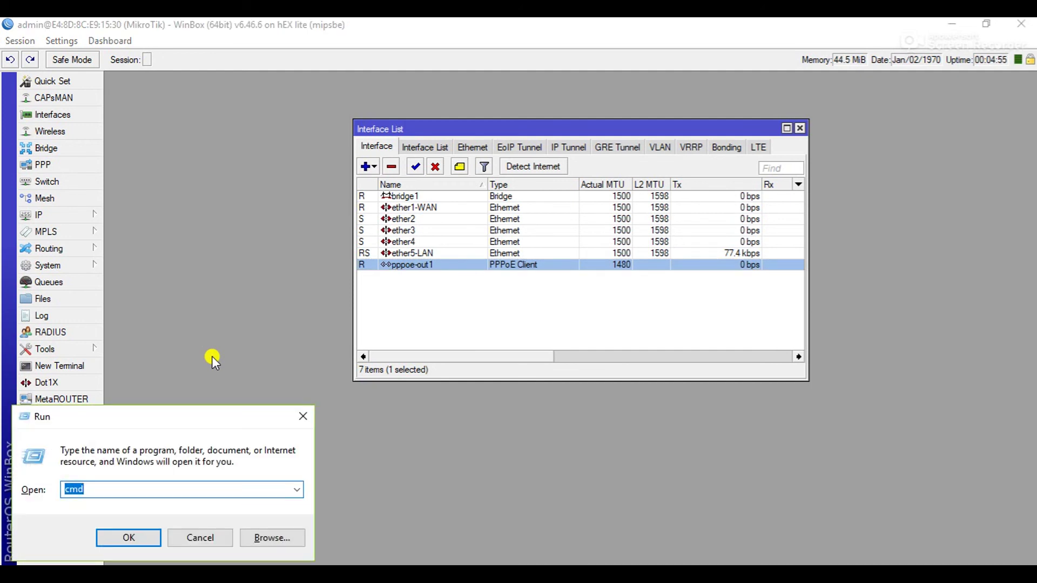
{"action": "type", "text": "We have to restart"}
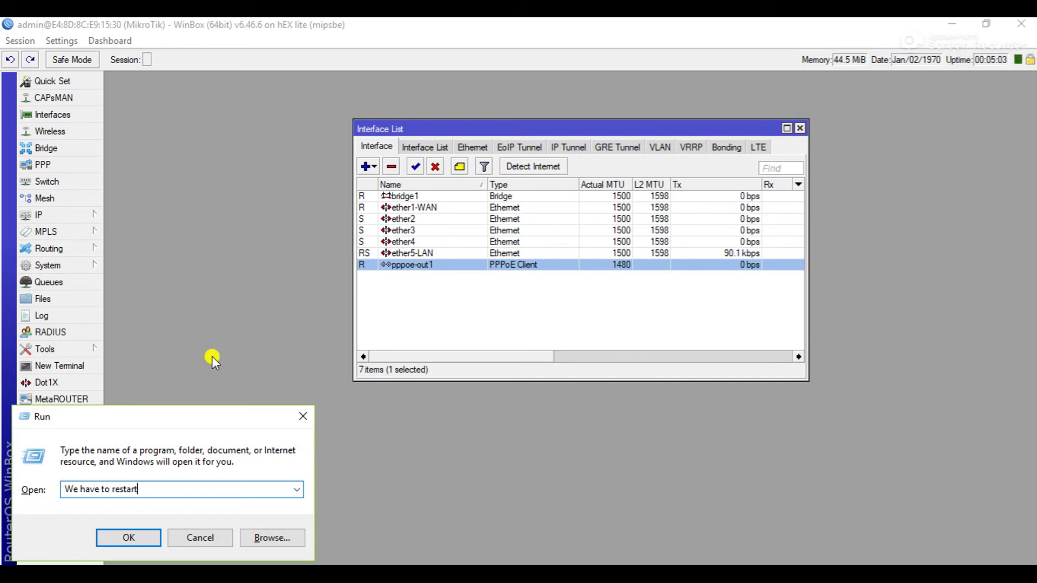
{"action": "type", "text": " the router with this ver"}
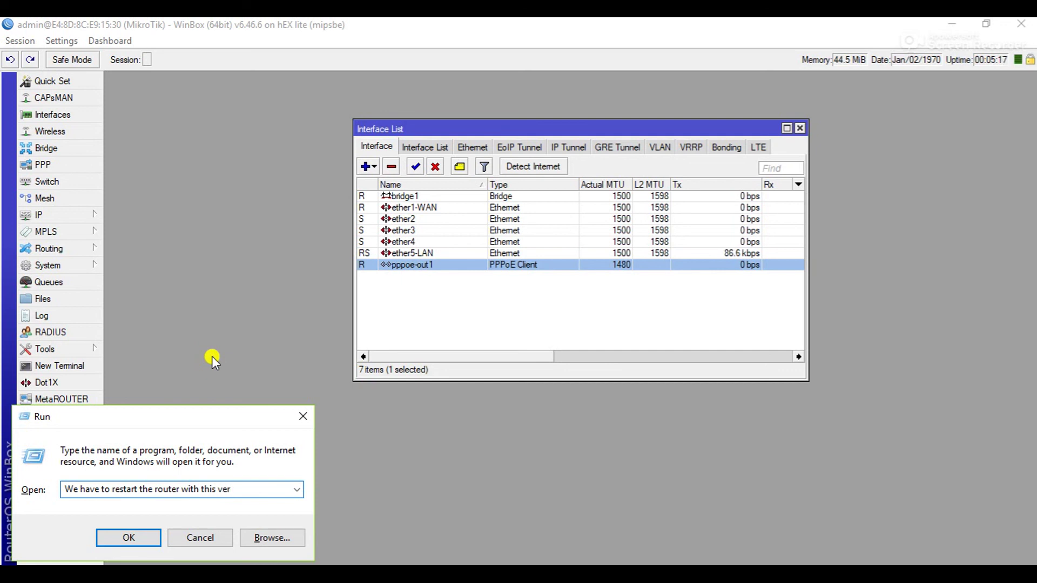
{"action": "type", "text": "sion to make"}
{"action": "key", "text": "ctrl+a"}
{"action": "key", "text": "BackSpace"}
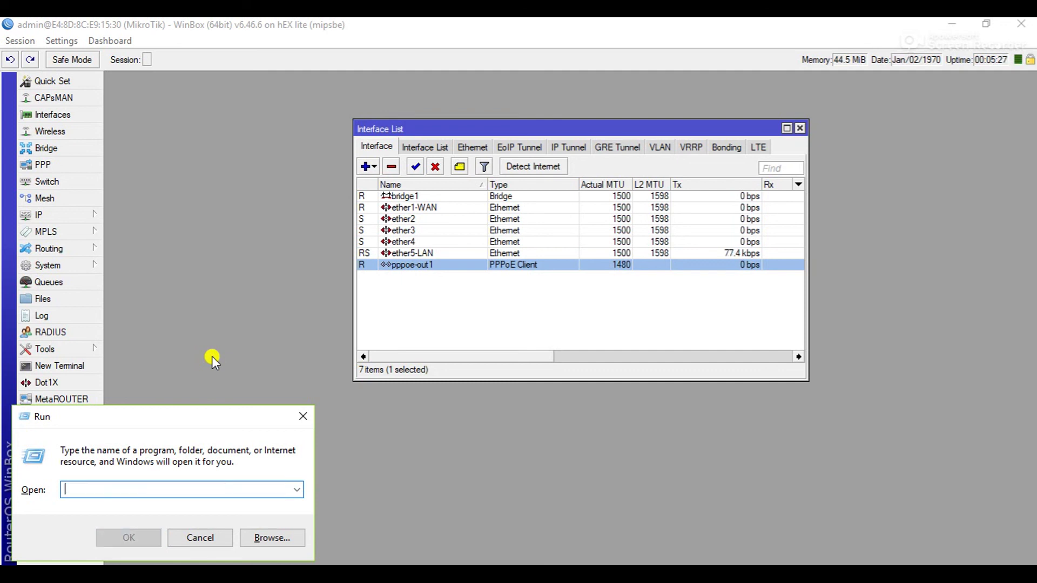
{"action": "type", "text": "new "}
{"action": "type", "text": "confi"}
{"action": "type", "text": "re\\"}
{"action": "key", "text": "BackSpace"}
{"action": "key", "text": "BackSpace"}
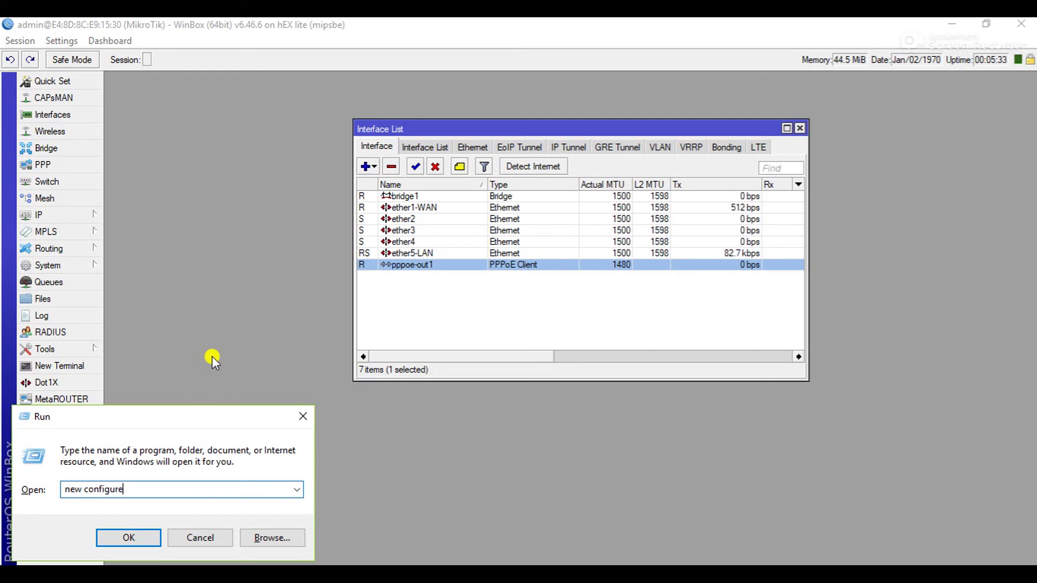
{"action": "type", "text": "ation take effect"}
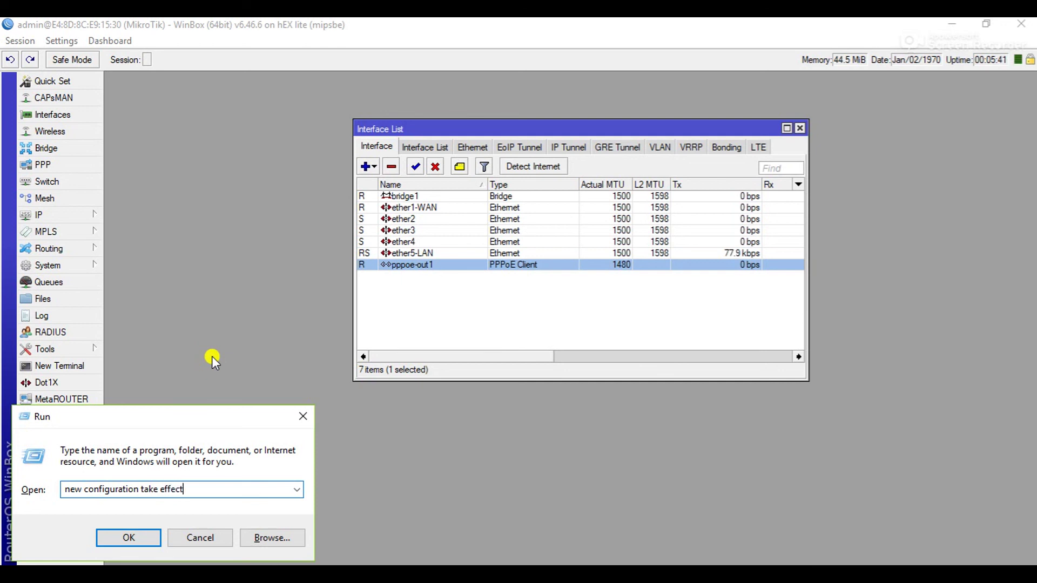
{"action": "key", "text": "ctrl+a"}
{"action": "key", "text": "BackSpace"}
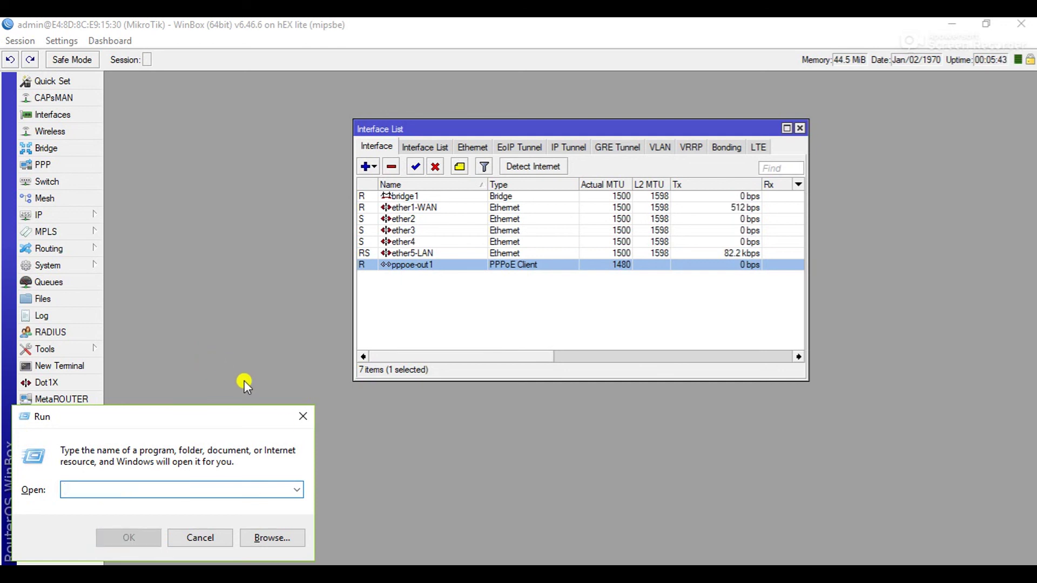
{"action": "left_click", "coordinate": [303, 416]}
Close the interface list and reboot the router.
{"action": "left_click", "coordinate": [799, 129]}
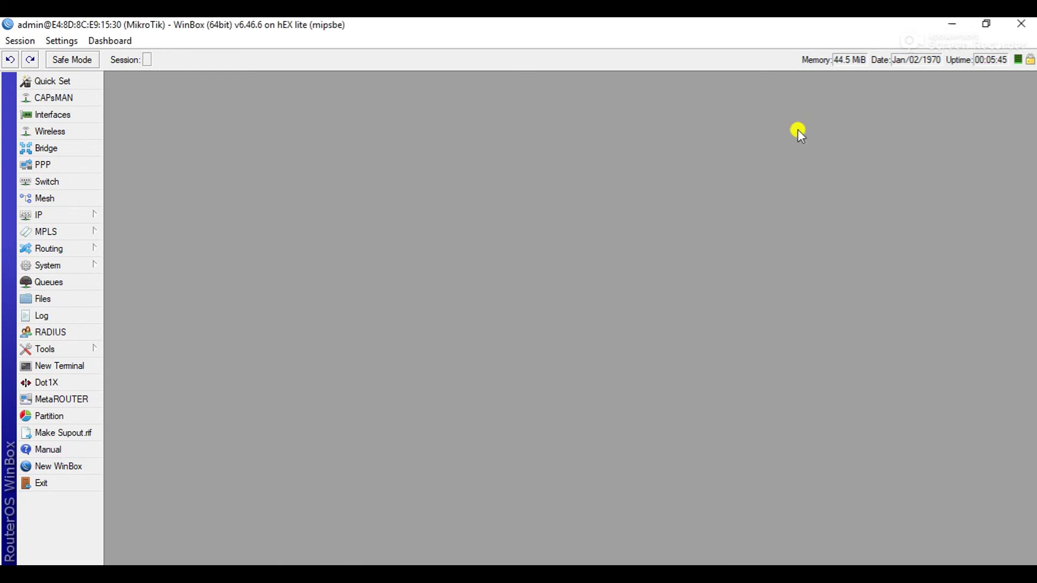
{"action": "left_click", "coordinate": [67, 266]}
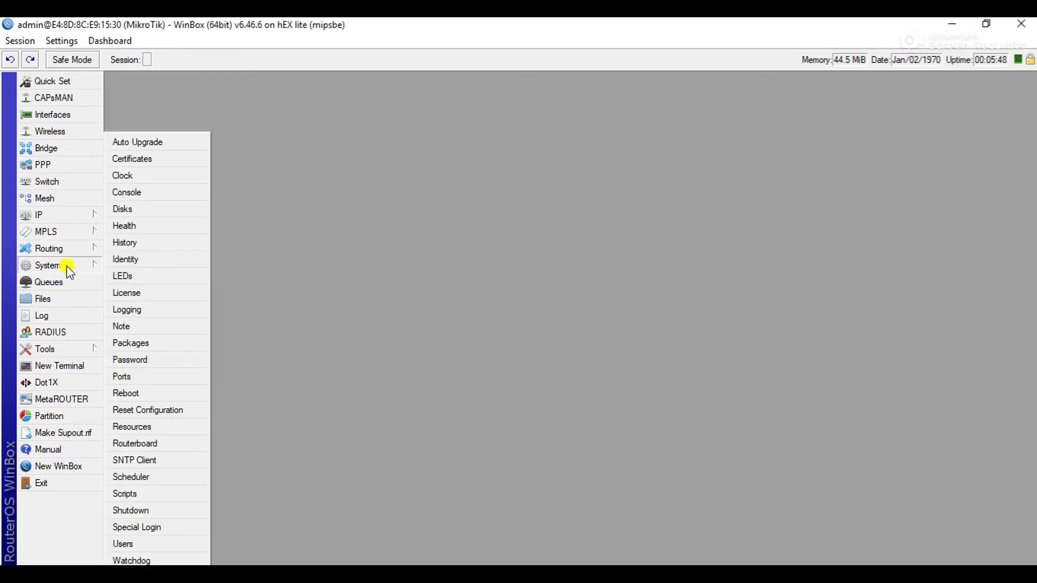
{"action": "left_click", "coordinate": [143, 394]}
{"action": "left_click", "coordinate": [506, 315]}
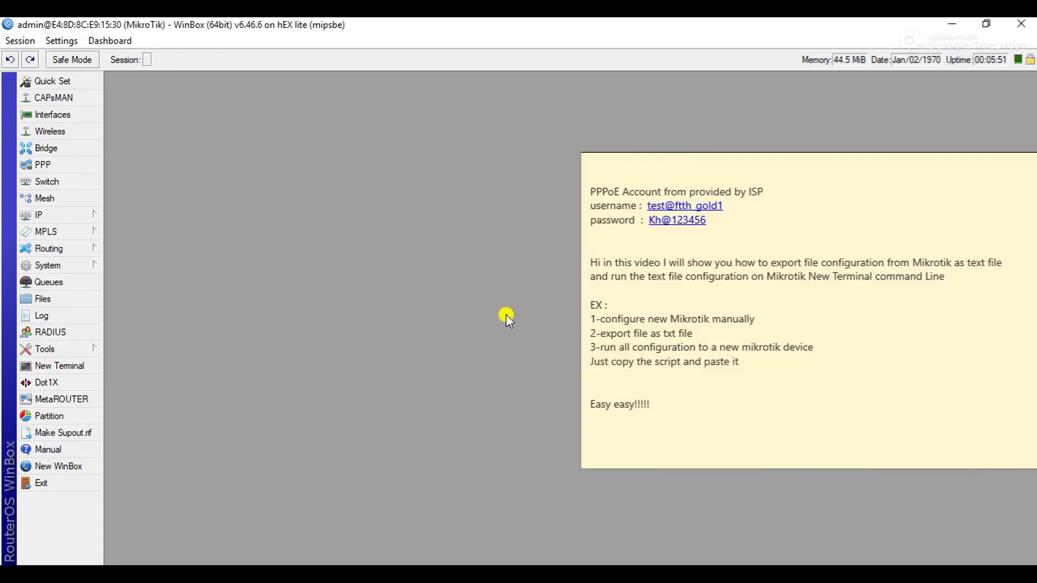
Restore the WinBox window to its smaller size and move the sticky note slightly higher on the desktop.
{"action": "left_click", "coordinate": [986, 23]}
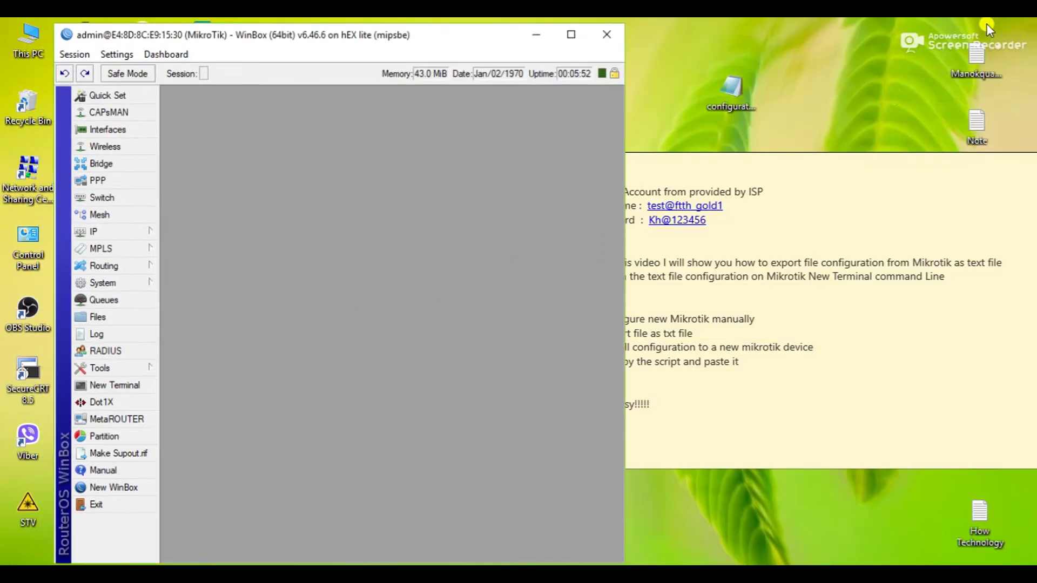
{"action": "left_click", "coordinate": [695, 160]}
{"action": "mouse_move", "coordinate": [675, 162]}
{"action": "left_mouse_down"}
{"action": "mouse_move", "coordinate": [613, 143]}
{"action": "mouse_move", "coordinate": [691, 167]}
{"action": "mouse_move", "coordinate": [671, 145]}
{"action": "left_mouse_up"}
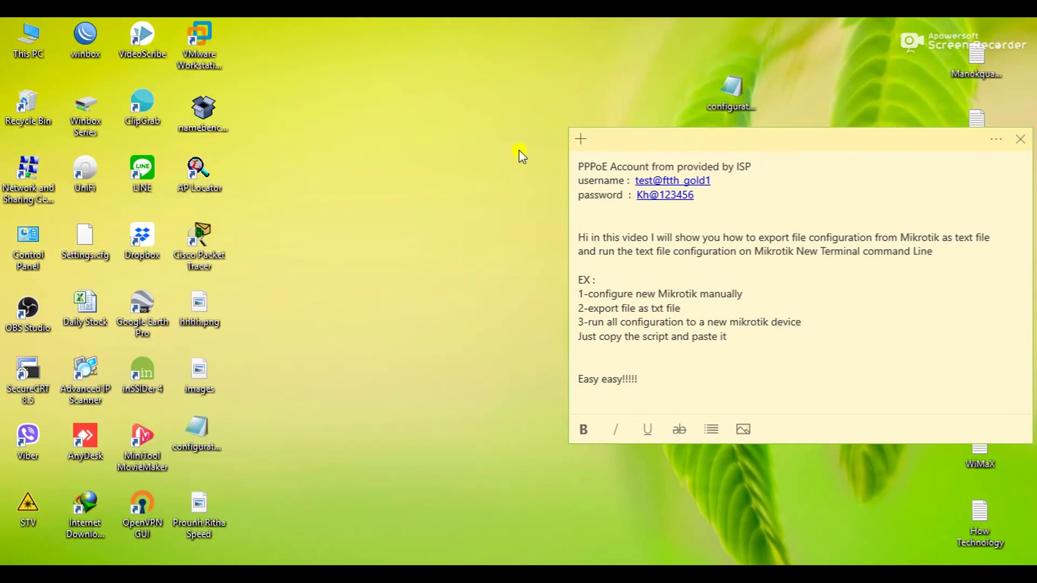
{"action": "left_click", "coordinate": [872, 535]}
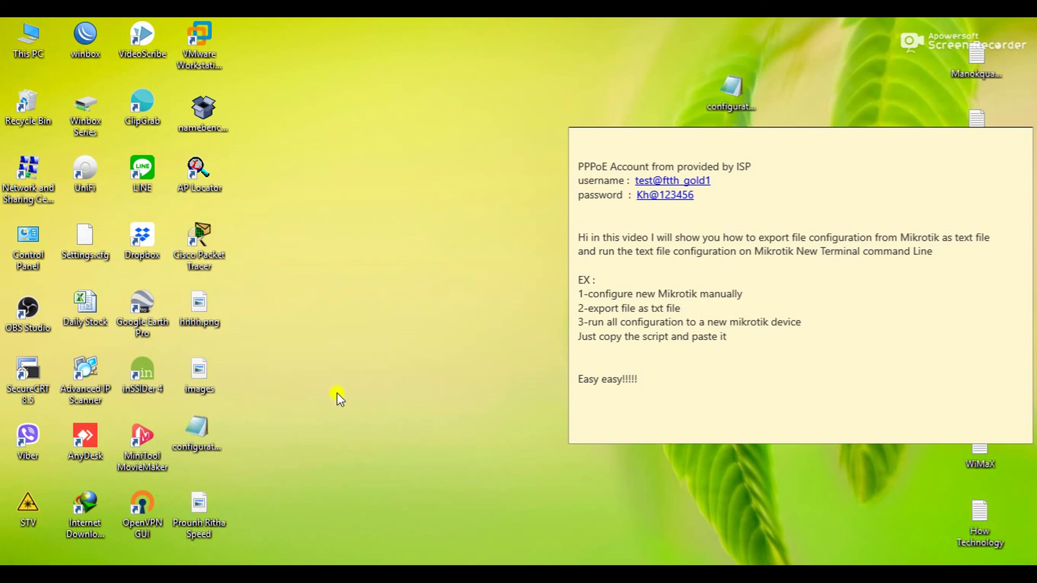
Refresh the neighbor list in the WinBox login window and reconnect to the MikroTik router at 192.168.10.1 as admin.
{"action": "key", "text": "alt+Tab"}
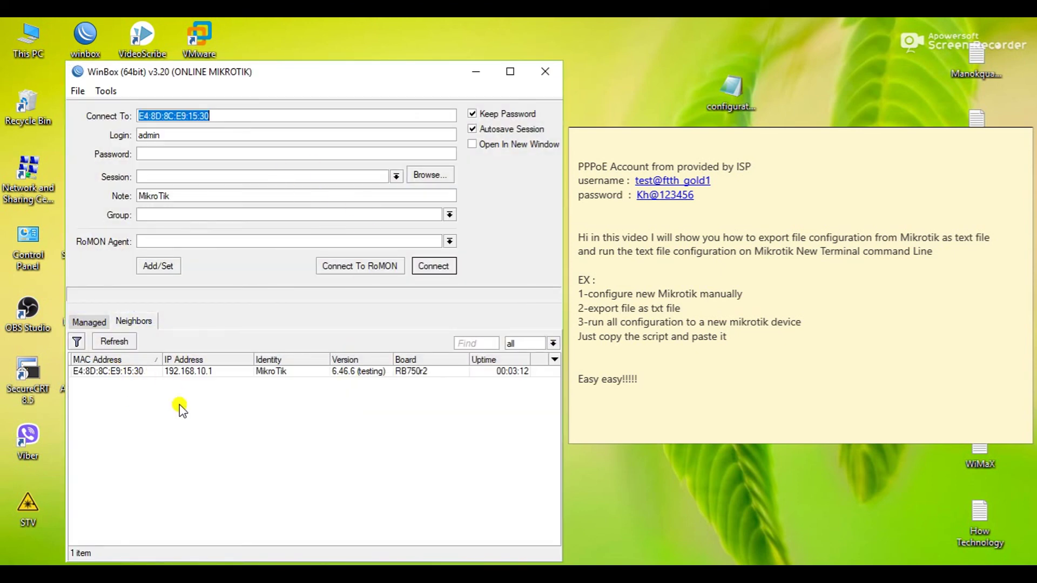
{"action": "left_click", "coordinate": [124, 342]}
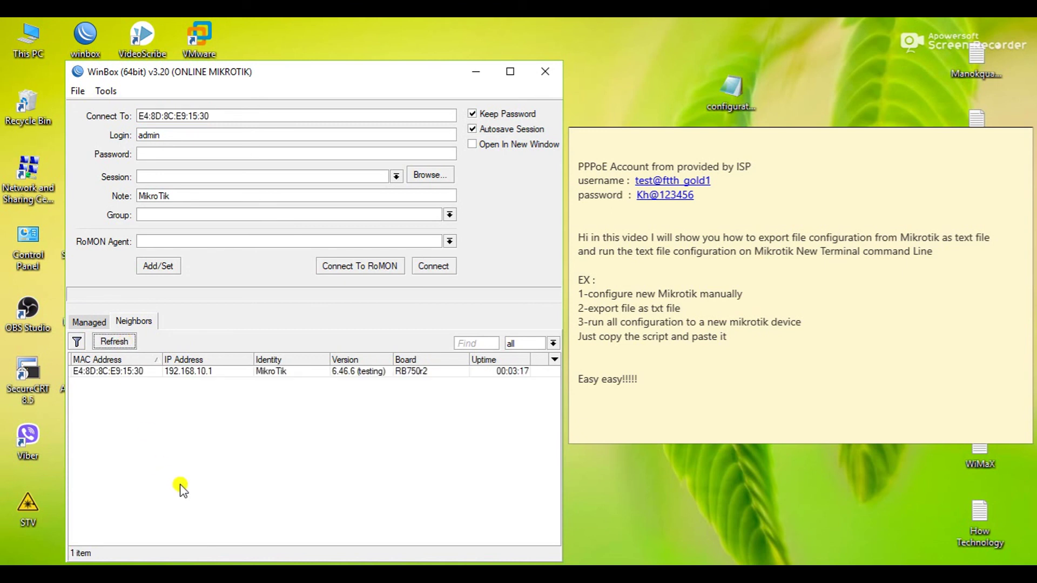
{"action": "left_click", "coordinate": [136, 374]}
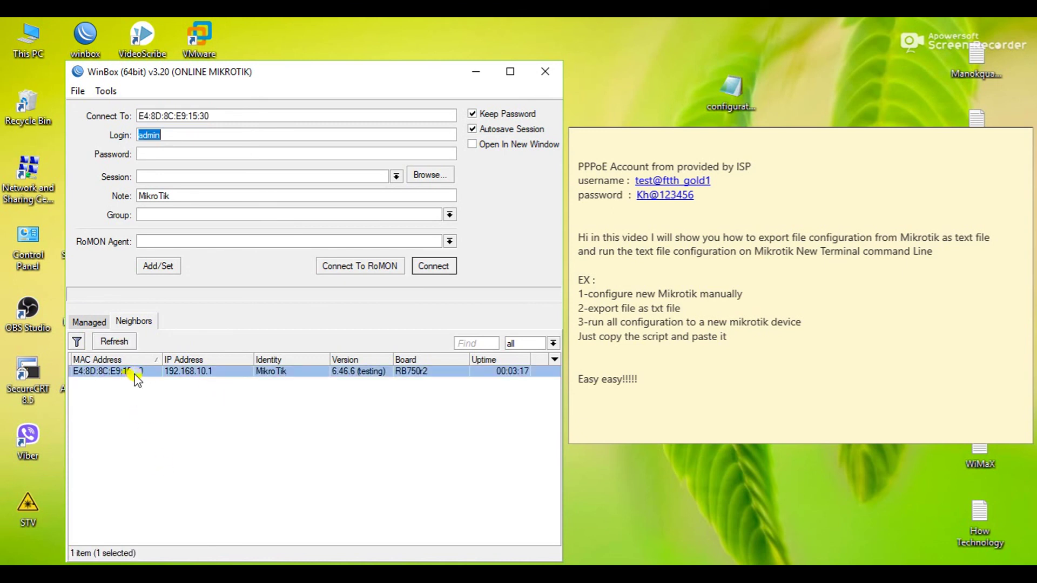
{"action": "left_click", "coordinate": [434, 267]}
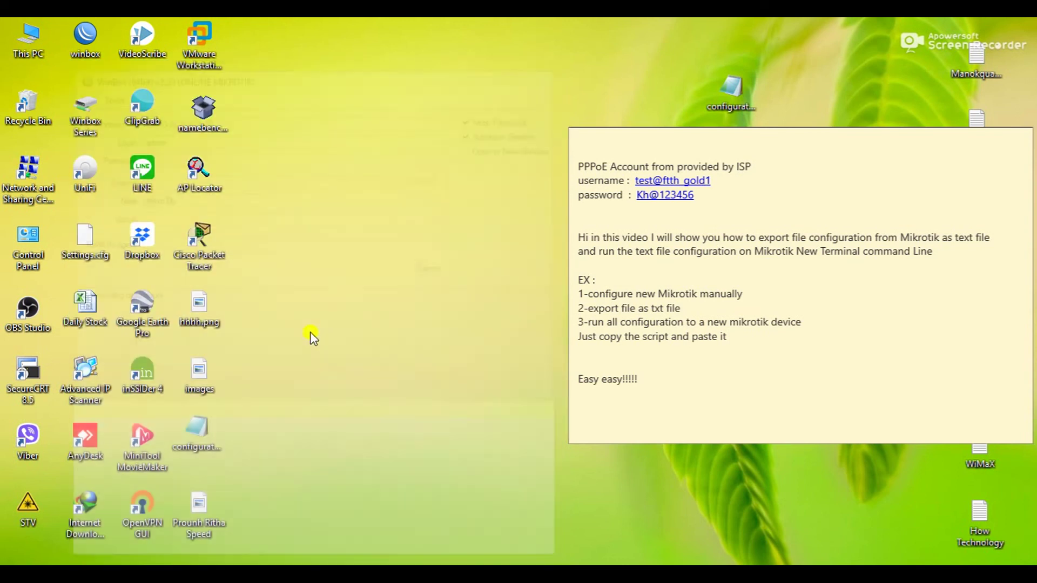
Check the rebooted router's interface list and firewall NAT rule, close both windows, and minimize WinBox.
{"action": "left_click", "coordinate": [125, 138]}
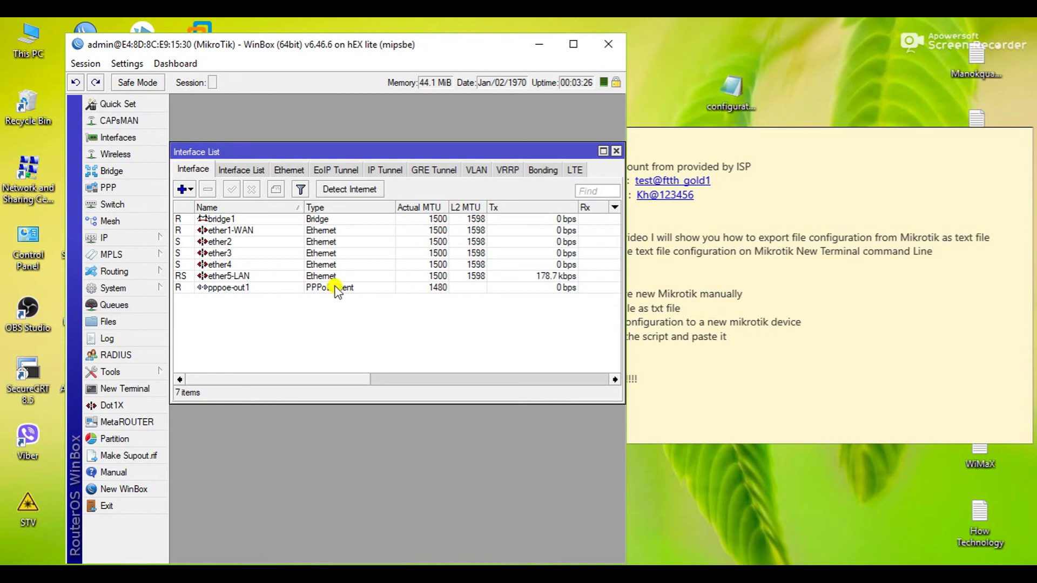
{"action": "left_click", "coordinate": [618, 152]}
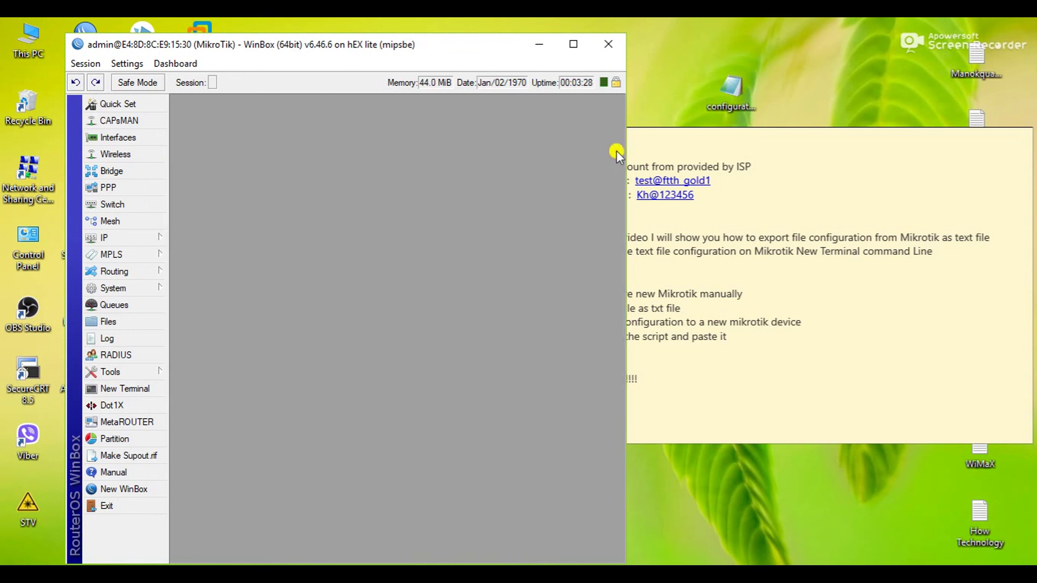
{"action": "left_click", "coordinate": [134, 237]}
{"action": "left_click", "coordinate": [191, 292]}
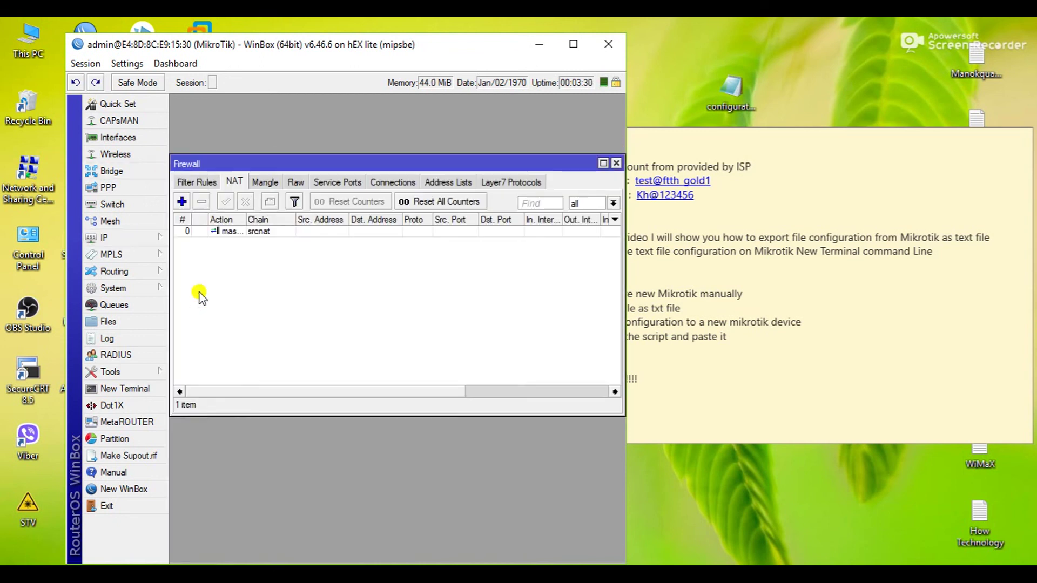
{"action": "left_click", "coordinate": [268, 232]}
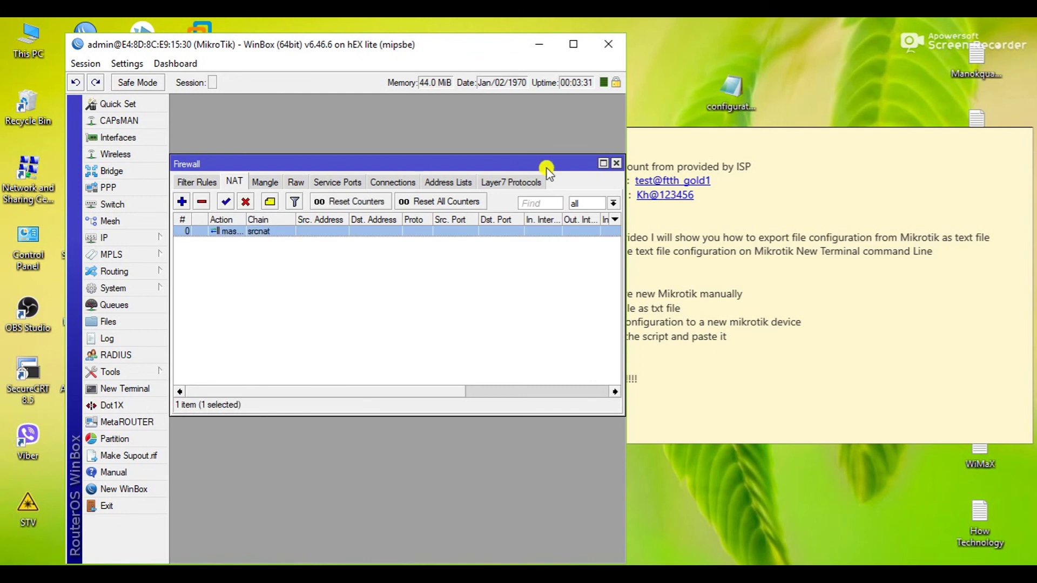
{"action": "left_click", "coordinate": [616, 163]}
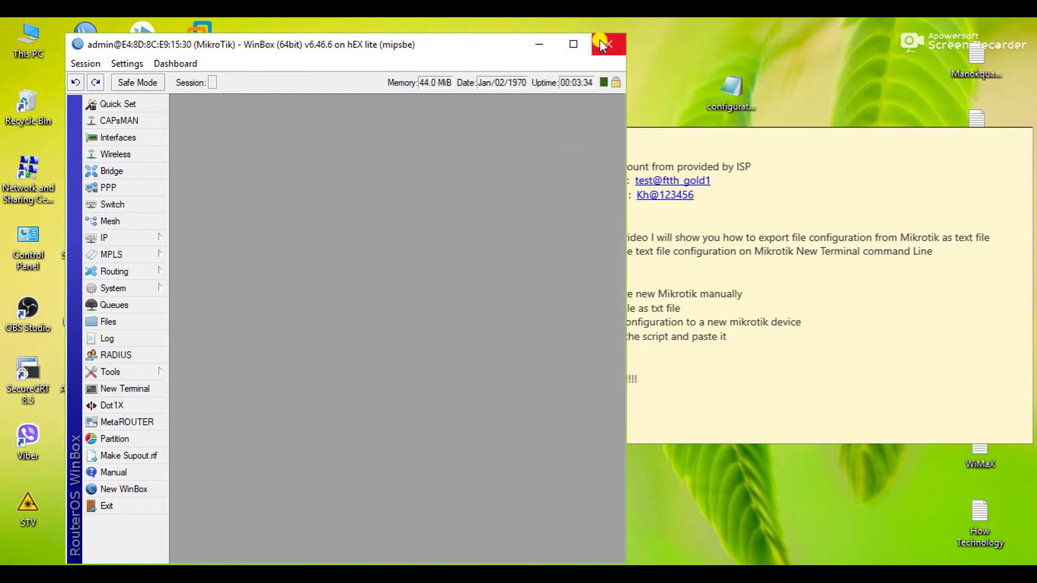
{"action": "left_click", "coordinate": [538, 48]}
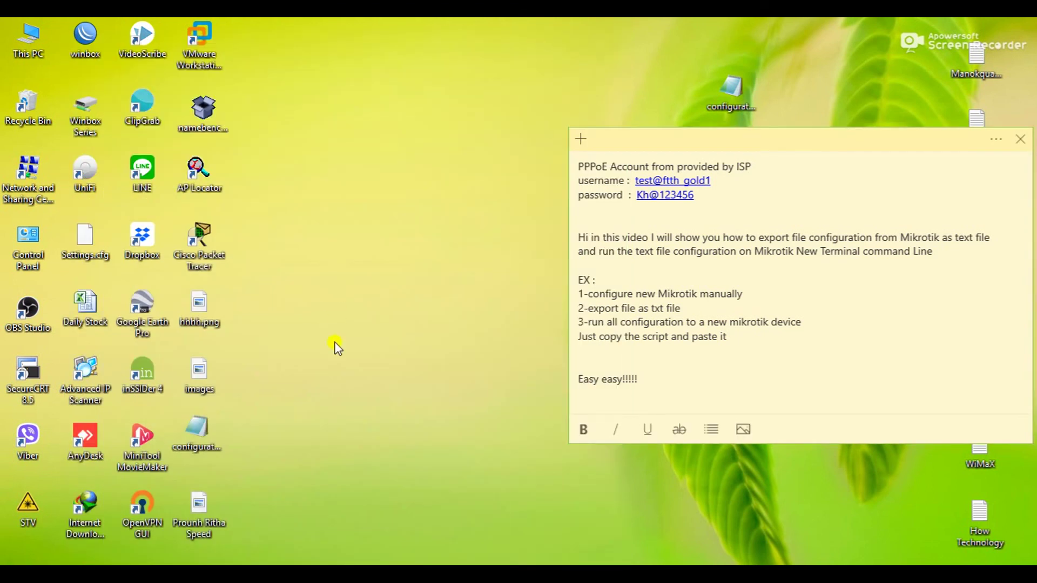
{"action": "right_click", "coordinate": [358, 215]}
{"action": "left_click", "coordinate": [382, 258]}
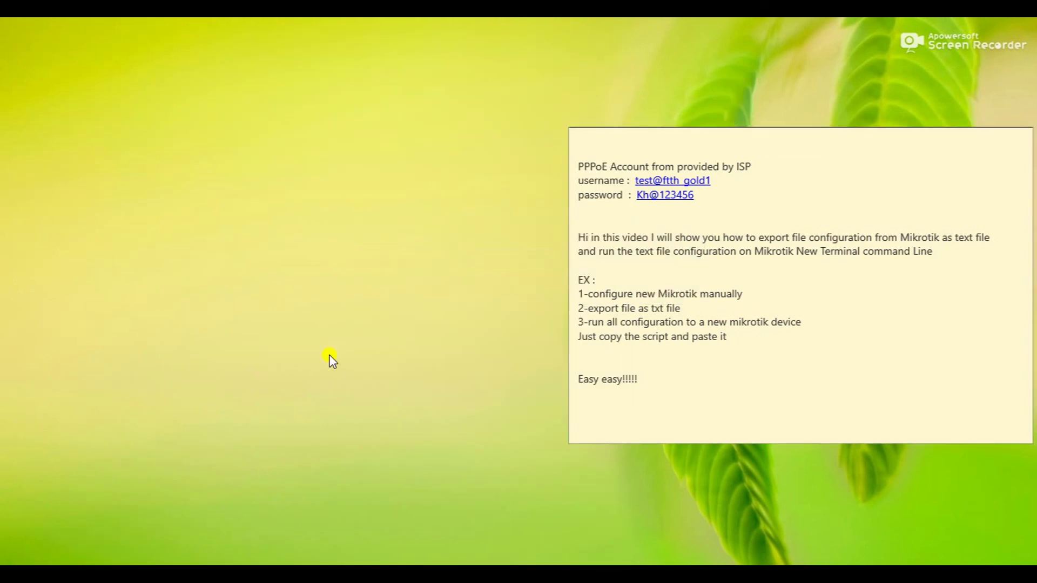
{"action": "key", "text": "super+r"}
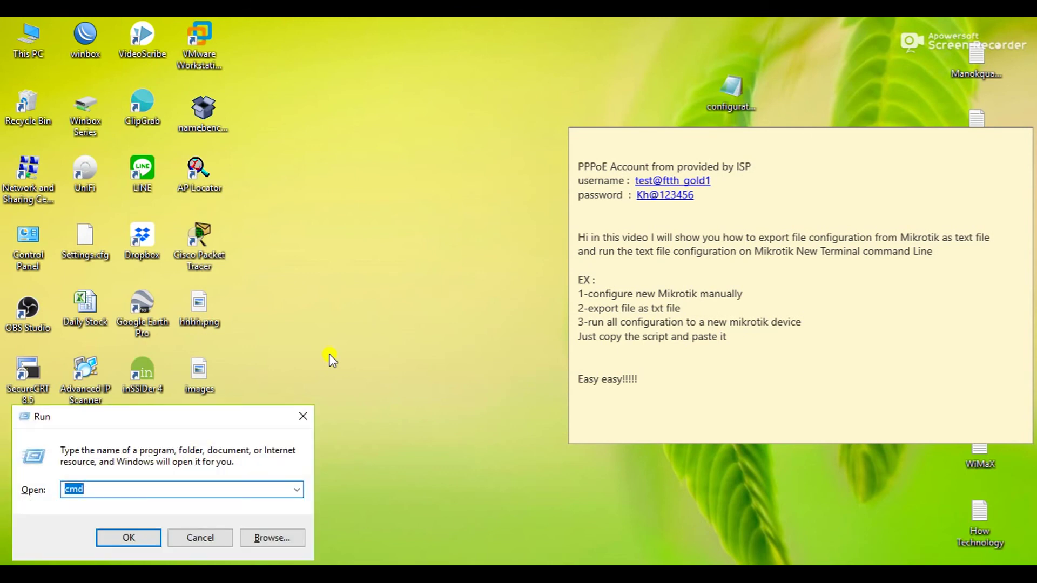
{"action": "key", "text": "BackSpace"}
{"action": "type", "text": "now working"}
{"action": "key", "text": "ctrl+a"}
{"action": "key", "text": "BackSpace"}
{"action": "key", "text": "Escape"}
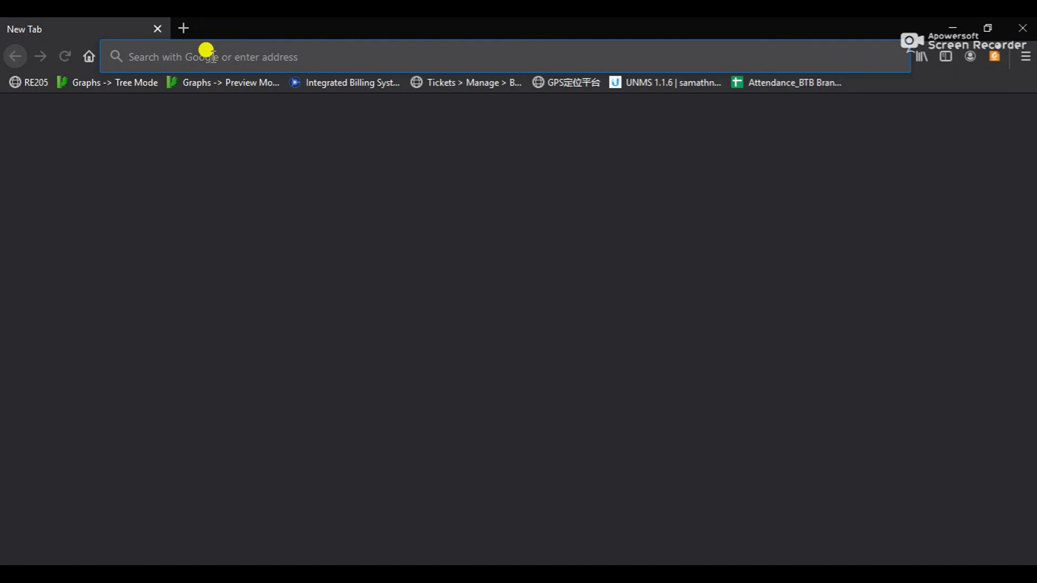
Test internet access in Firefox by loading youtube.com and google.com.kh in separate tabs, and close the browser.
{"action": "type", "text": "y"}
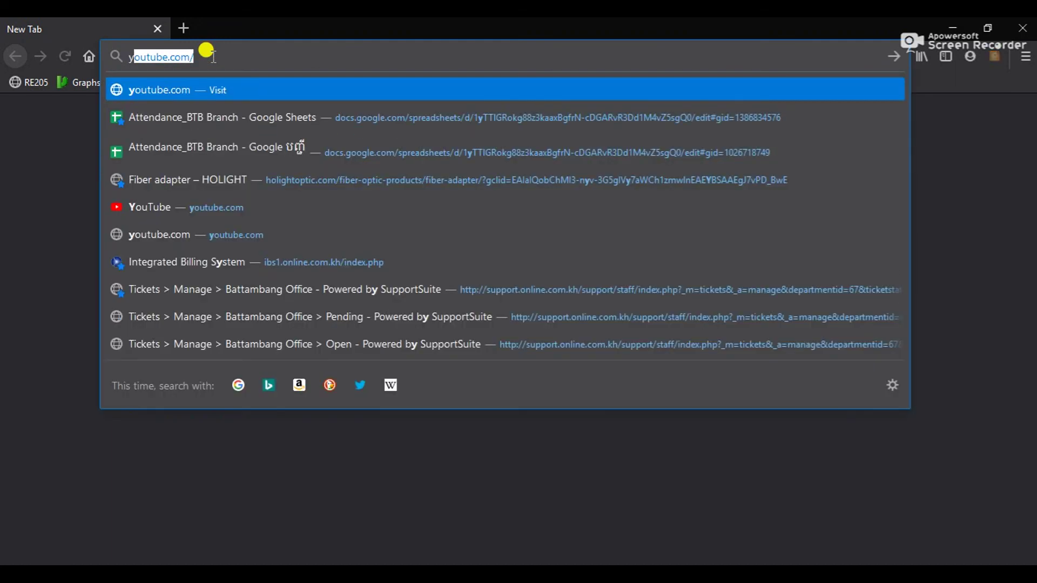
{"action": "key", "text": "Return"}
{"action": "left_click", "coordinate": [186, 27]}
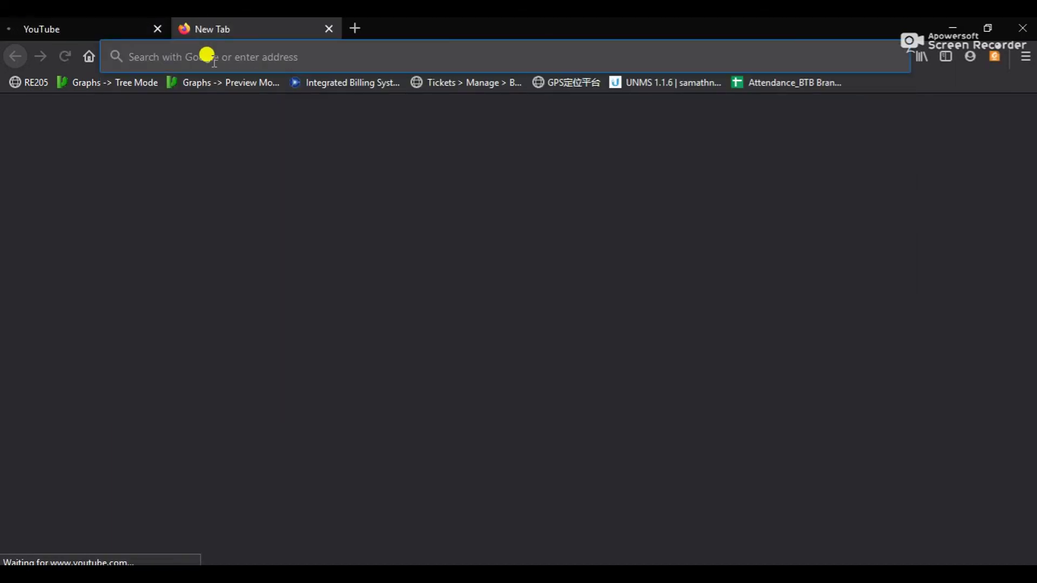
{"action": "left_click", "coordinate": [206, 55]}
{"action": "type", "text": "g"}
{"action": "key", "text": "Return"}
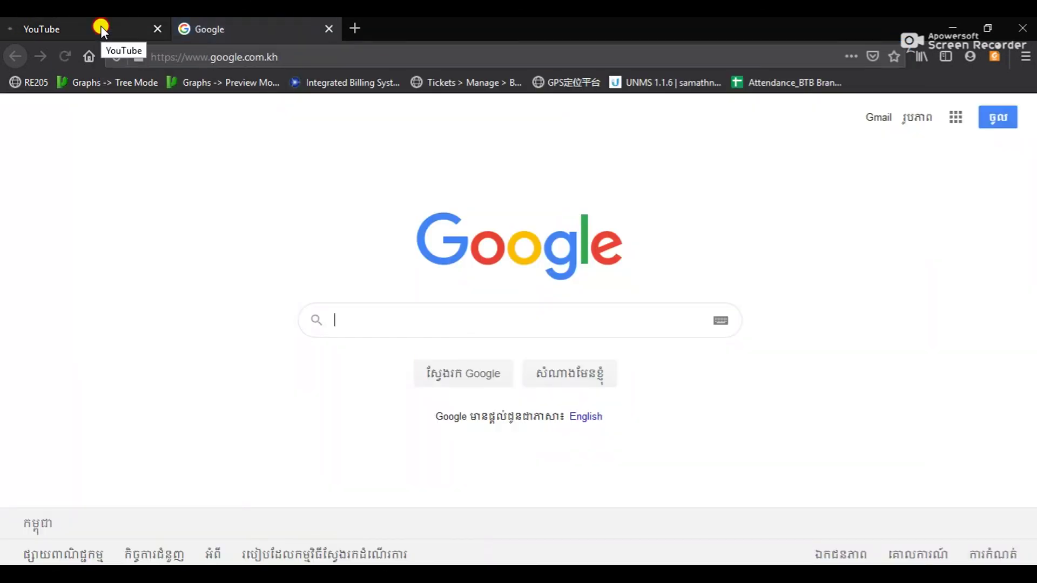
{"action": "left_click", "coordinate": [102, 26]}
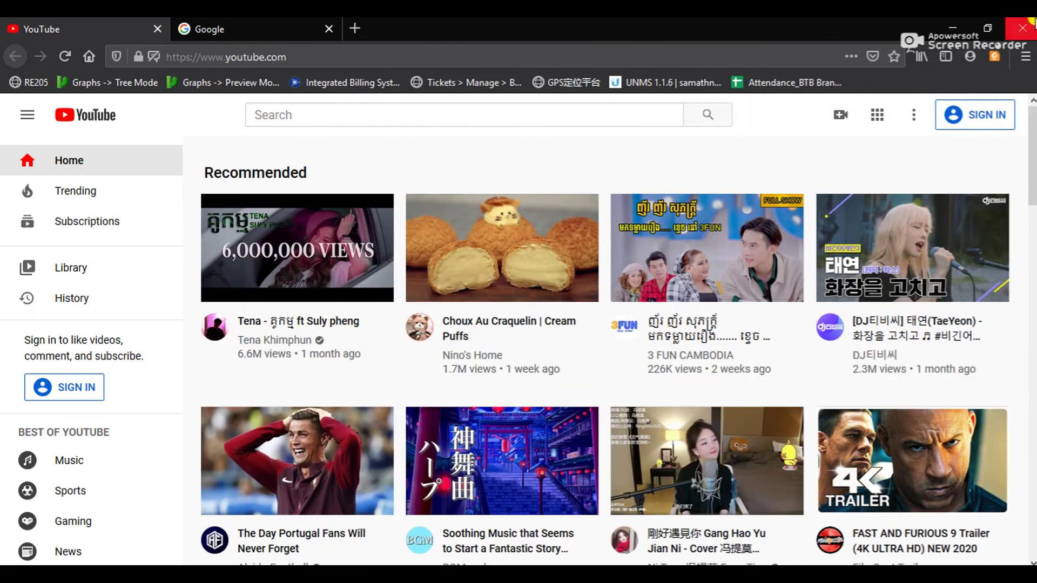
{"action": "left_click", "coordinate": [1022, 30]}
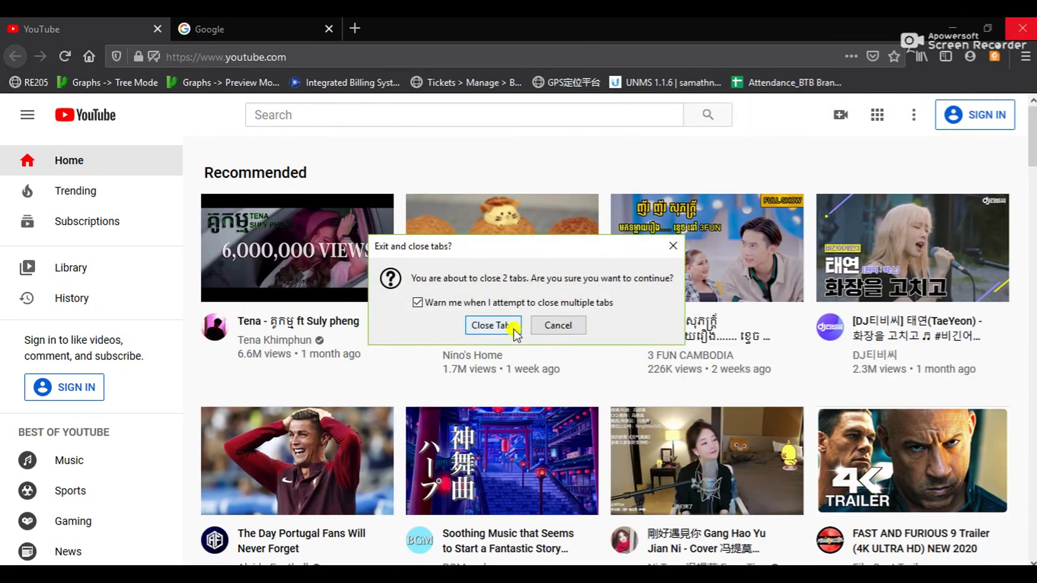
{"action": "left_click", "coordinate": [510, 331]}
Close the sticky note and the WinBox router session.
{"action": "left_click_drag", "start_coordinate": [648, 368], "coordinate": [590, 160]}
{"action": "left_click", "coordinate": [591, 162]}
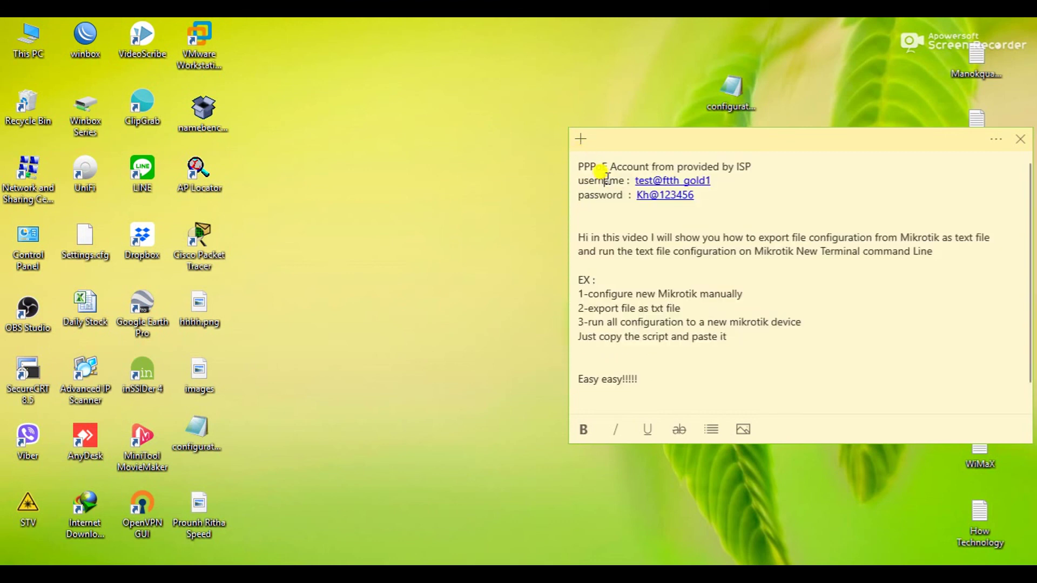
{"action": "left_click", "coordinate": [1020, 139]}
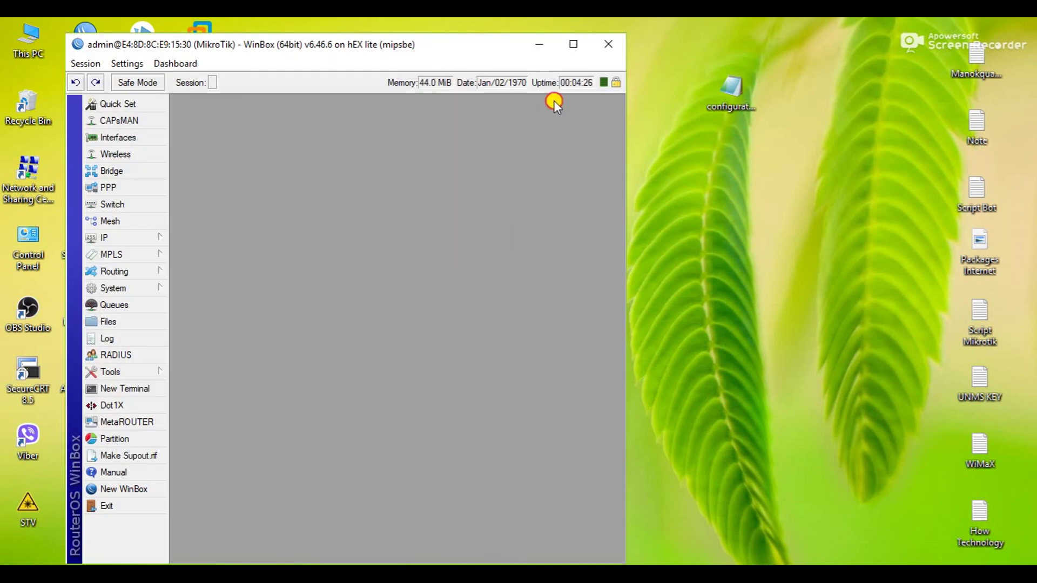
{"action": "left_click_drag", "start_coordinate": [415, 43], "coordinate": [630, 36]}
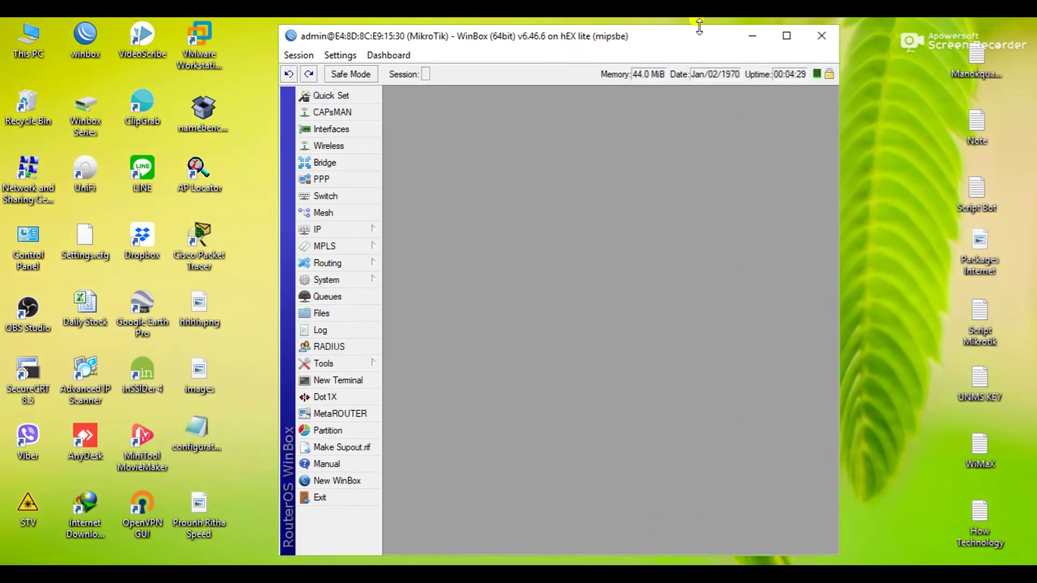
{"action": "left_click", "coordinate": [818, 39]}
{"action": "right_click", "coordinate": [395, 120]}
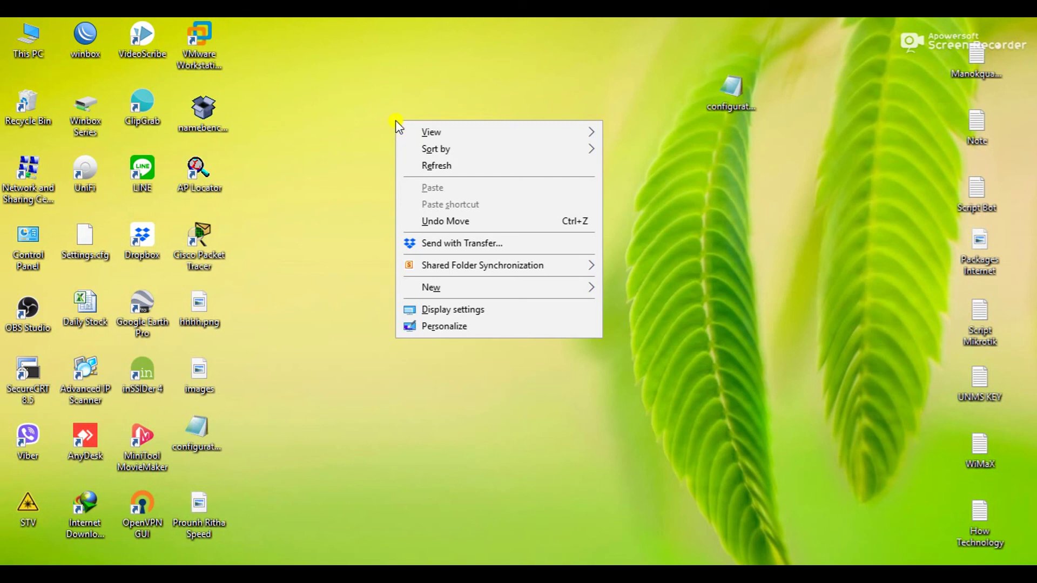
{"action": "left_click", "coordinate": [416, 167]}
{"action": "right_click", "coordinate": [416, 163]}
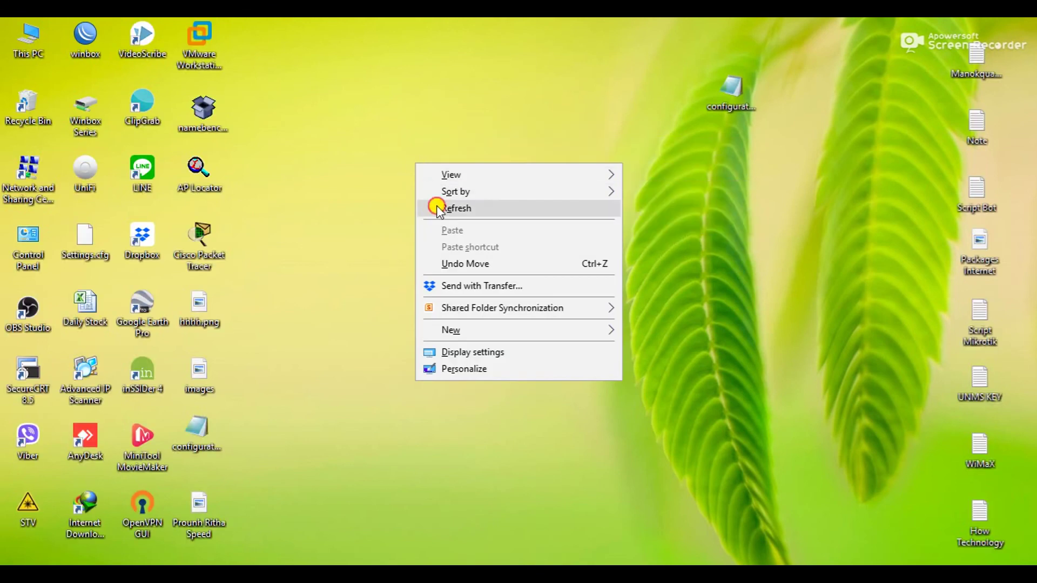
{"action": "left_click", "coordinate": [437, 206]}
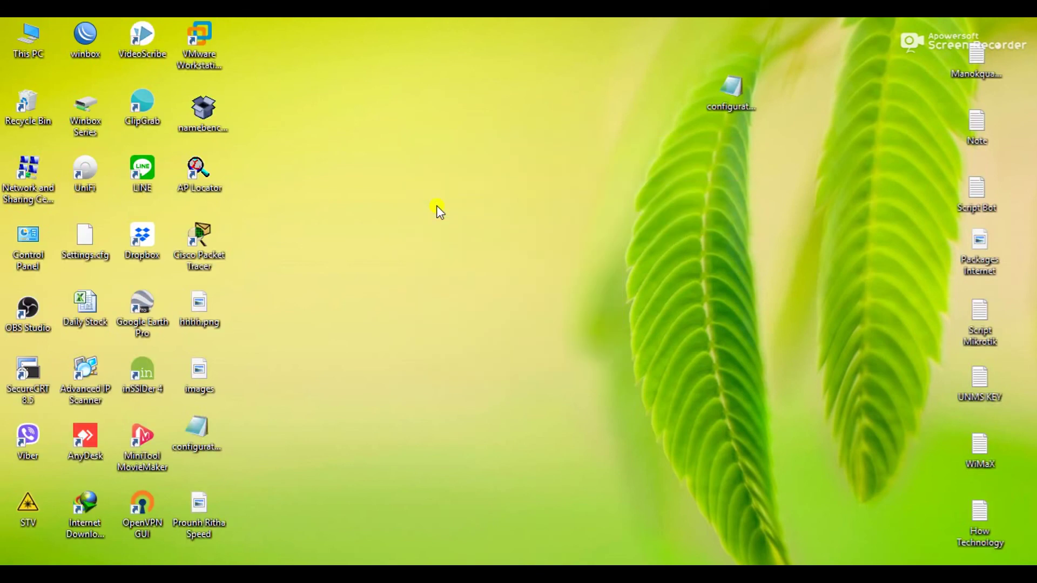